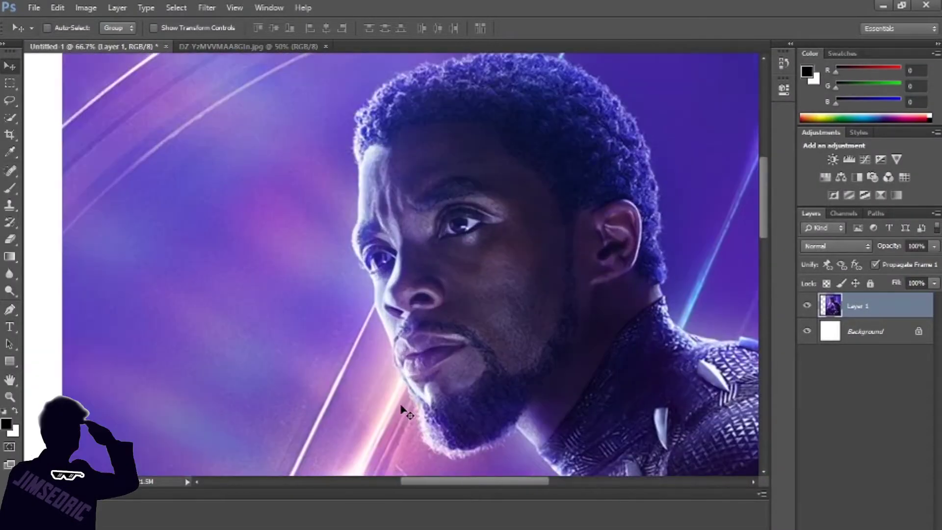
Switch to the Pen tool to start placing anchors over the portrait.
left_click(10, 310)
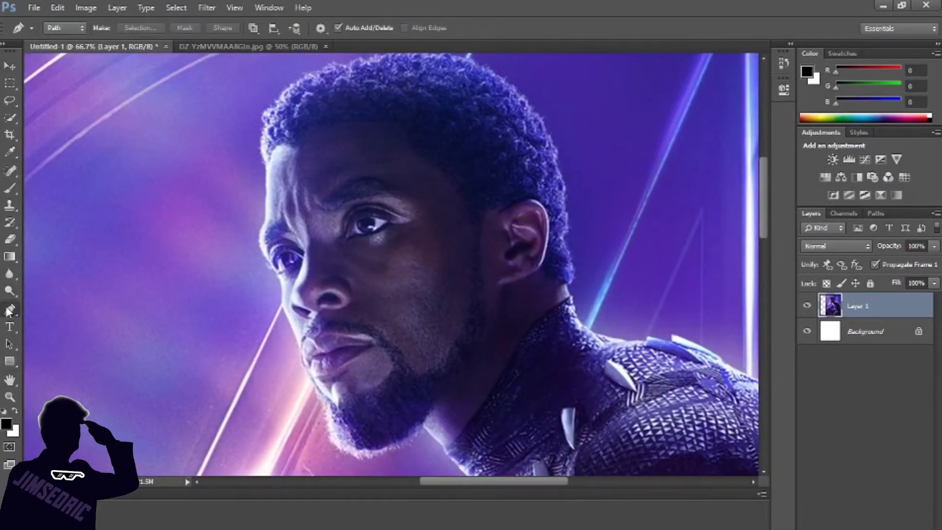
Set the Pen tool to Shape mode and eyedrop a dark purple from the face.
left_click(52, 28)
left_click(57, 39)
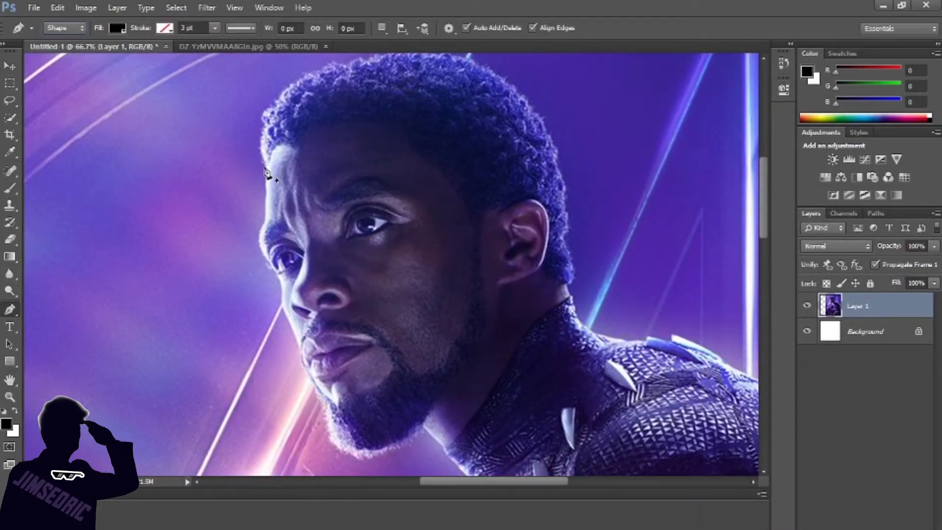
left_click(10, 152)
left_click(317, 212)
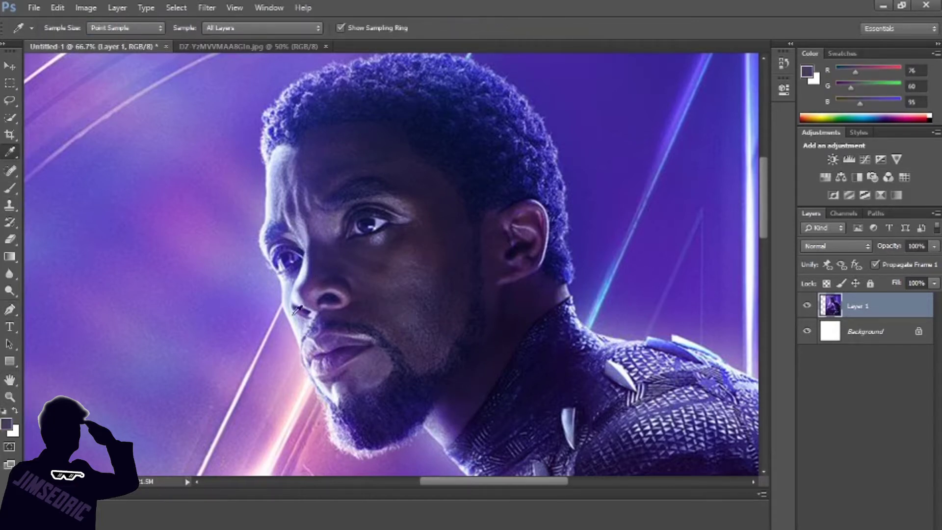
left_click_drag(314, 280, 389, 248)
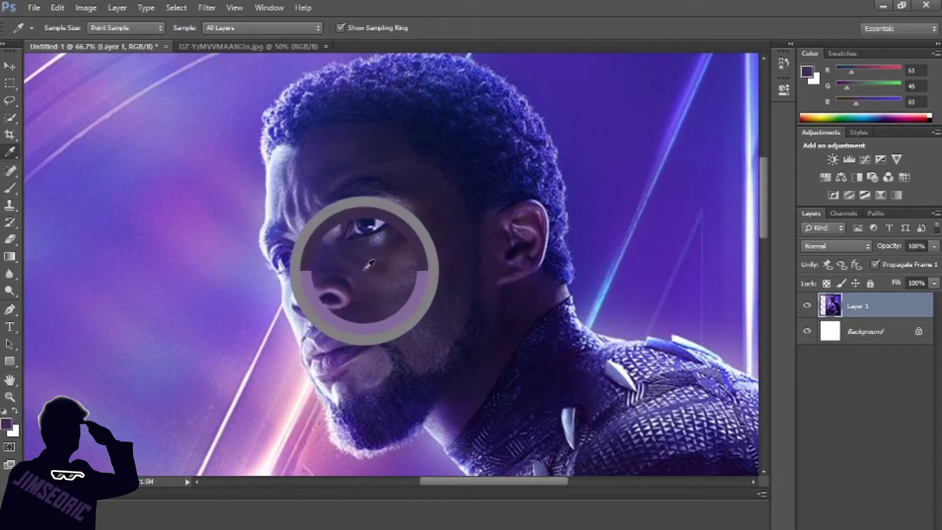
Set the foreground colour to pure black #000000 and return to the Pen tool.
left_click(9, 430)
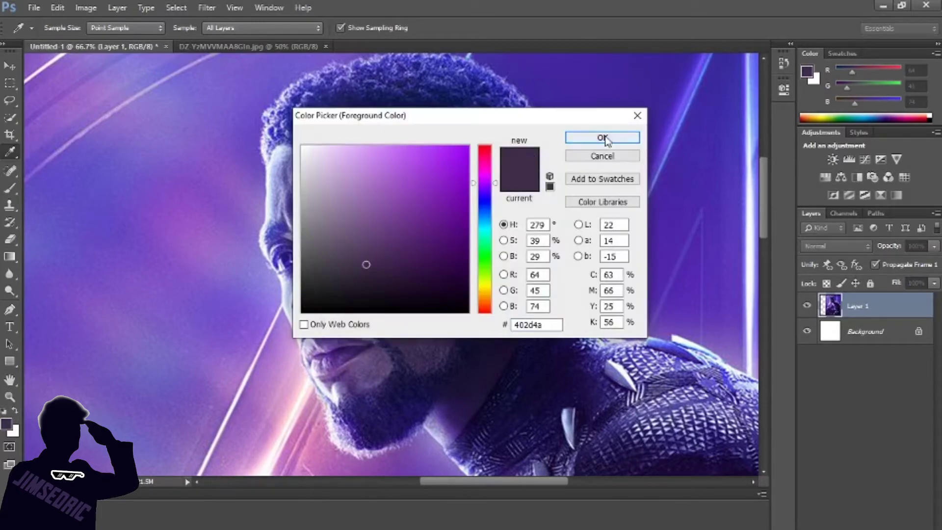
left_click(601, 139)
left_click(9, 424)
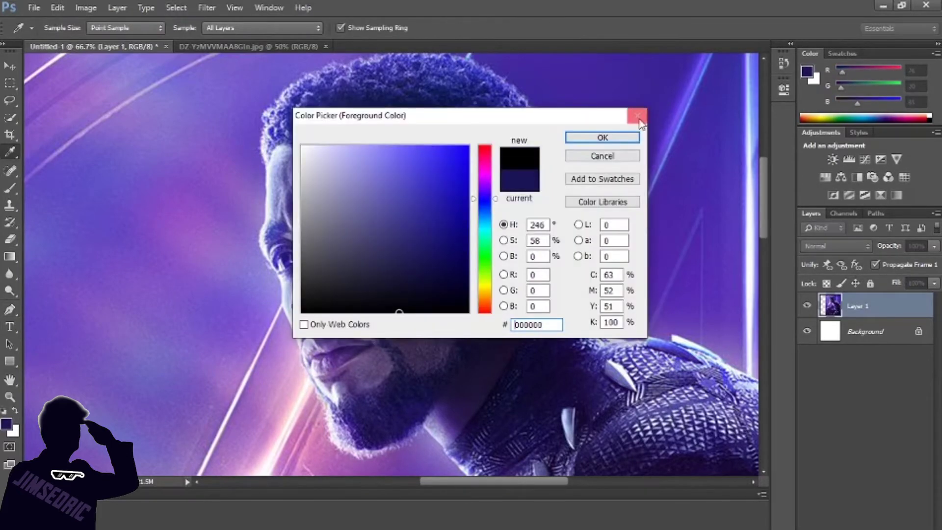
left_click(616, 133)
key("p")
scroll(344, 221, "up", 2)
Trace the hairline and the side of the face down toward the chin.
left_click(220, 265)
left_click(244, 239)
left_click(279, 241)
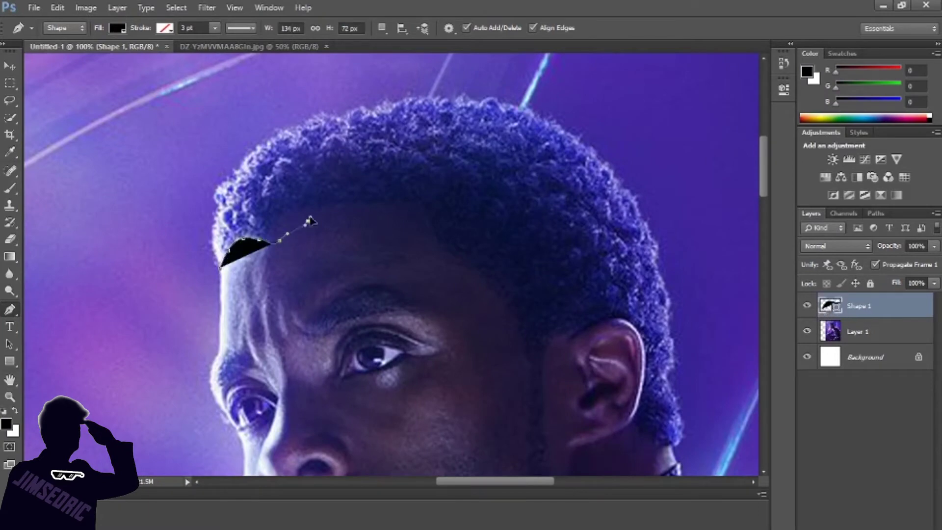
left_click(318, 208)
left_click(409, 209)
left_click(438, 238)
left_click(463, 265)
scroll(491, 296, "down", 3)
left_click(533, 301)
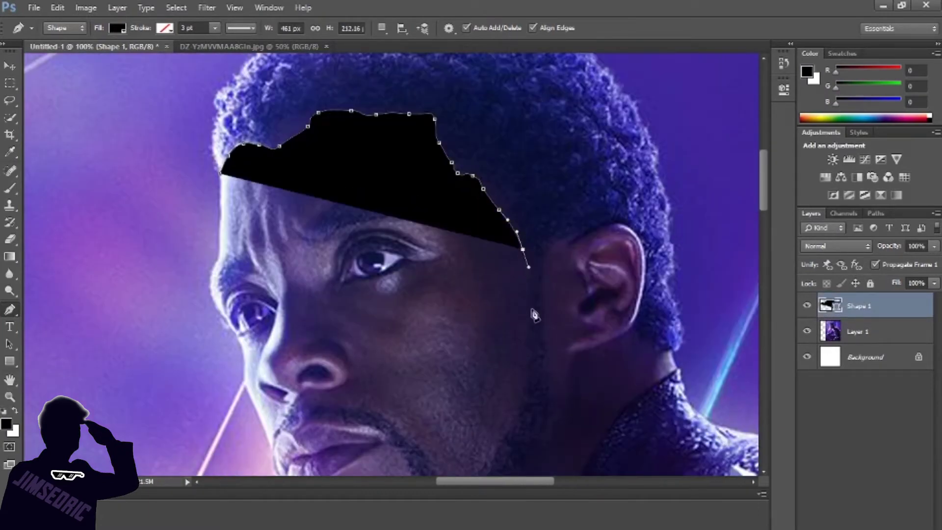
scroll(533, 301, "down", 3)
left_click(529, 215)
left_click(489, 327)
left_click(424, 324)
Set the shape's opacity to 29% and trace the nose, lip line and chin.
key("2")
key("9")
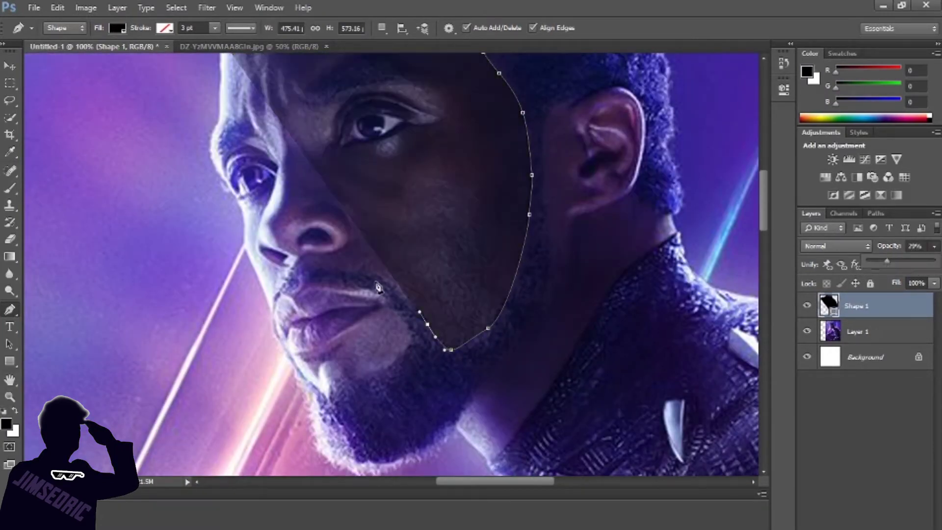
left_click(380, 277)
left_click(322, 269)
left_click(300, 266)
left_click(284, 280)
left_click(274, 297)
left_click(273, 332)
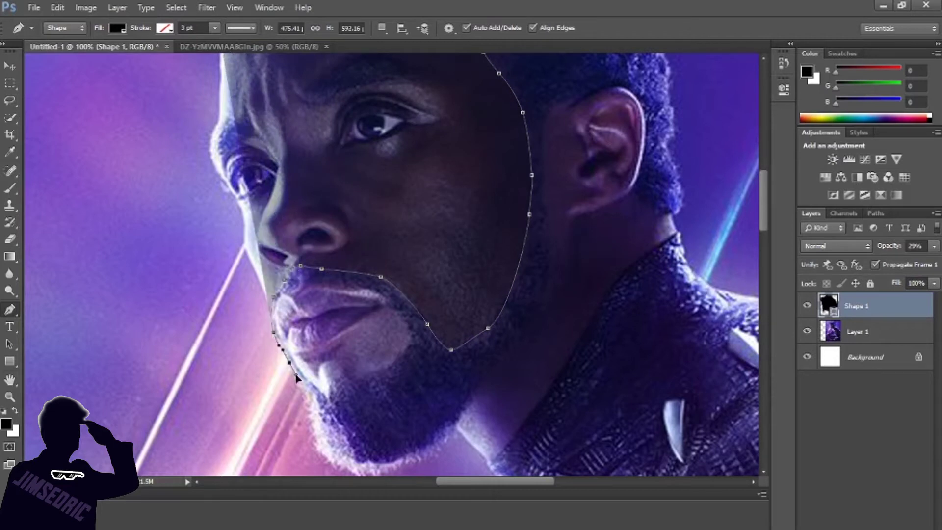
left_click(288, 362)
scroll(294, 382, "down", 2)
scroll(442, 373, "up", 2)
left_click(476, 396)
scroll(483, 389, "up", 2)
Trace up the neck, around the ear, and up the back of the hair.
left_click(545, 411)
left_click(549, 332)
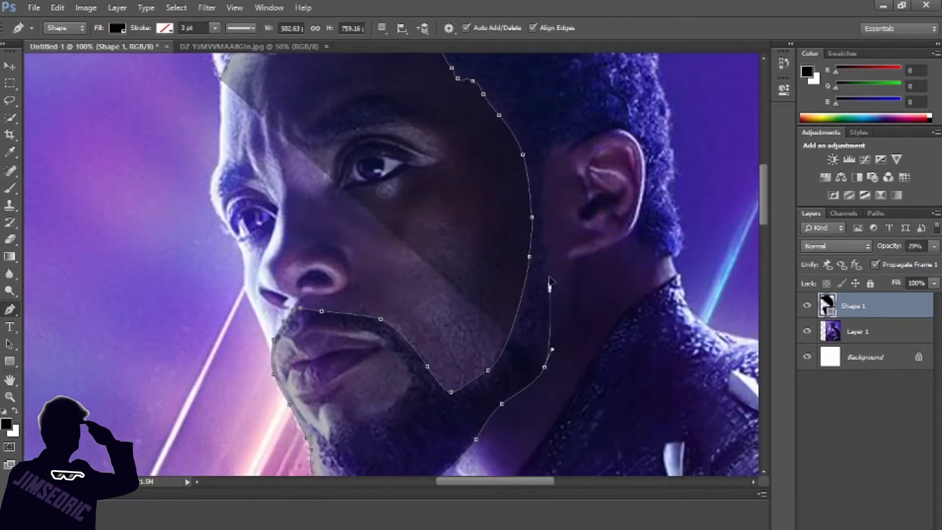
left_click(544, 241)
scroll(543, 193, "up", 1)
left_click(580, 219)
left_click(647, 242)
left_click(643, 273)
left_click(642, 293)
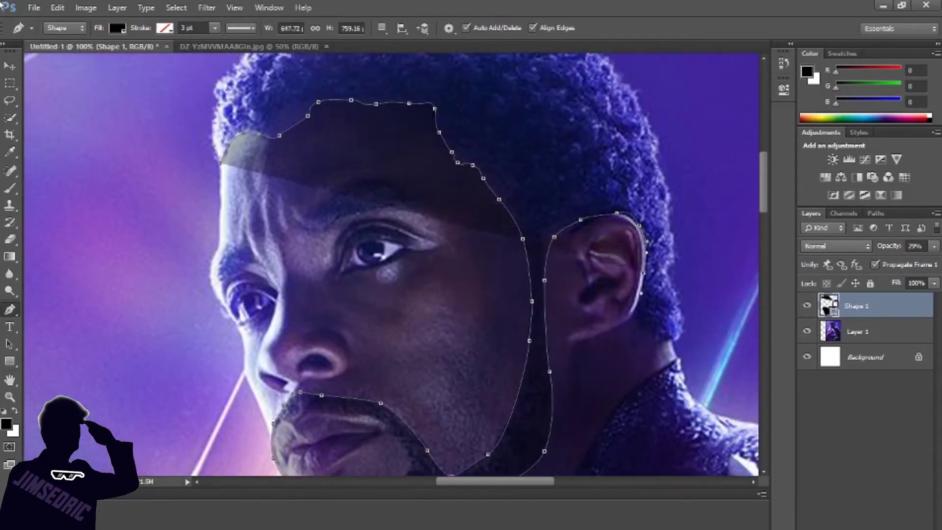
left_click(633, 312)
left_click(655, 345)
left_click(683, 329)
left_click(675, 252)
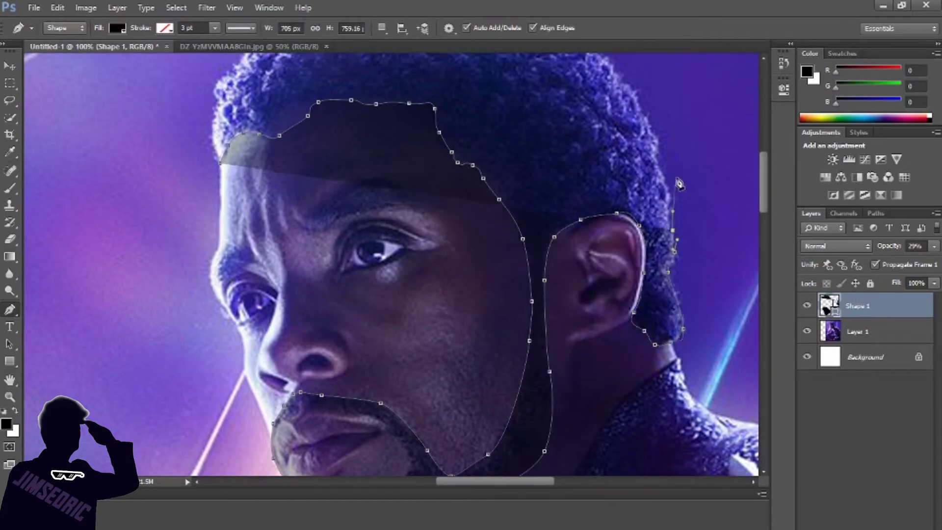
left_click(672, 231)
Close Shape 1's outline over the head and confirm a purple foreground colour.
scroll(652, 211, "up", 2)
left_click(648, 207)
left_click(621, 165)
left_click(567, 115)
left_click(252, 137)
scroll(230, 197, "down", 2)
left_click(219, 203)
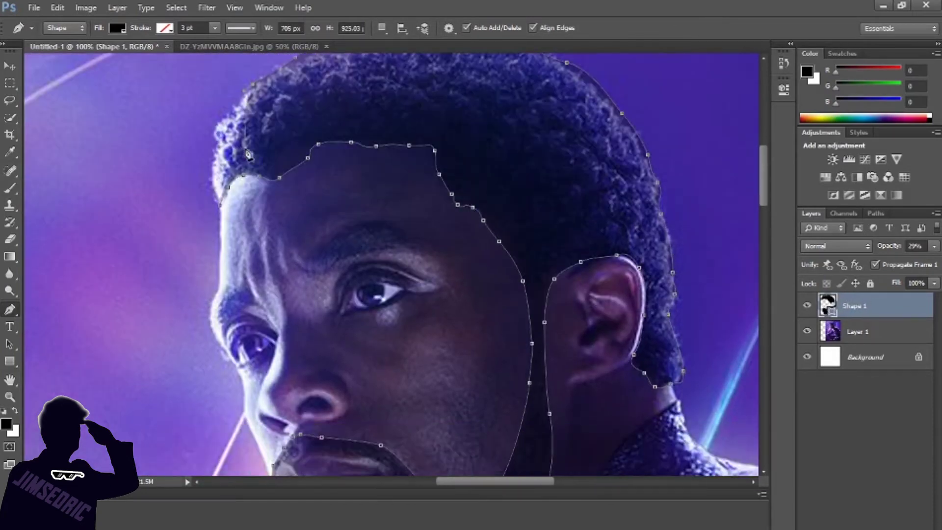
scroll(294, 246, "down", 5)
scroll(343, 270, "up", 1)
scroll(368, 284, "down", 1)
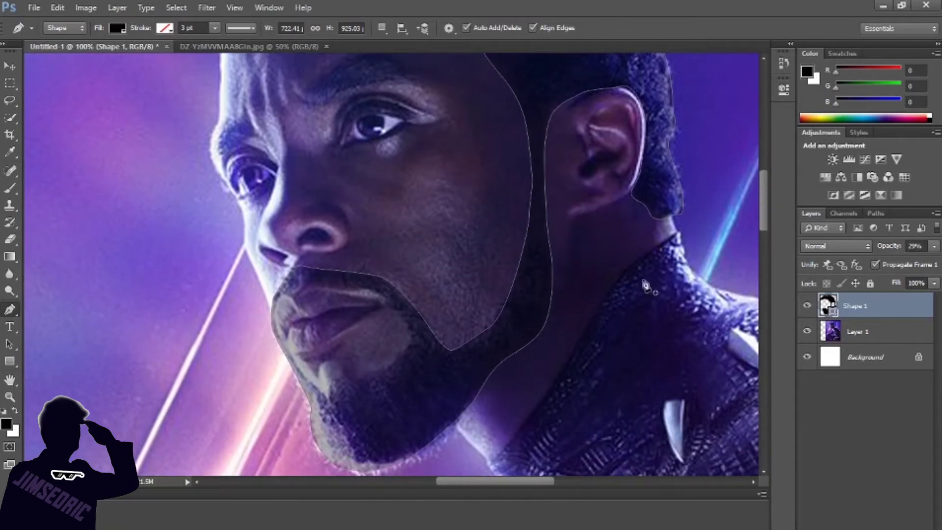
scroll(409, 308, "up", 2)
left_click(6, 423)
left_click(604, 134)
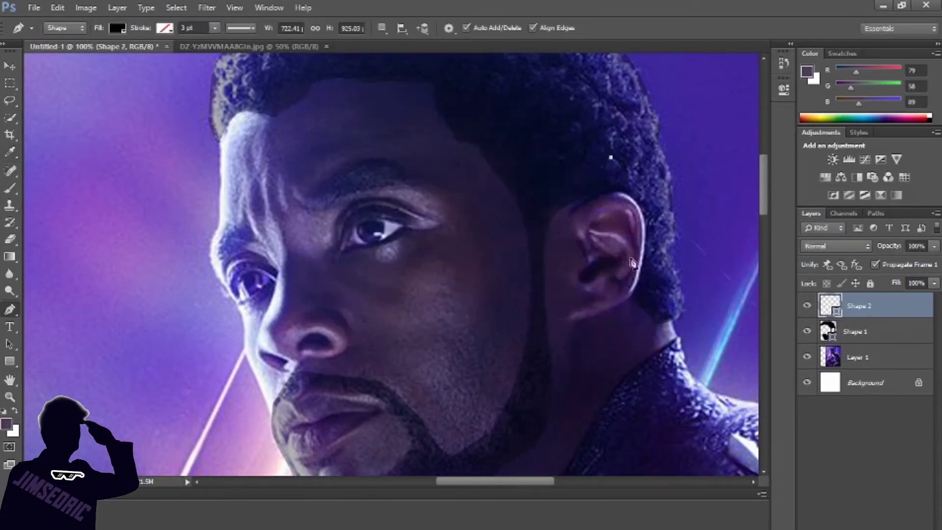
Add an empty layer and sample a purple skin tone from the face as foreground colour.
key("ctrl+shift+alt+n")
key("i")
left_click(6, 423)
left_click(484, 303)
left_click(418, 200)
left_click(409, 222)
key("Escape")
scroll(343, 270, "up", 1)
scroll(441, 295, "up", 1)
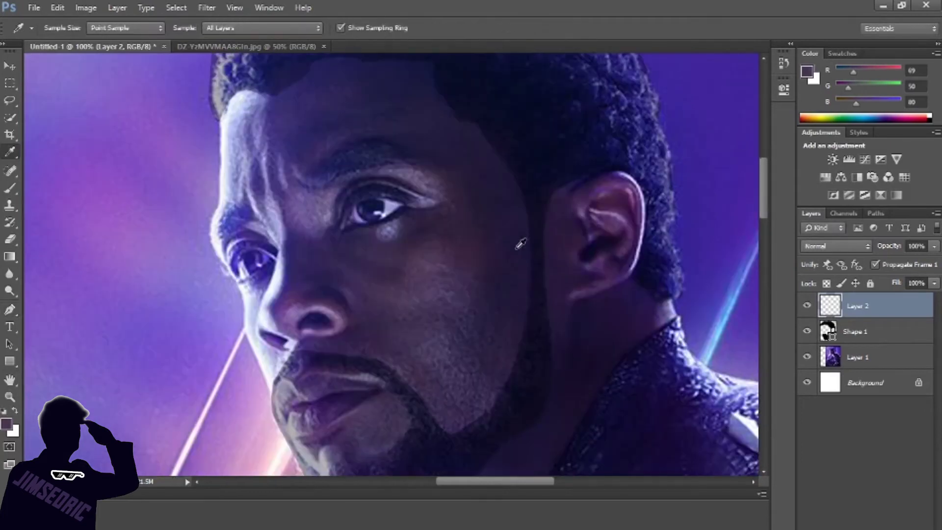
scroll(466, 307, "up", 1)
left_click_drag(430, 311, 450, 305)
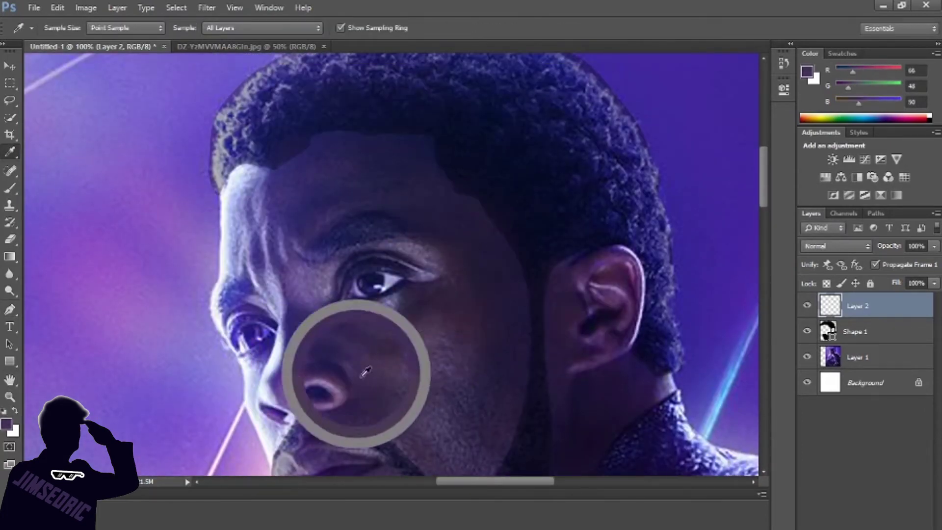
key("p")
scroll(214, 227, "down", 2)
scroll(214, 228, "down", 2)
Trace Shape 2 from the forehead down the front of the face to the chin.
left_click(218, 130)
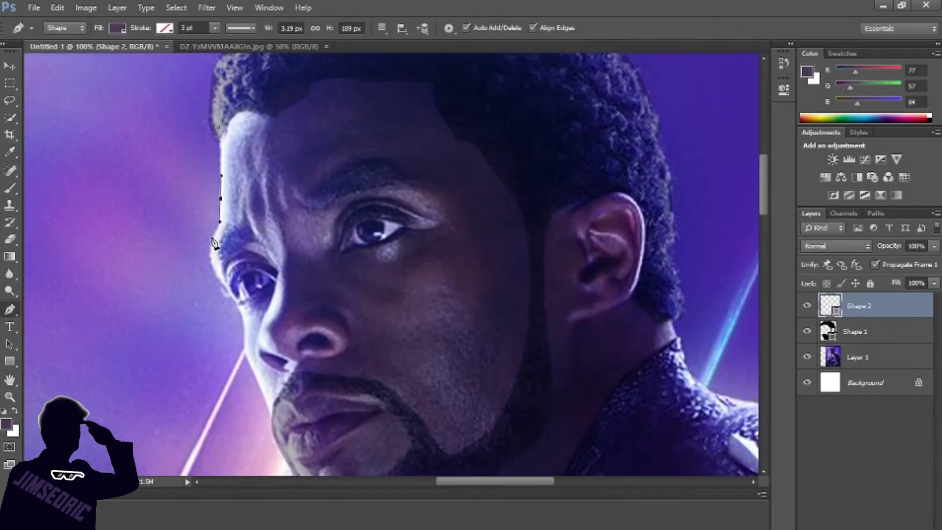
left_click(212, 241)
left_click(237, 312)
scroll(240, 311, "down", 1)
left_click(244, 274)
scroll(246, 313, "down", 2)
left_click(349, 389)
left_click(399, 389)
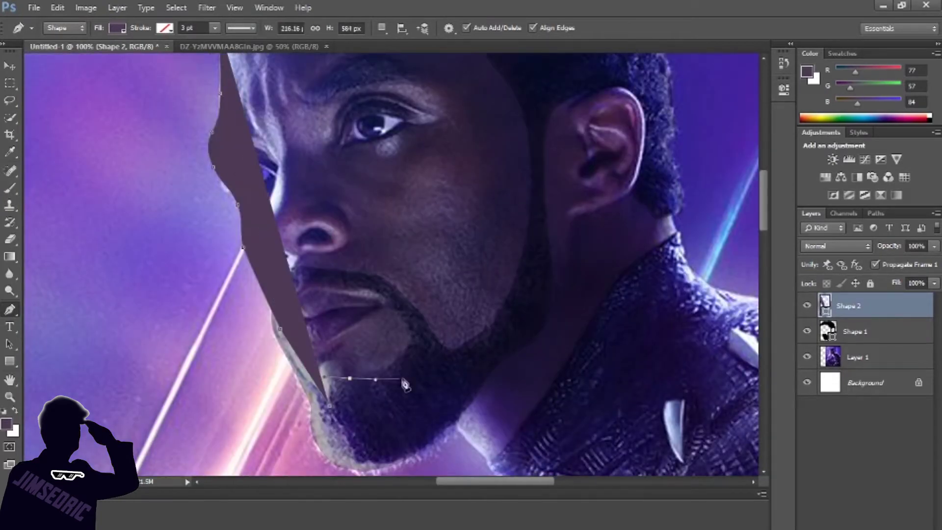
Continue Shape 2 along the jaw, up the neck and around the ear to close it.
left_click(473, 358)
left_click(448, 430)
left_click(549, 397)
left_click(601, 328)
left_click(629, 276)
left_click(679, 242)
left_click(672, 225)
left_click(655, 229)
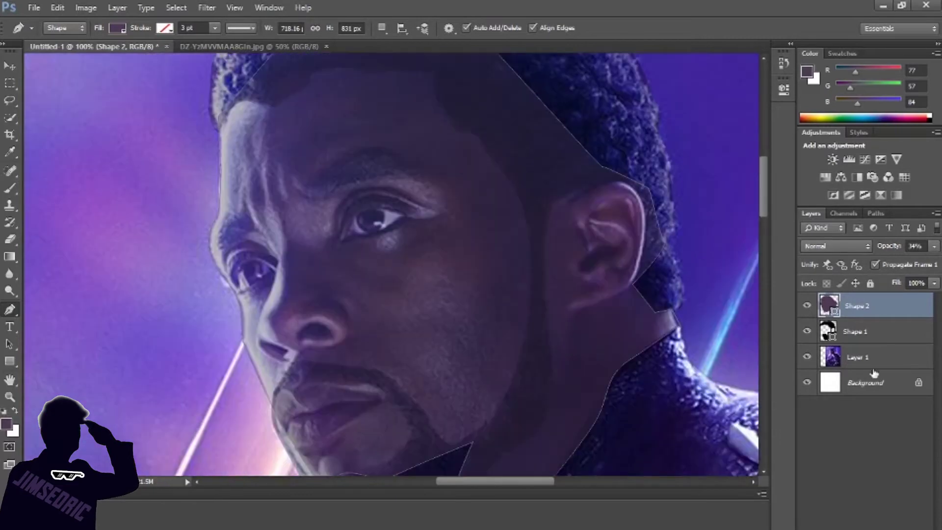
Move Shape 2 below Shape 1 in Layers and give Shape 1 a dark fill.
left_click_drag(859, 305, 870, 356)
scroll(718, 369, "down", 3)
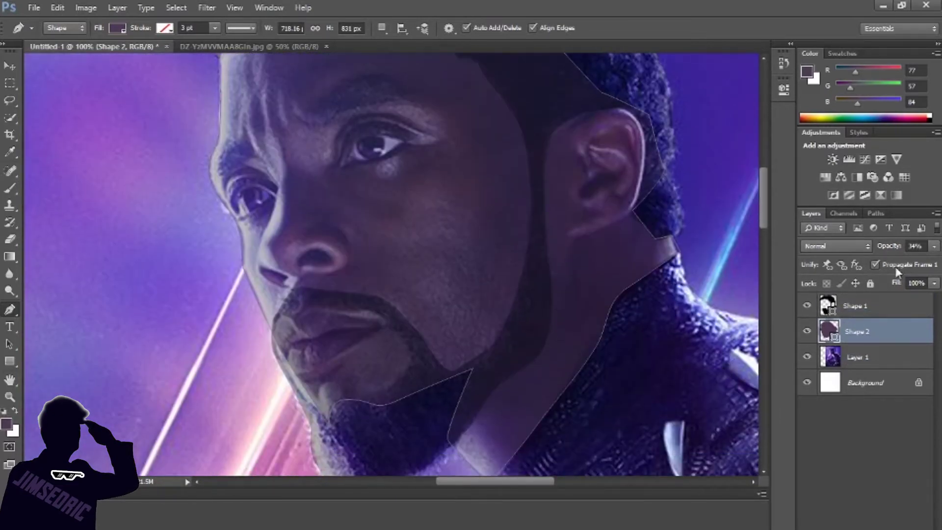
left_click(856, 306)
left_click(117, 28)
left_click(59, 54)
Set Shape 2's opacity to 30%, zoom out, and add a blank layer above the shapes.
scroll(760, 270, "down", 4)
left_click(935, 246)
left_click_drag(933, 260, 886, 260)
left_click(856, 331)
left_click(935, 245)
key("ctrl+minus")
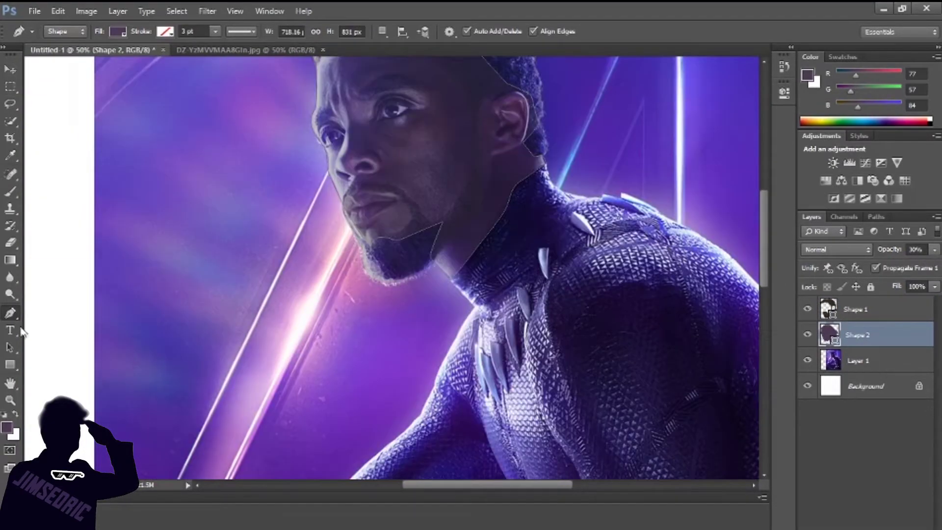
key("ctrl+shift+alt+n")
scroll(370, 255, "up", 2)
Zoom in on the mouth and hide Shape 1 and Shape 2.
scroll(371, 256, "left", 3)
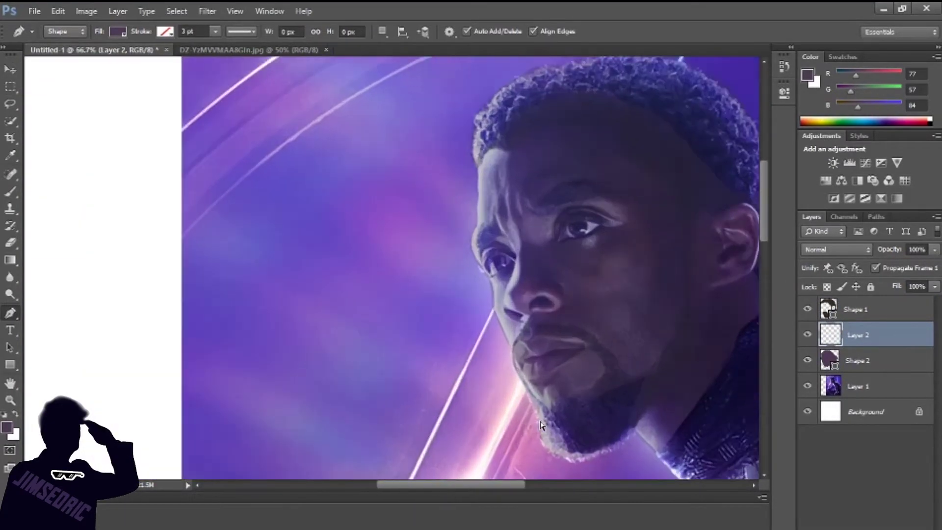
key("ctrl+plus")
key("ctrl+plus")
key("ctrl+plus")
scroll(455, 447, "down", 3)
left_click(807, 360)
left_click(807, 309)
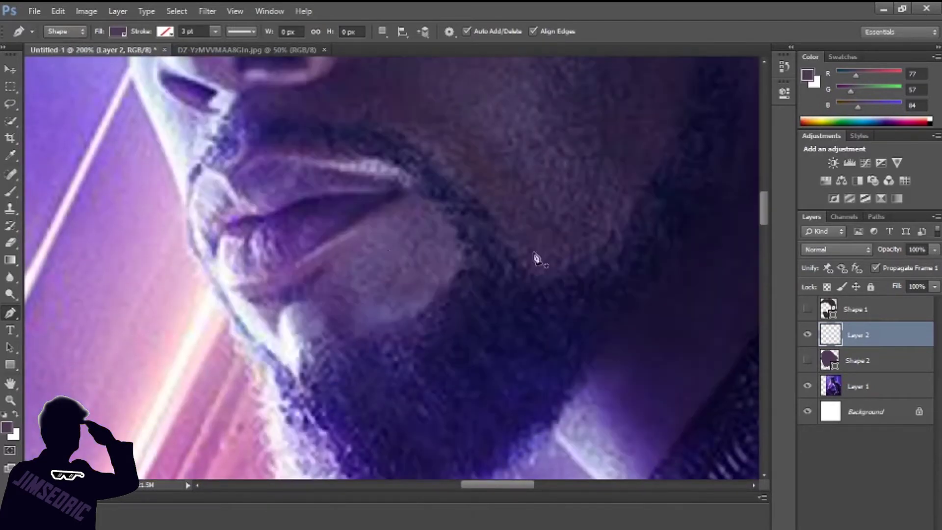
Trace the lips as the purple Shape 3 and lower its opacity.
left_click(193, 245)
left_click(205, 170)
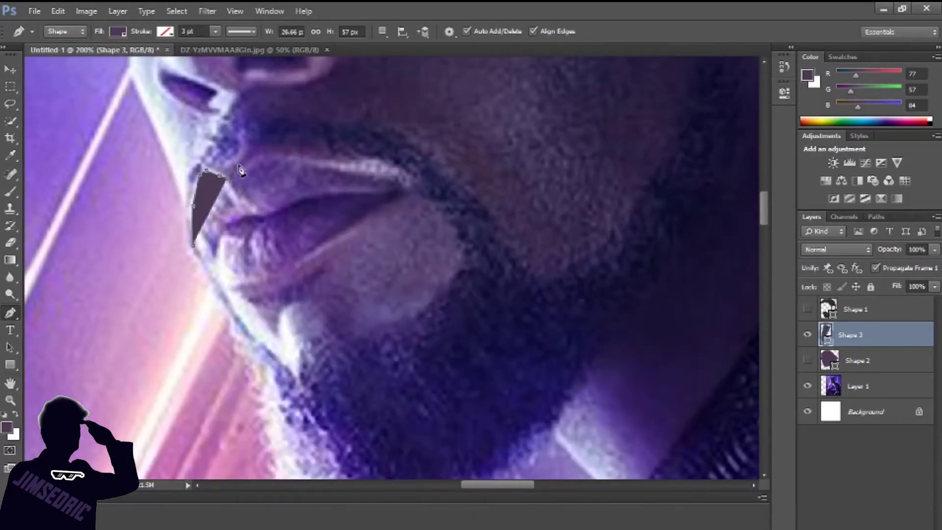
left_click(255, 159)
left_click(294, 160)
left_click(353, 171)
left_click(401, 186)
left_click(411, 197)
left_click(248, 277)
left_click(193, 245)
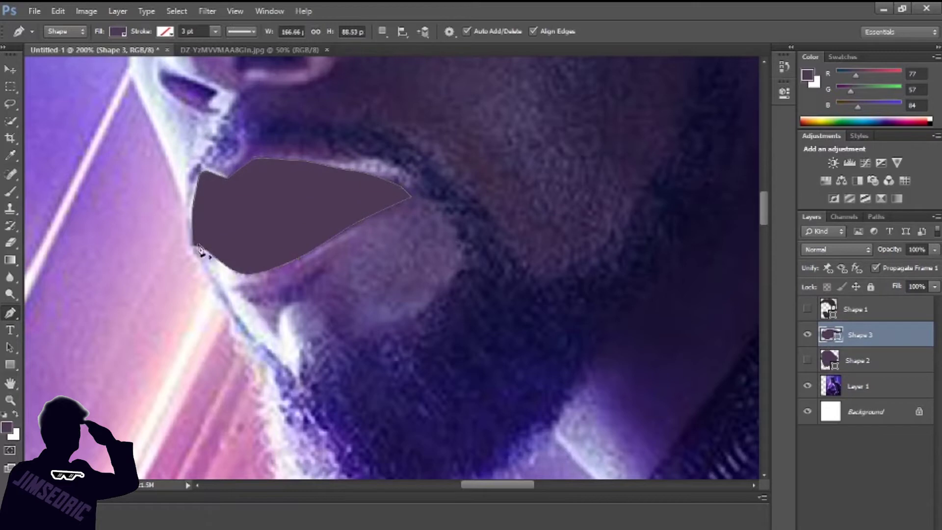
left_click(117, 32)
key("Escape")
key("1")
Sample a dark colour and draw the line between the lips as Shape 4.
key("i")
left_click(7, 427)
key("Return")
key("p")
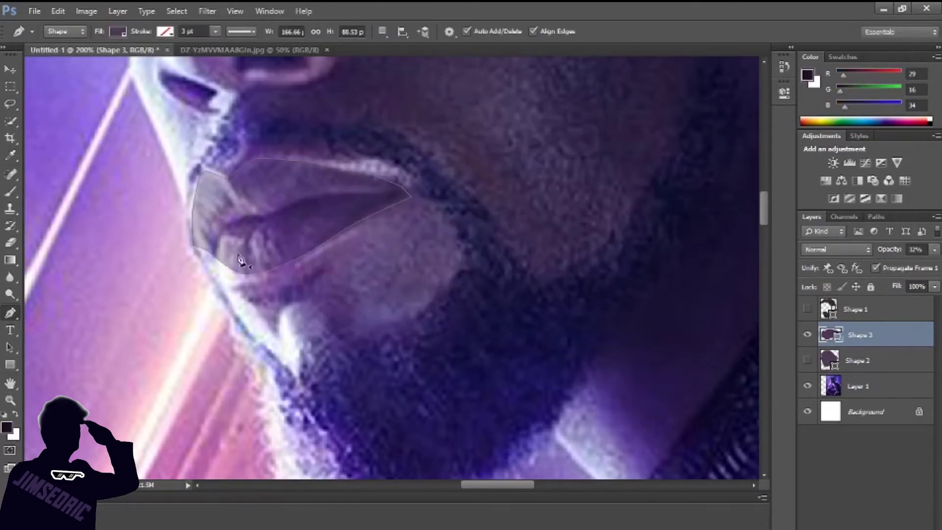
left_click(193, 242)
left_click(216, 229)
left_click(397, 193)
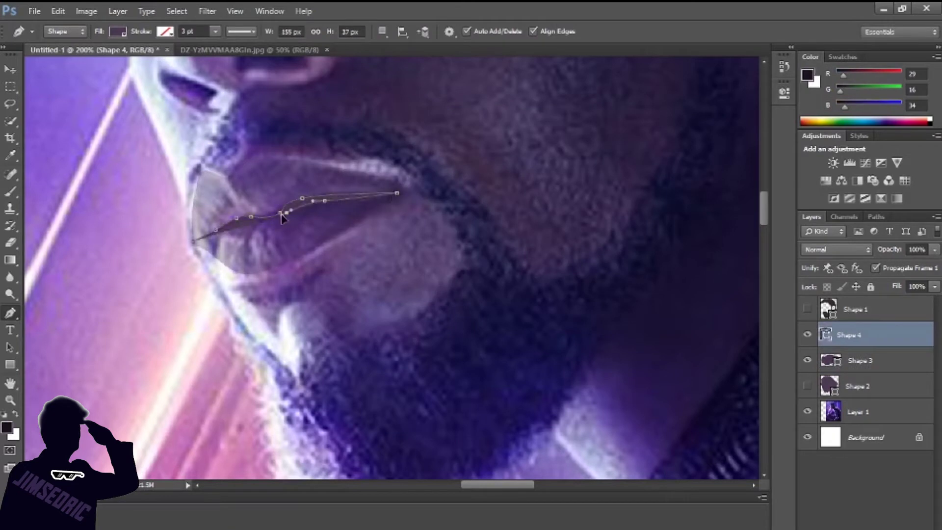
left_click(814, 364)
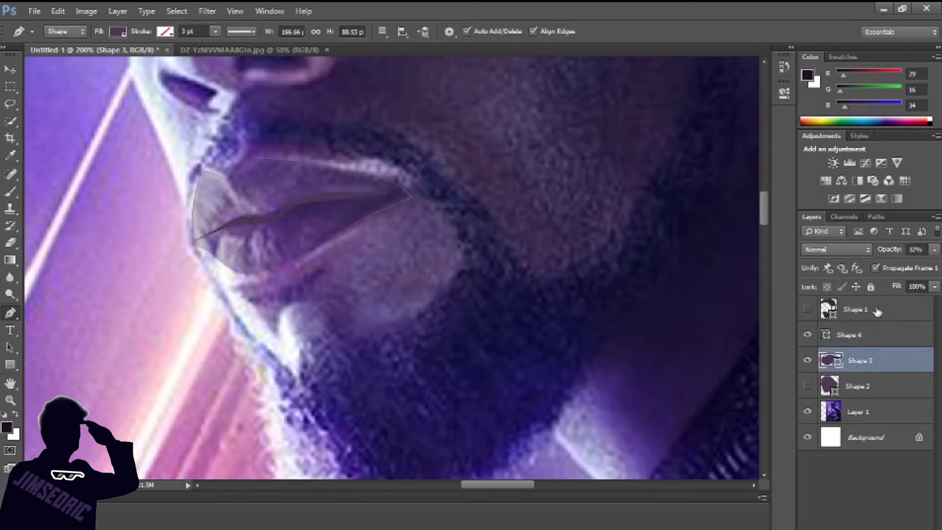
Make the lip shape fully opaque, add a new layer, and show Shape 2 again.
left_click(849, 335)
left_click(118, 31)
left_click(54, 78)
key("ctrl+shift+alt+n")
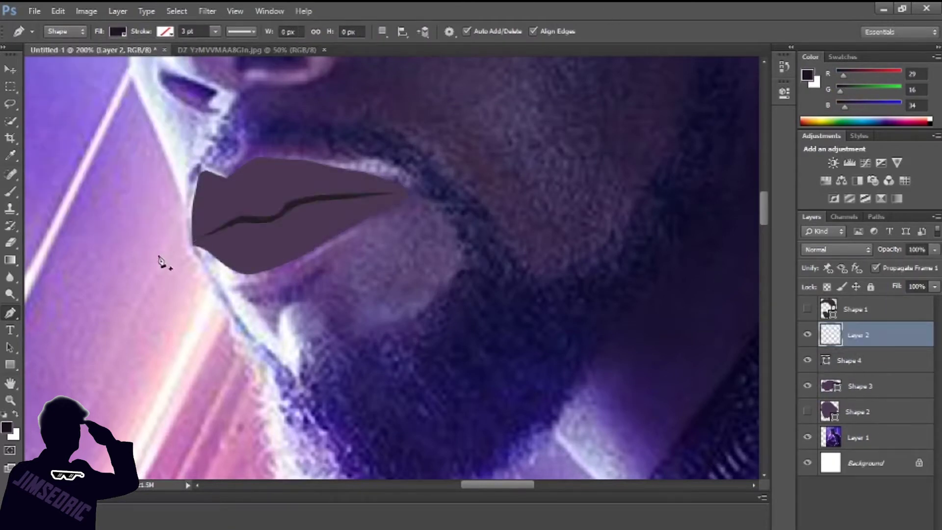
left_click(844, 414)
left_click(808, 411)
left_click(118, 32)
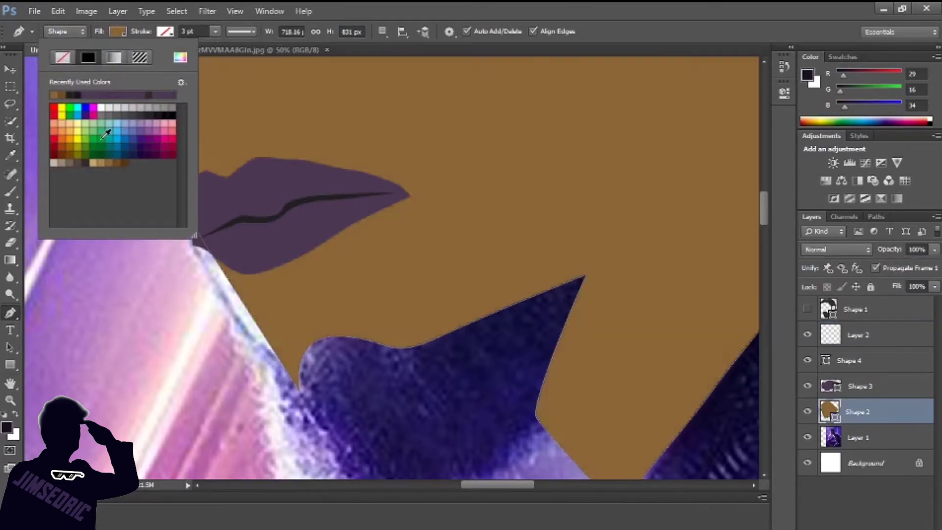
Give Shape 2 a lighter, light mauve fill picked in the Color Picker.
left_click(132, 93)
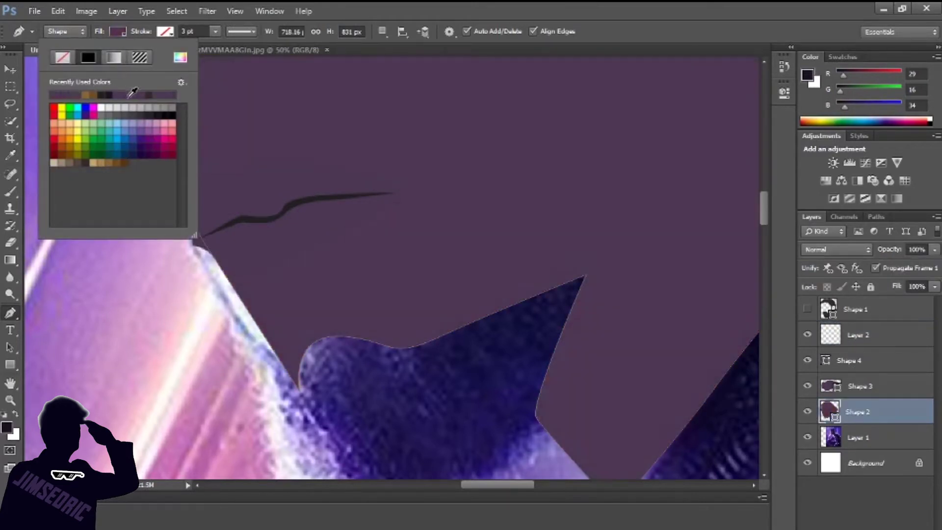
key("i")
left_click(466, 266)
left_click(7, 427)
mouse_move(355, 260)
left_mouse_down()
mouse_move(406, 257)
mouse_move(344, 226)
left_mouse_up()
left_click(609, 143)
key("p")
left_click(118, 32)
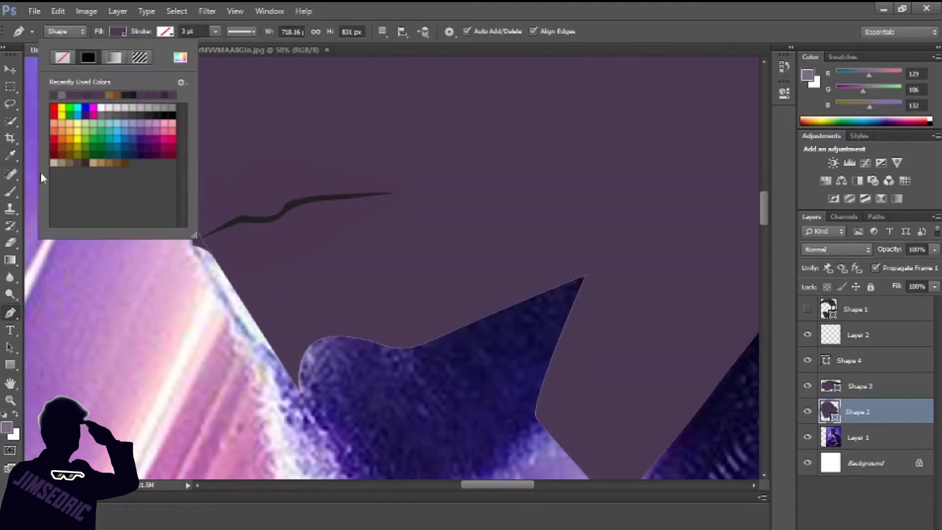
Turn Shape 1 back on, raise Shape 3, and move Layer 2 above Shape 3.
scroll(287, 296, "left", 2)
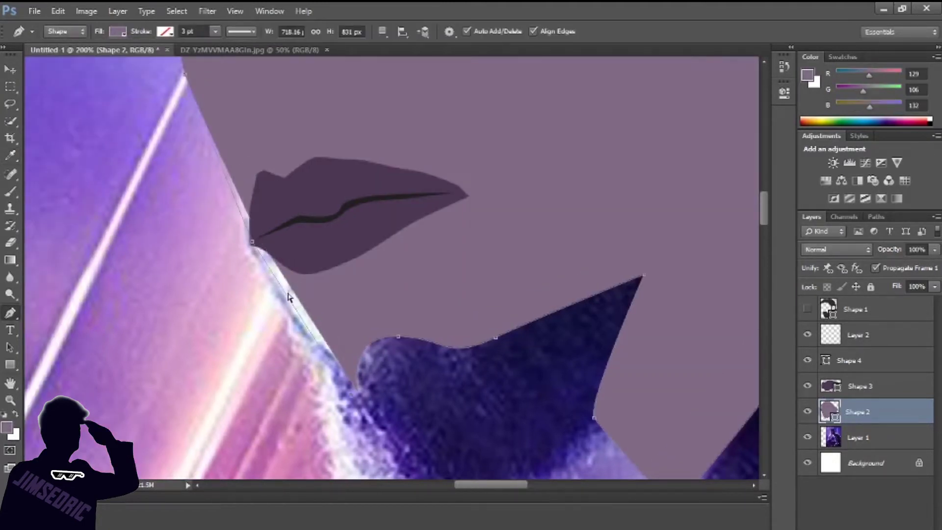
left_click(808, 309)
left_click(863, 309)
left_click(878, 386)
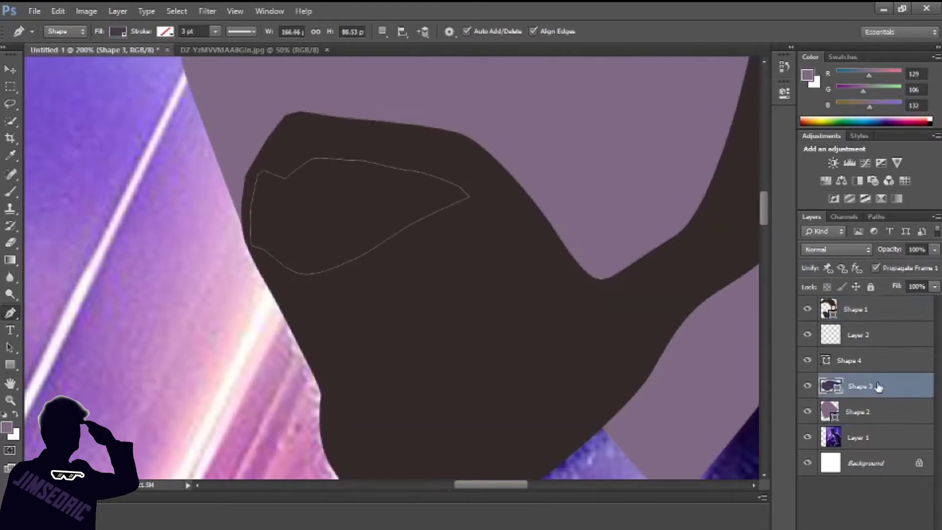
left_click_drag(879, 386, 864, 314)
left_click(858, 386)
left_click_drag(859, 386, 862, 334)
Hide the Shape 1, Shape 2 and Shape 3 layers to reveal the photo.
left_click(858, 412)
left_click(807, 361)
left_click(807, 361)
left_click(858, 335)
left_click(858, 412)
left_click_drag(807, 413, 808, 361)
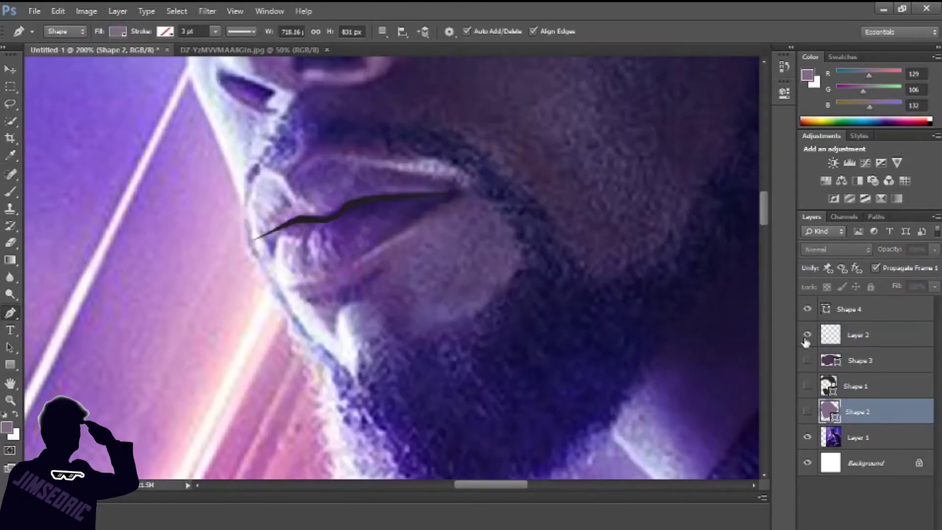
Trace a closed Shape 5 along the jaw, chin and upper lip.
left_click(252, 240)
left_click(357, 380)
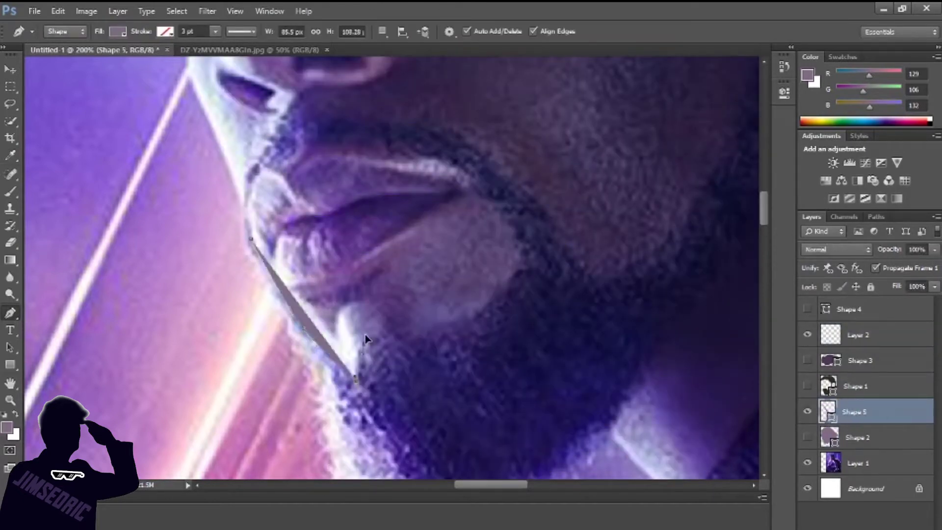
left_click(385, 322)
left_click(422, 338)
left_click(477, 314)
left_click(521, 267)
left_click(454, 162)
left_click(343, 147)
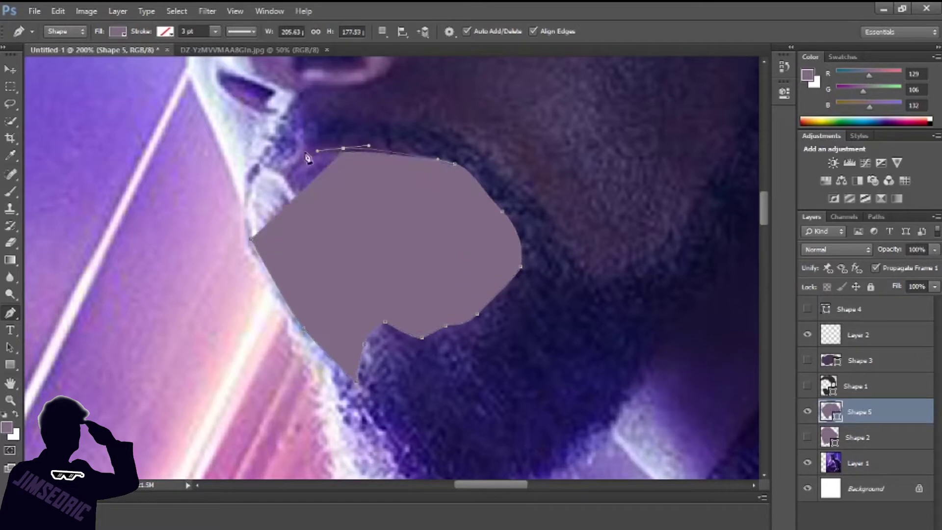
left_click(300, 160)
left_click(285, 174)
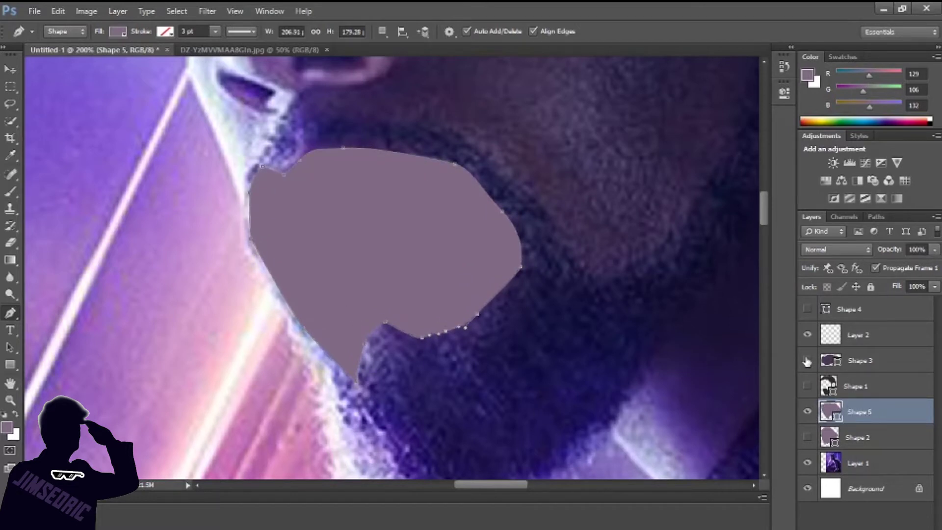
Stack Shape 5 above Shape 1, then hide Shapes 1, 2, 3 and 5 again.
left_click_drag(814, 365, 807, 309)
left_click(808, 386)
left_click_drag(858, 412, 859, 377)
left_click(807, 436)
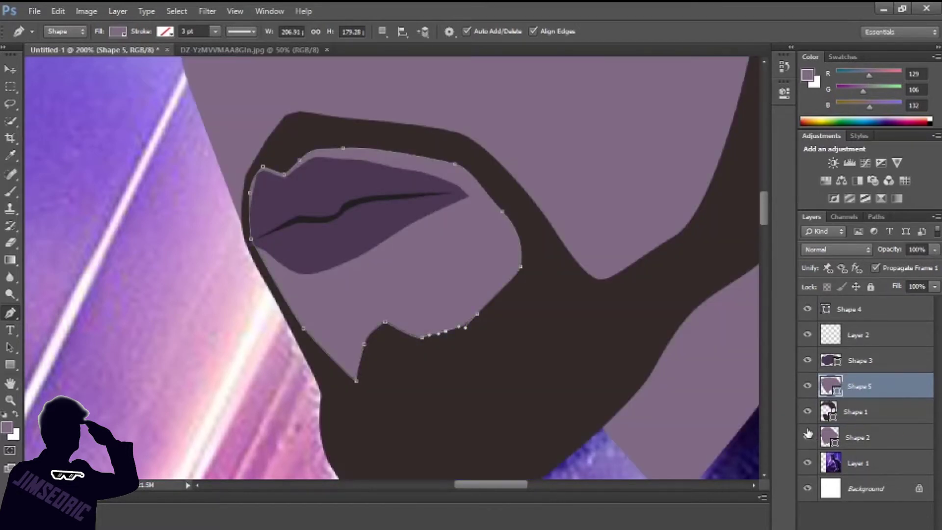
scroll(526, 445, "down", 5)
left_click(807, 437)
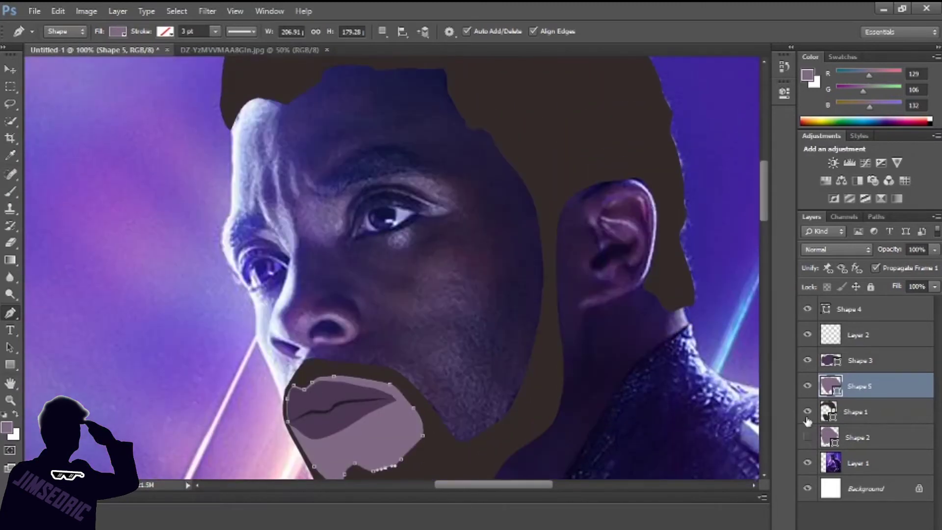
left_click_drag(807, 412, 807, 360)
scroll(491, 245, "up", 3)
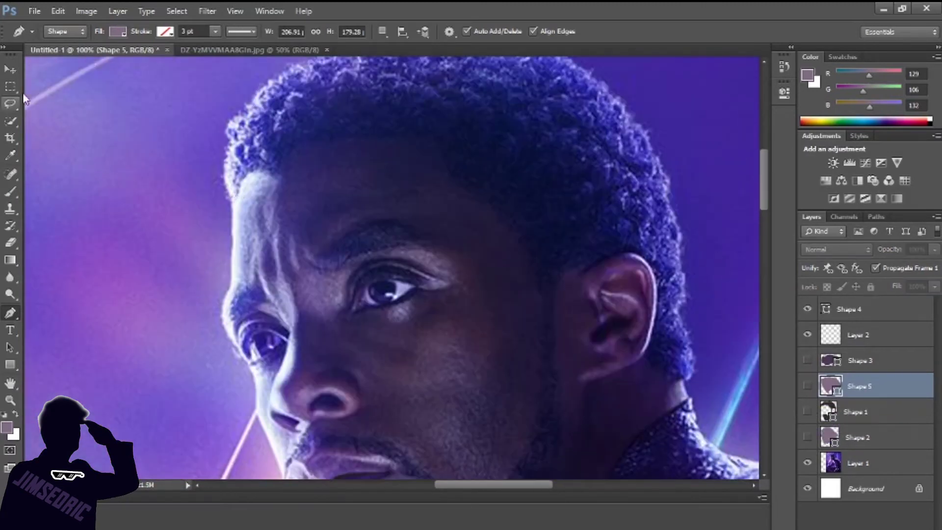
left_click(859, 334)
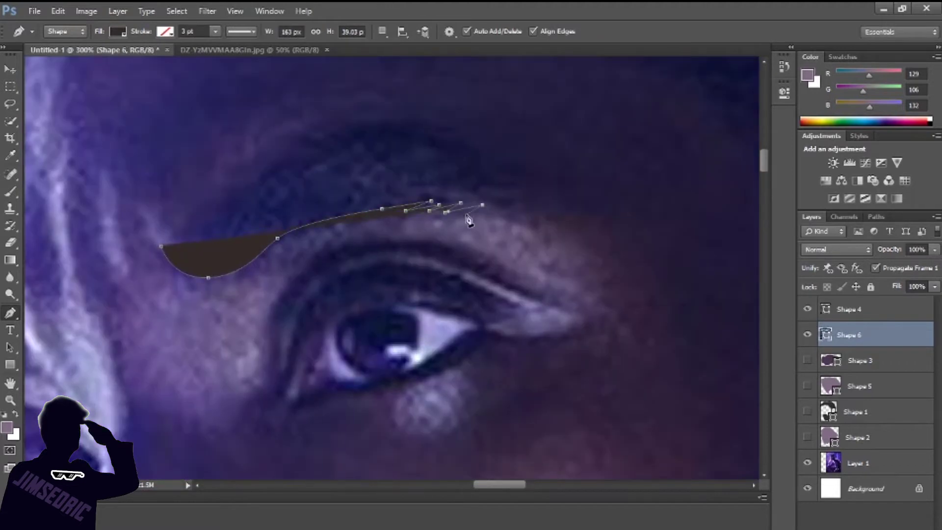
Trace the first eyebrow as a dark shape, checking its fit at reduced opacity.
left_click(546, 218)
left_click(603, 212)
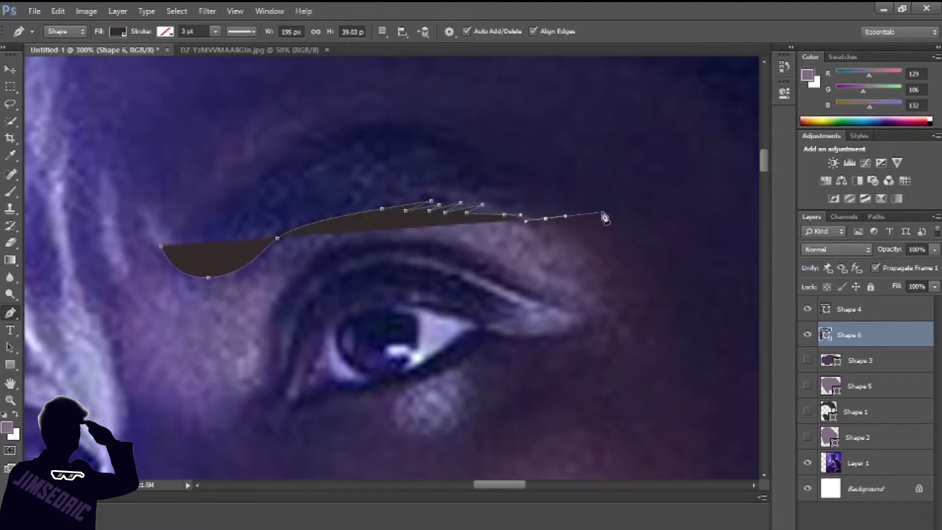
left_click(573, 178)
left_click(498, 162)
left_click(436, 131)
left_click(382, 124)
left_click(270, 181)
left_click(218, 209)
left_click(197, 221)
left_click(175, 233)
key("3")
key("5")
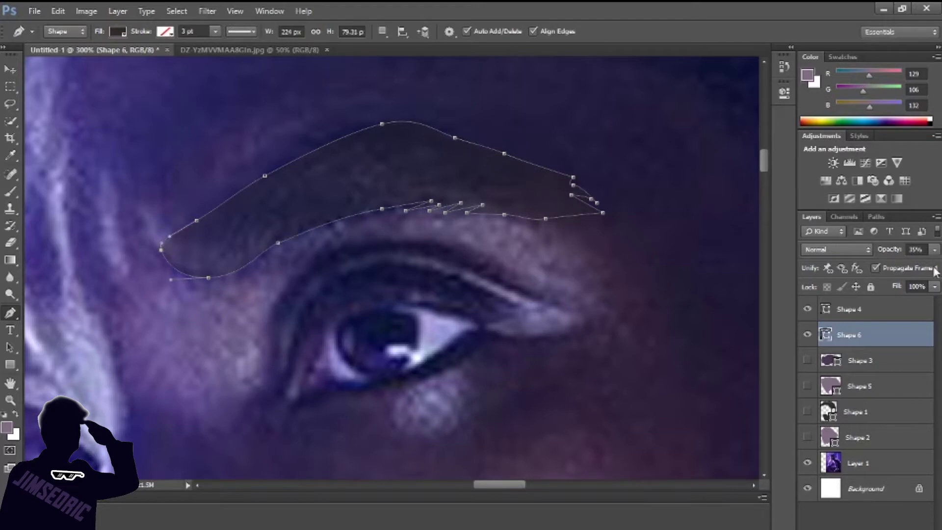
key("0")
left_click_drag(295, 294, 618, 172)
Trace the second eyebrow as a closed dark shape.
left_click(328, 183)
left_click(361, 244)
left_click(281, 280)
left_click(245, 350)
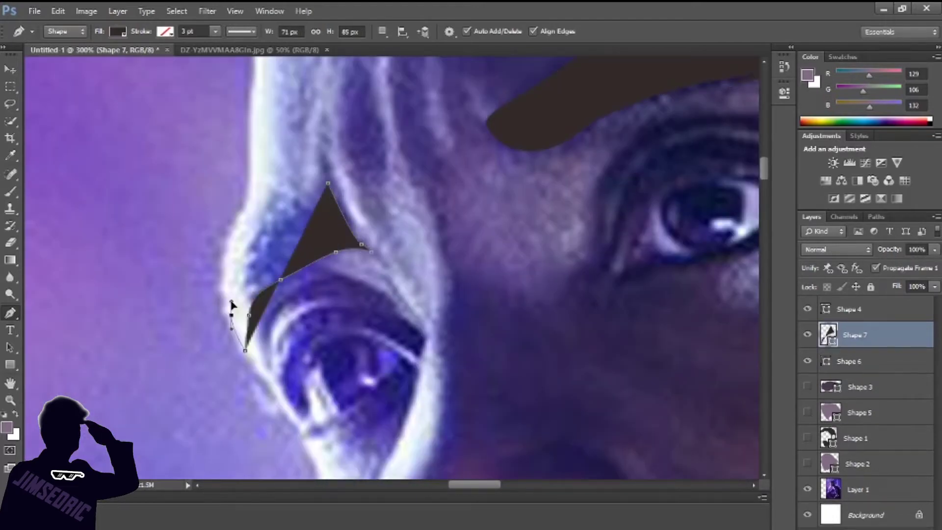
left_click(228, 278)
left_click(327, 183)
Trace a dark nostril shape, temporarily lowering its opacity to check the fit.
key("ctrl+minus")
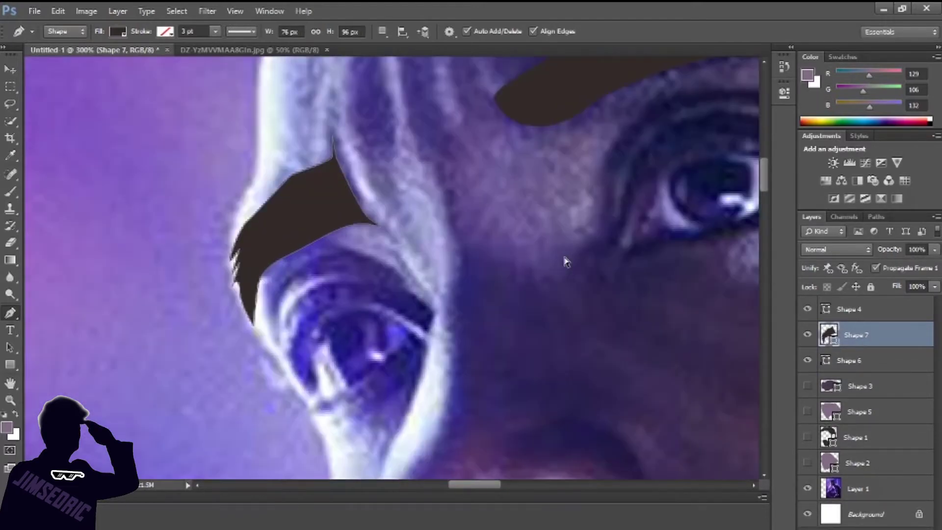
left_click_drag(564, 261, 633, 115)
key("ctrl+plus")
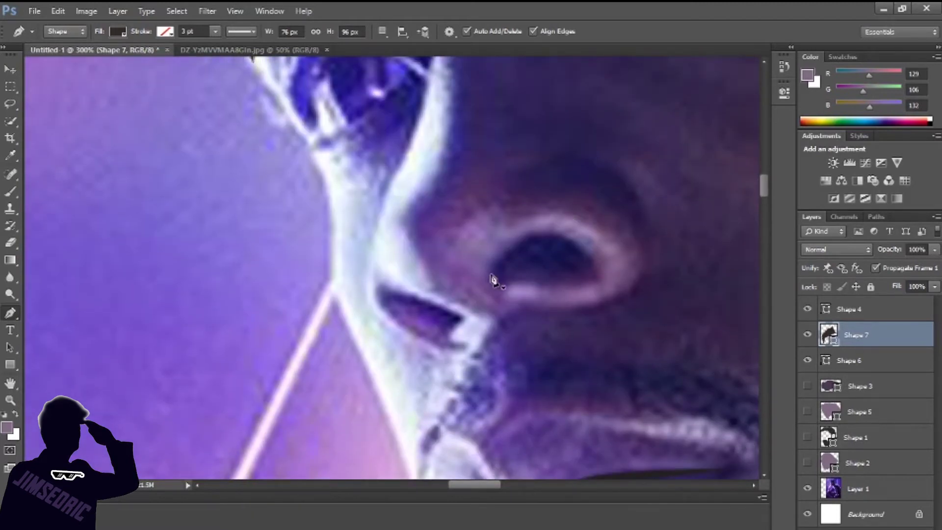
left_click(490, 278)
left_click(494, 256)
left_click(532, 232)
left_click(580, 246)
left_click(596, 278)
left_click(569, 282)
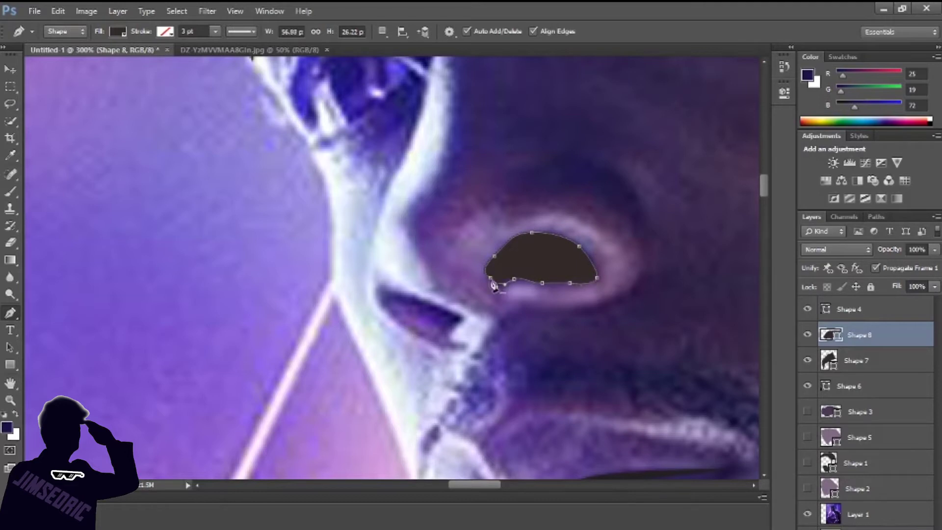
left_click_drag(935, 292, 898, 295)
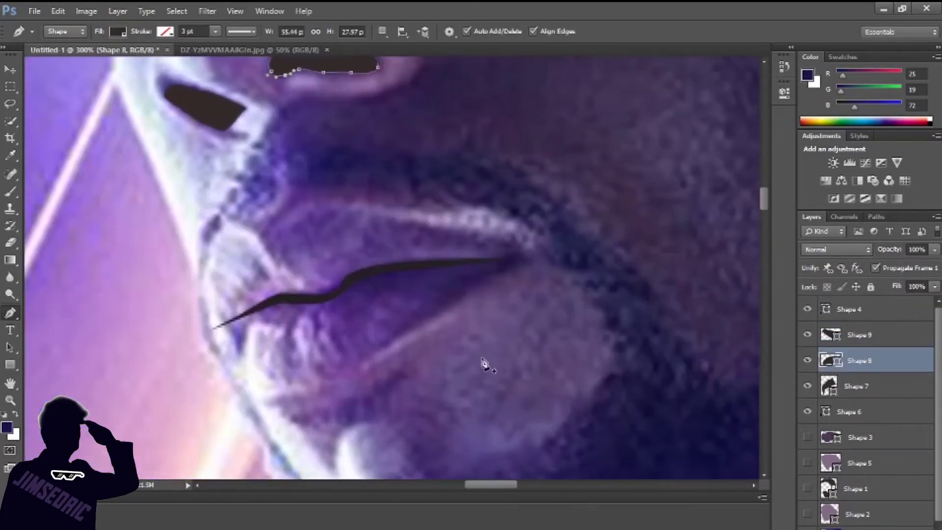
Trace the curved shadow shape beneath the lower lip.
scroll(483, 368, "down", 1)
left_click(290, 363)
left_click_drag(333, 361, 374, 339)
left_click(403, 312)
left_click(400, 349)
left_click_drag(376, 376, 343, 386)
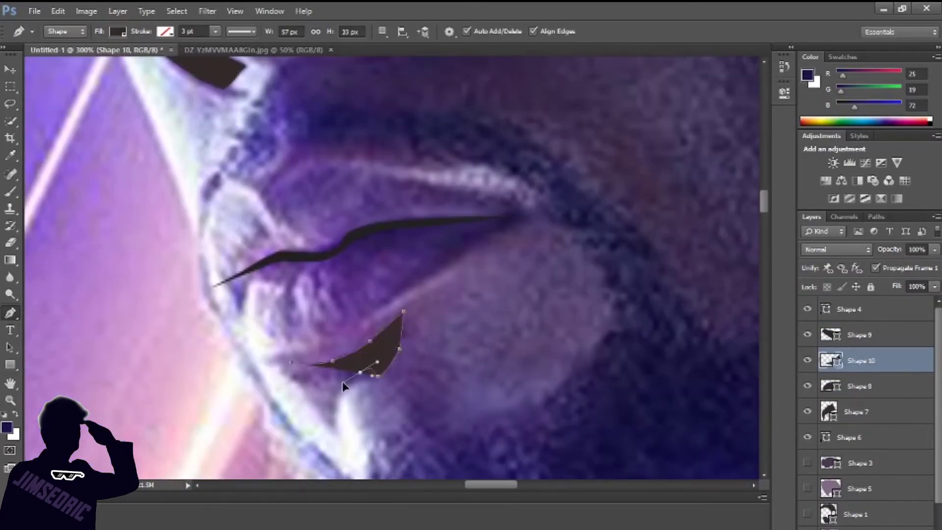
left_click(334, 391)
scroll(656, 311, "down", 3)
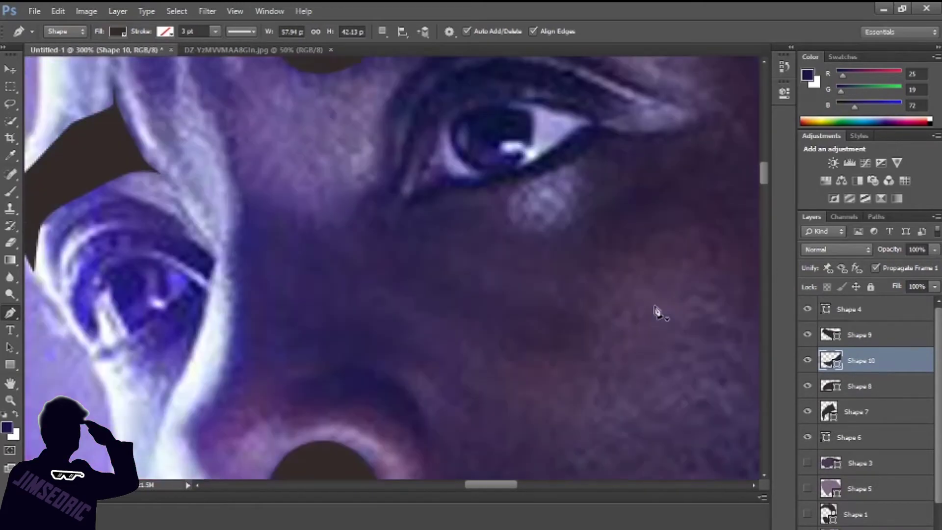
scroll(656, 311, "down", 2)
key("alt+Tab")
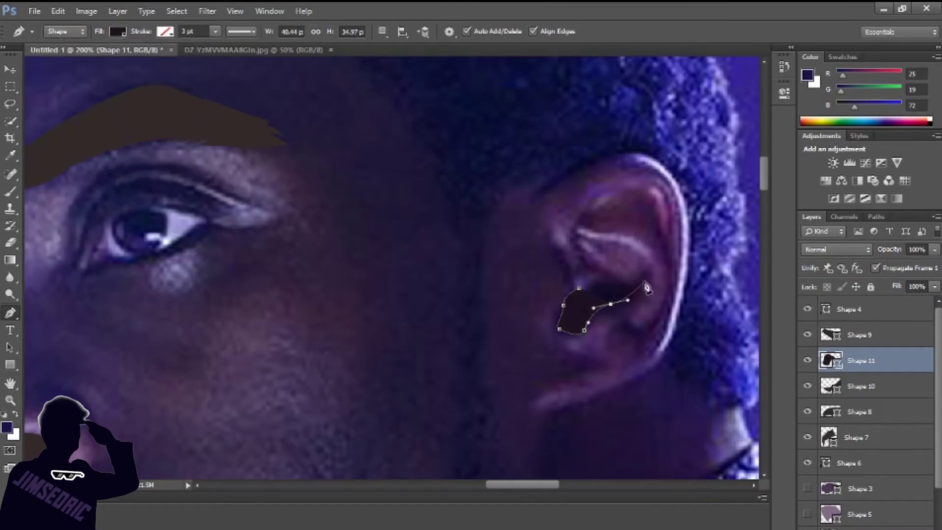
Trace dark shapes over the inner and upper ear with the Pen tool.
left_click(572, 239)
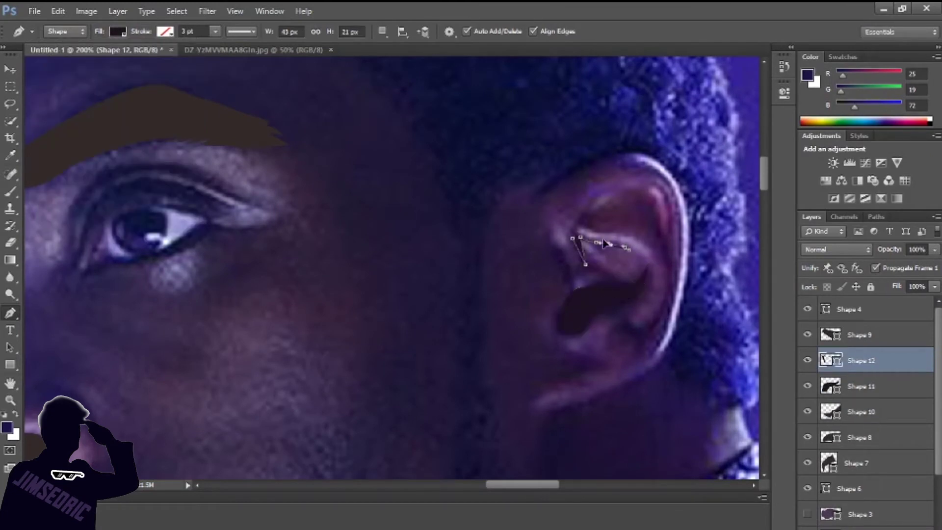
left_click(654, 185)
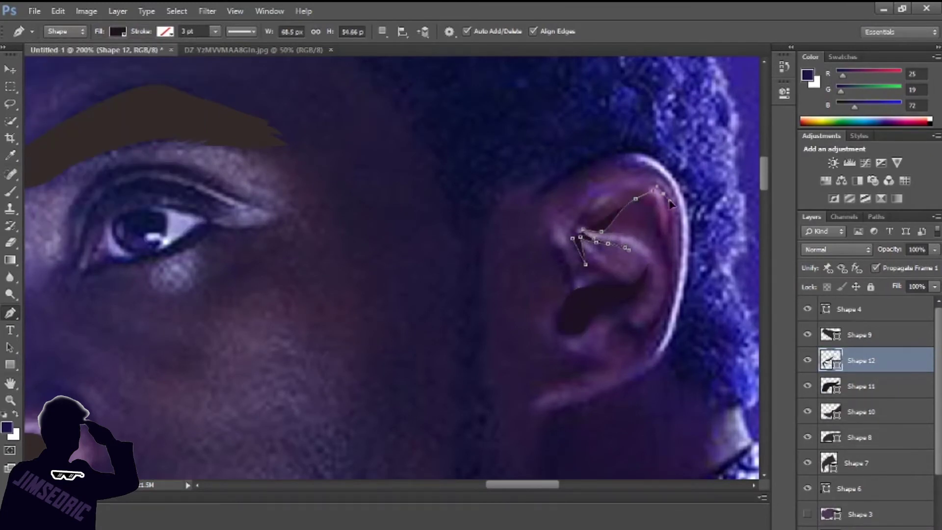
left_click(573, 239)
left_click(628, 323)
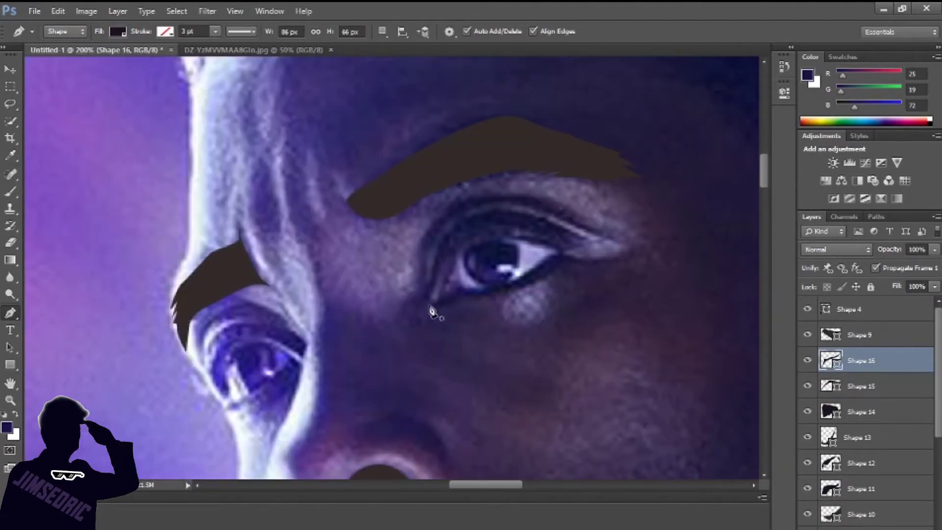
Trace the upper eyelid shape at reduced opacity, then restore it to full opacity.
left_click(614, 245)
key("2")
key("4")
left_click(530, 208)
left_click(477, 207)
left_click(444, 225)
left_click(438, 235)
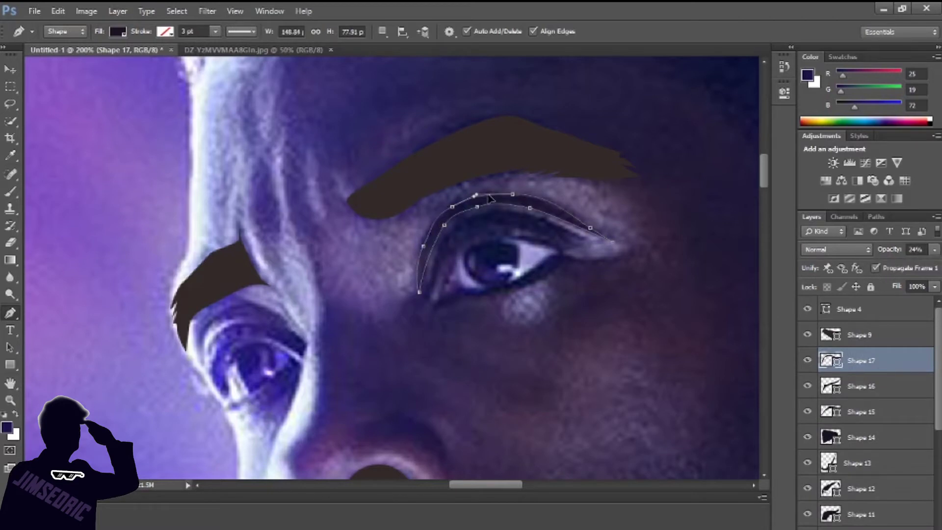
left_click(423, 304)
key("0")
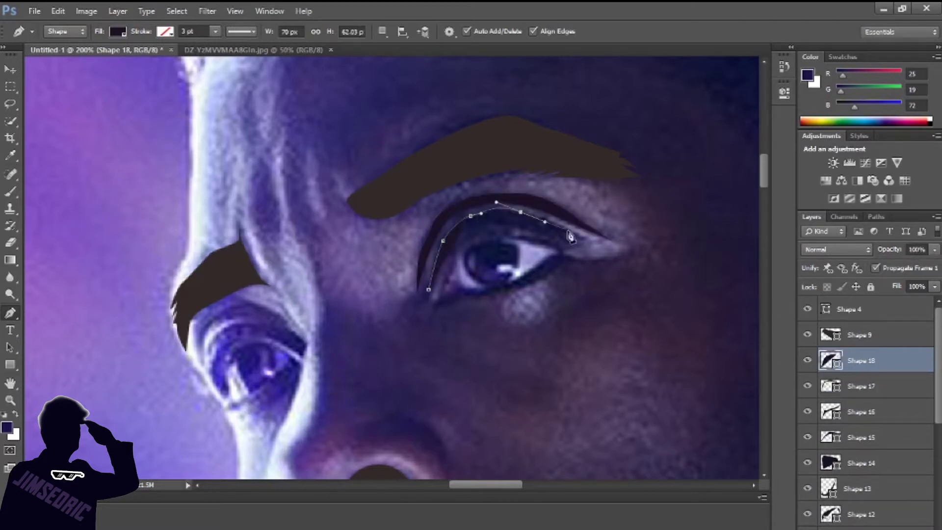
Trace the lid crease shape running toward the eye corner.
left_click(588, 238)
left_click(521, 224)
left_click(497, 224)
left_click(457, 243)
left_click(428, 289)
scroll(469, 314, "up", 1)
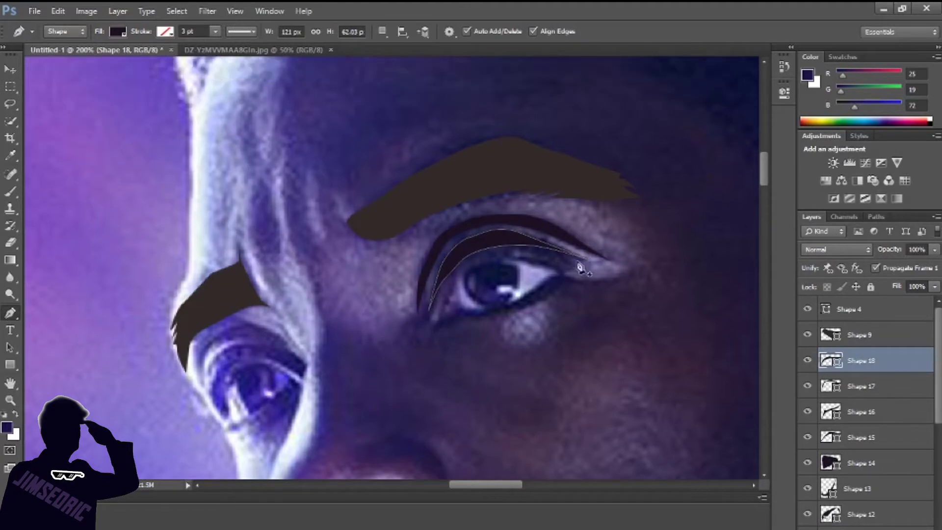
Trace the lower lid, lower lash line and upper lash line shapes.
left_click(438, 322)
left_click_drag(454, 264, 489, 246)
left_click(463, 274)
left_click(438, 326)
left_click(463, 309)
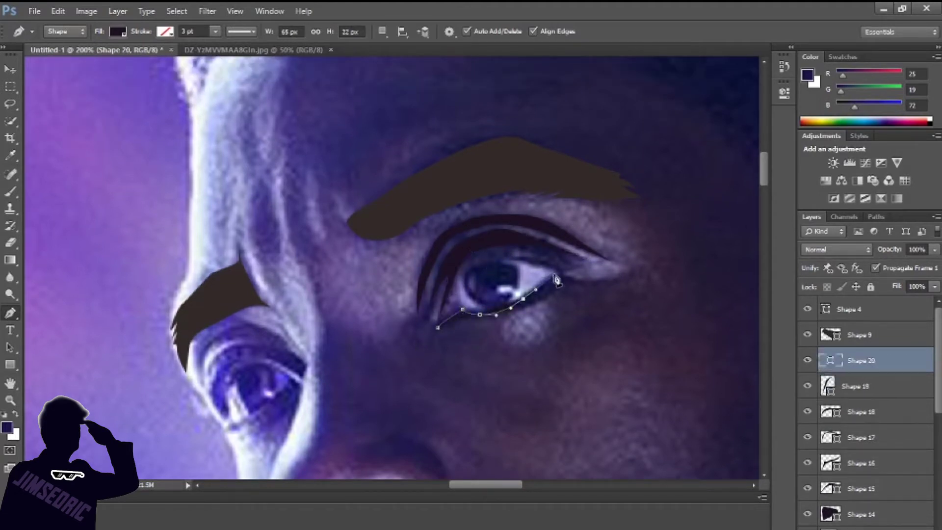
left_click(439, 328)
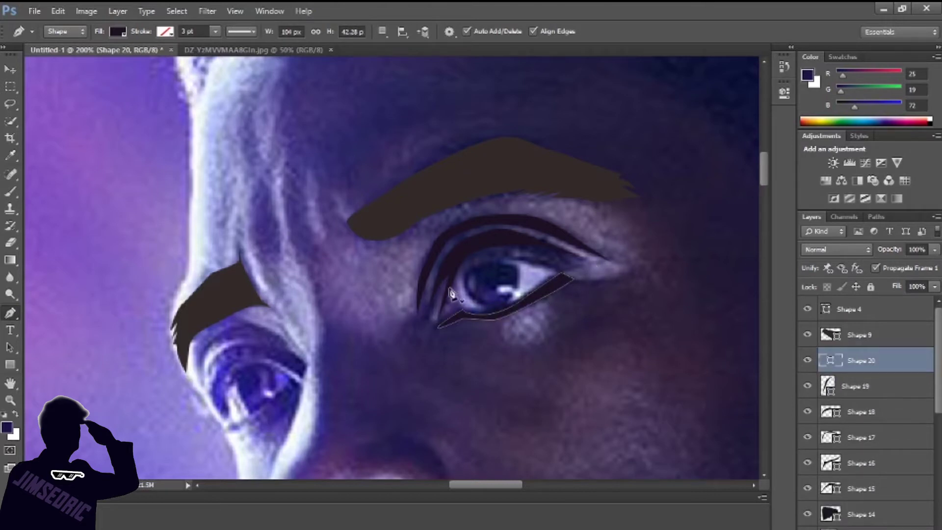
left_click(460, 269)
left_click_drag(495, 259, 521, 257)
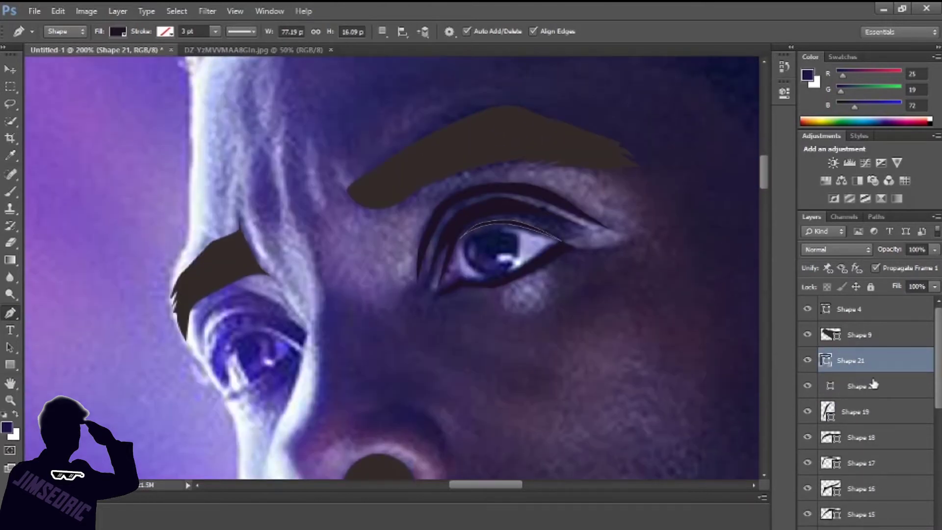
Above the Shape 4 layer, trace the left eye's upper lid as a solid dark shape.
left_click(862, 386)
left_click(849, 310)
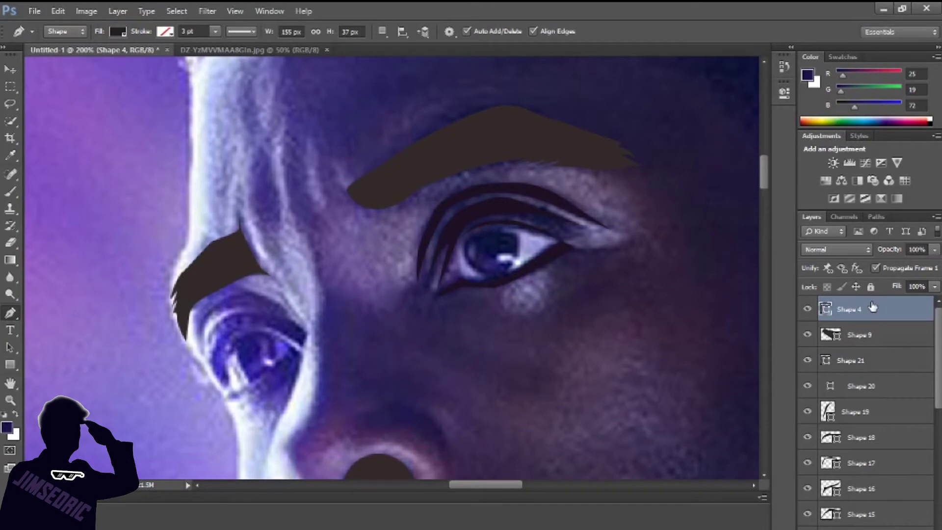
scroll(419, 374, "left", 5)
scroll(419, 374, "down", 2)
left_click(485, 293)
left_click(456, 260)
left_click(402, 256)
left_click(375, 293)
left_click(382, 316)
key("shift+3")
key("shift+1")
left_click(385, 278)
left_click(404, 263)
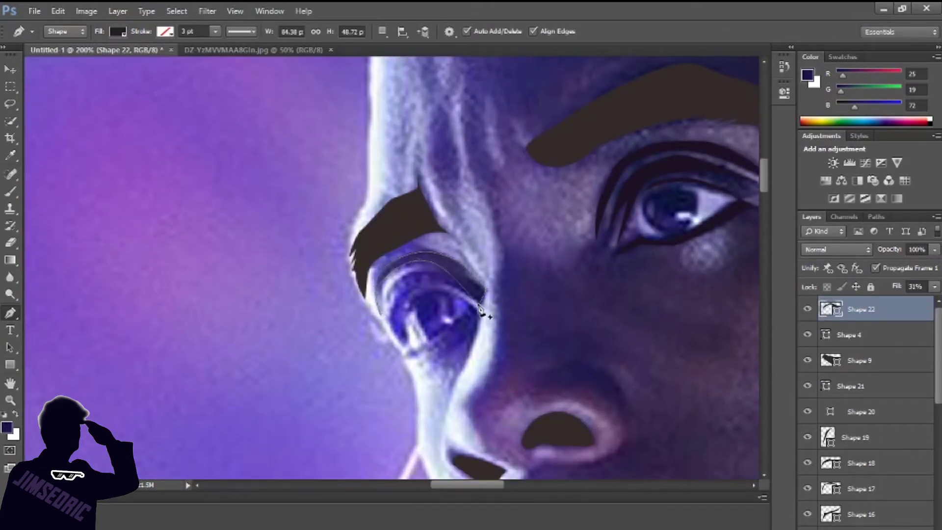
key("shift+0")
Add an upper eyelid line and a lash shape under the left eye.
left_click(383, 302)
left_click(480, 298)
left_click(442, 274)
left_click(398, 283)
scroll(431, 342, "down", 1)
left_click(472, 278)
left_click_drag(442, 304, 418, 319)
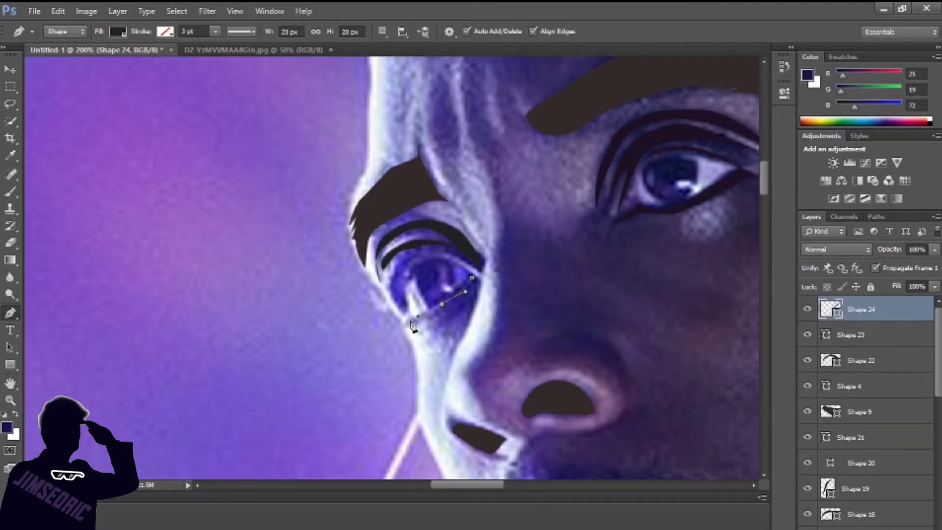
left_click(474, 283)
scroll(422, 270, "down", 3)
key("alt+bracketleft")
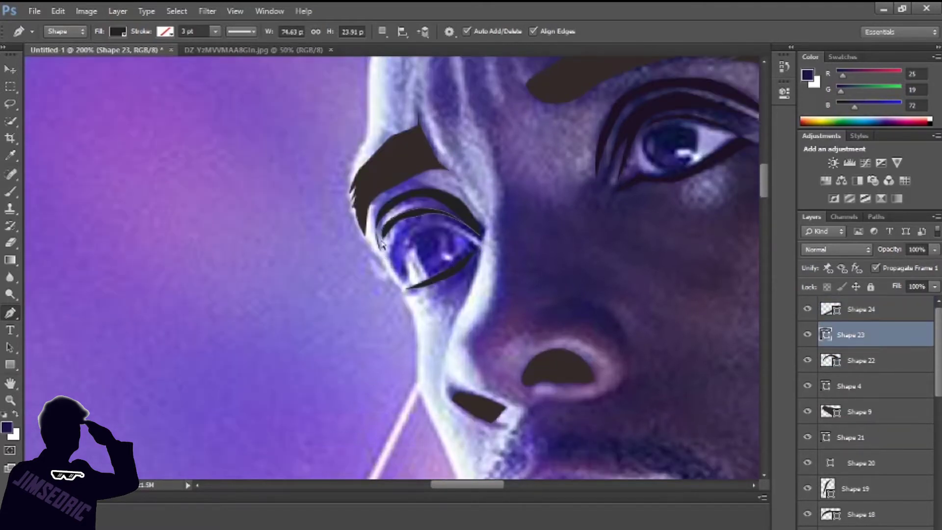
Trace a curve beside the nose and a shape below the right nostril.
left_click(383, 245)
scroll(441, 270, "down", 2)
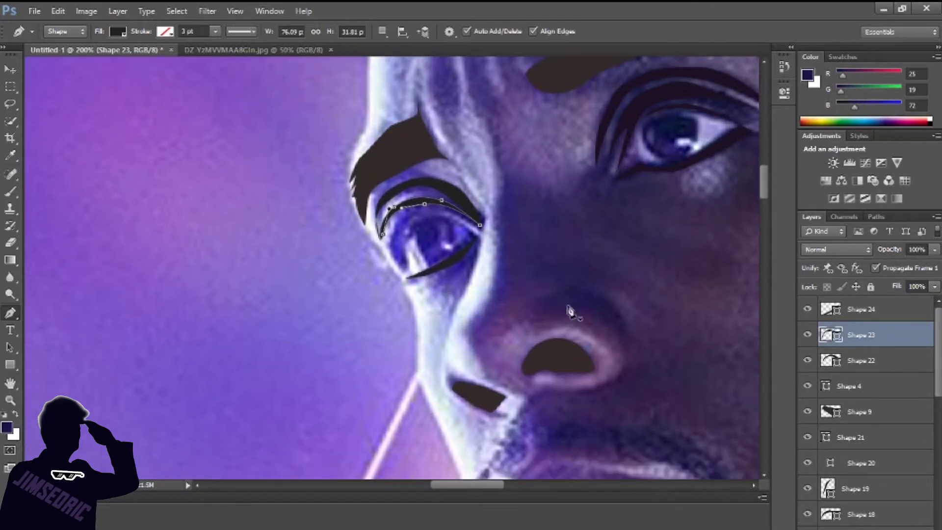
left_click(569, 292)
left_click(605, 298)
left_click_drag(629, 333, 631, 346)
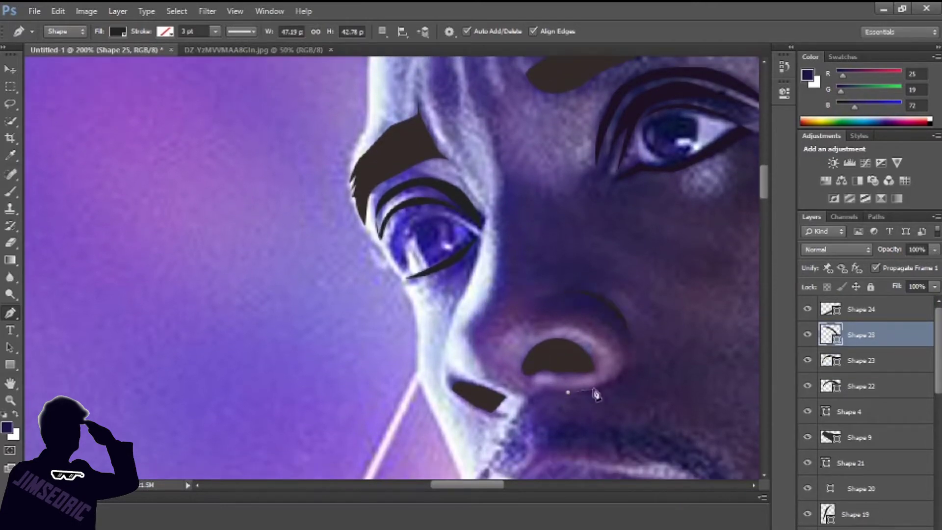
left_click(570, 392)
left_click(625, 367)
left_click_drag(618, 389, 633, 385)
Return to the Shape 25 curve and sample the eye white's light purple.
scroll(501, 390, "up", 3)
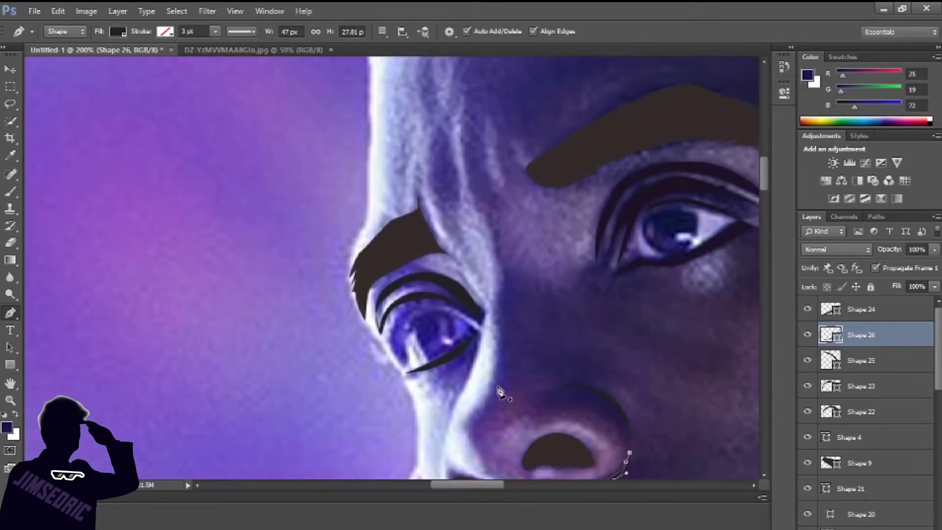
scroll(526, 351, "up", 5)
scroll(652, 354, "down", 7)
key("alt+bracketleft")
scroll(425, 374, "up", 3)
scroll(397, 401, "right", 5)
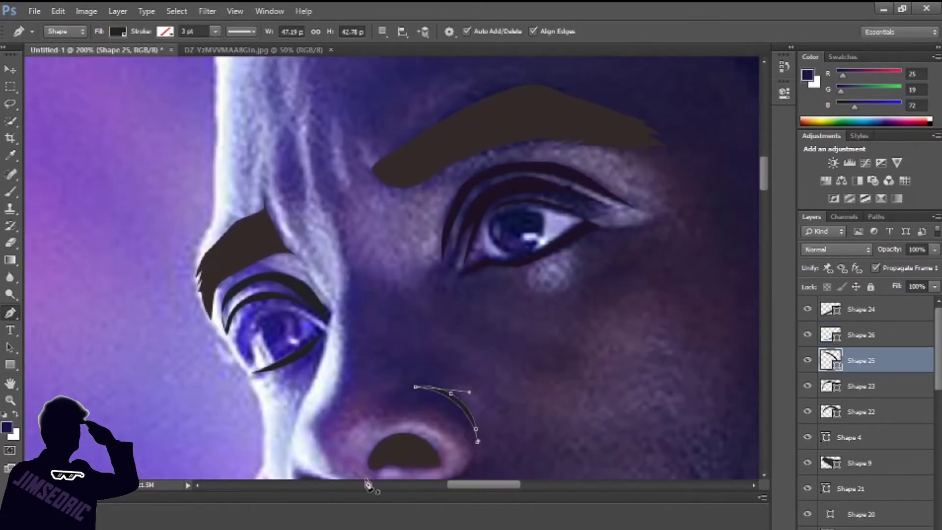
left_click(480, 270)
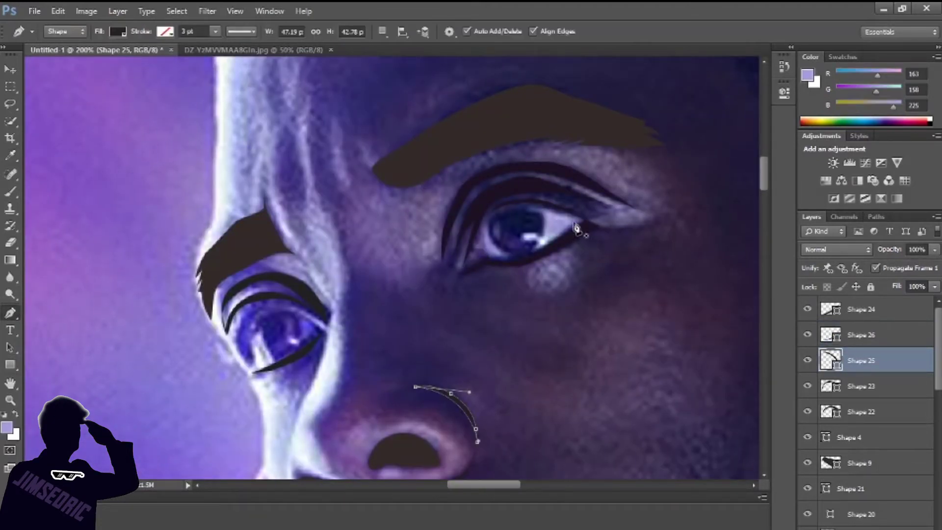
Draw light purple eye-white shapes over the right and left eyes, placed below the lids.
left_click(471, 262)
left_click(479, 235)
left_click(516, 204)
left_click(584, 220)
left_click_drag(498, 259, 513, 262)
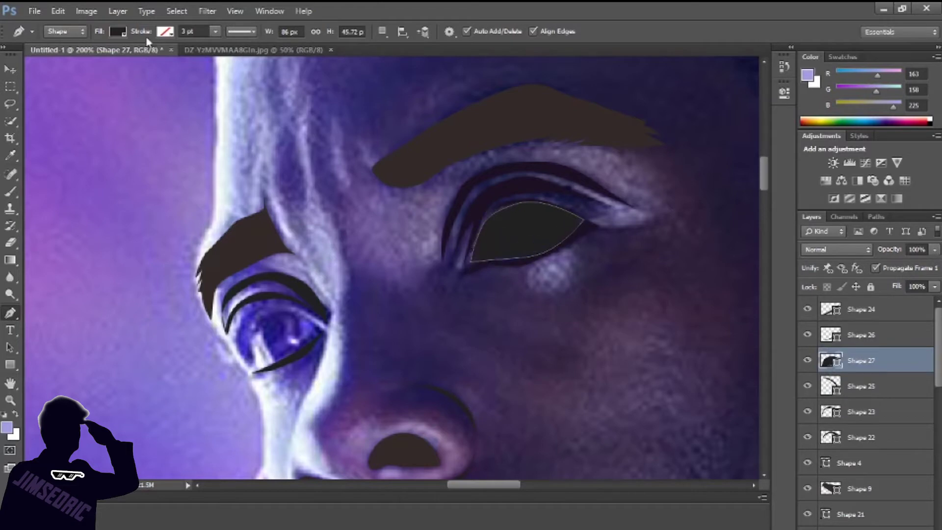
left_click(118, 32)
left_click(53, 95)
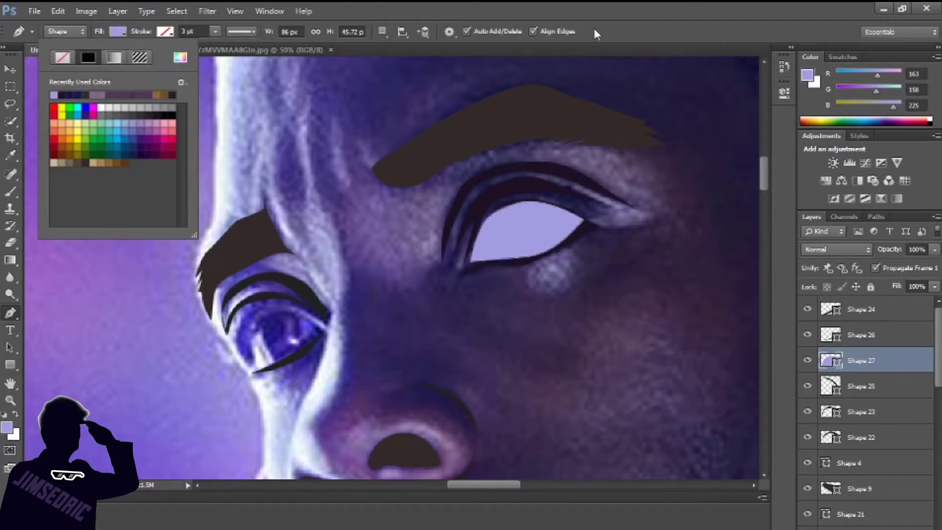
key("Escape")
key("ctrl+bracketleft")
key("ctrl+bracketleft")
key("ctrl+bracketleft")
key("ctrl+bracketleft")
key("ctrl+bracketleft")
key("ctrl+bracketleft")
key("ctrl+bracketleft")
key("ctrl+bracketleft")
key("ctrl+bracketleft")
key("ctrl+bracketleft")
key("ctrl+bracketleft")
key("ctrl+bracketleft")
scroll(862, 484, "down", 2)
left_click_drag(878, 410, 880, 410)
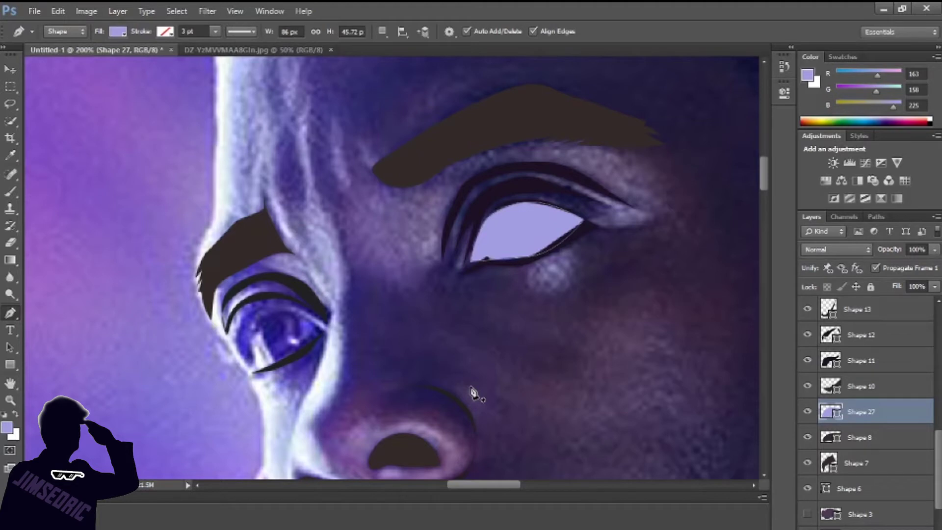
left_click(249, 363)
left_click(299, 314)
left_click(323, 332)
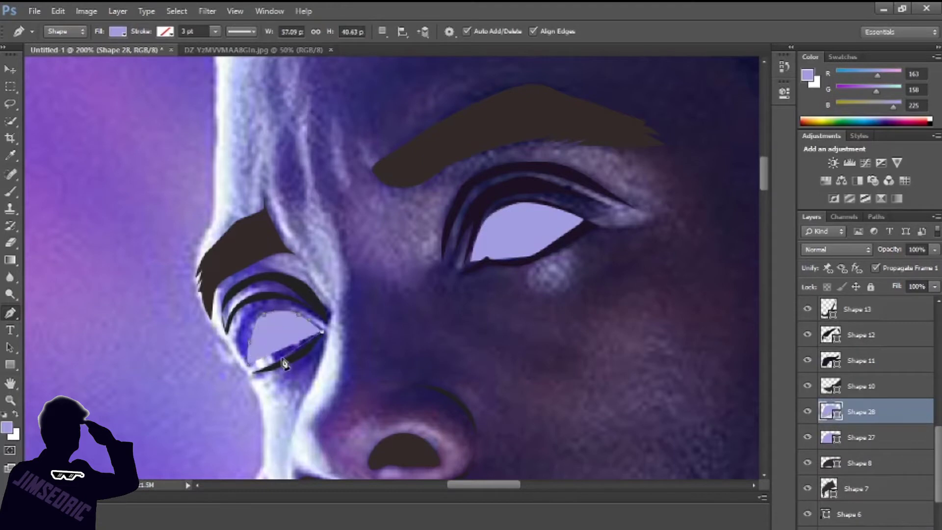
Above Shape 10, draw a black crescent along the left eye's upper lid.
left_click(862, 386)
key("d")
left_click(6, 428)
key("Escape")
left_click(253, 309)
left_click(284, 309)
left_click(243, 364)
left_click(253, 309)
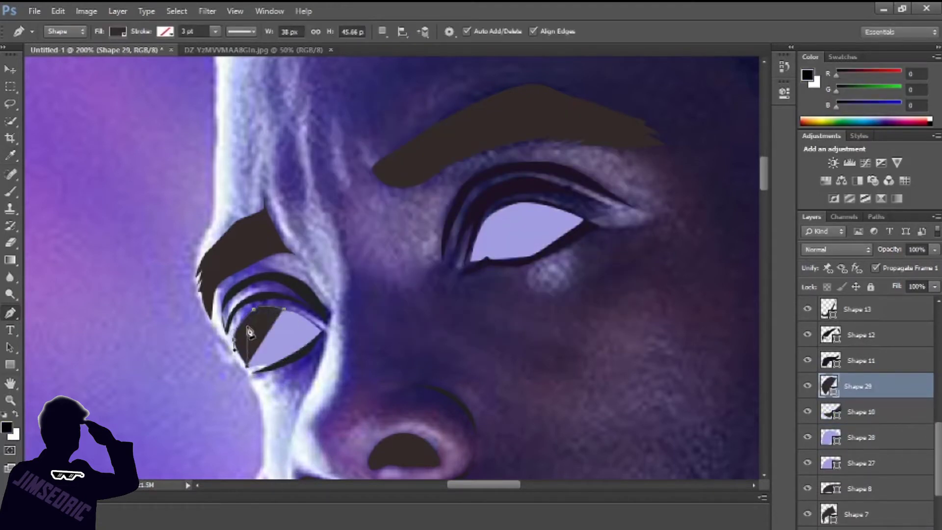
left_click(861, 360)
scroll(537, 256, "down", 5)
scroll(442, 265, "up", 2)
Trace a dark crescent stroke down the side of the nose to the nostril.
scroll(330, 204, "up", 1)
left_click(334, 184)
left_click(315, 265)
scroll(288, 369, "down", 3)
left_click(291, 322)
left_click(334, 348)
left_click(334, 122)
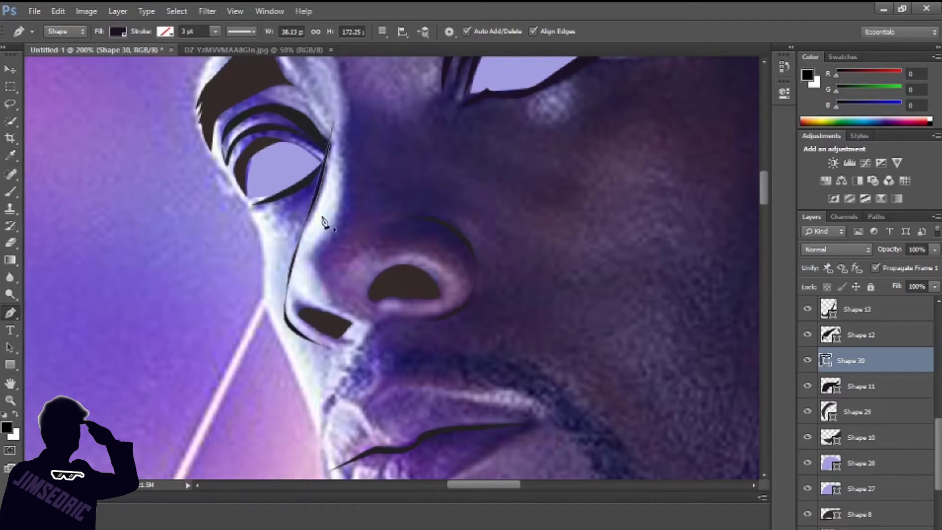
key("Return")
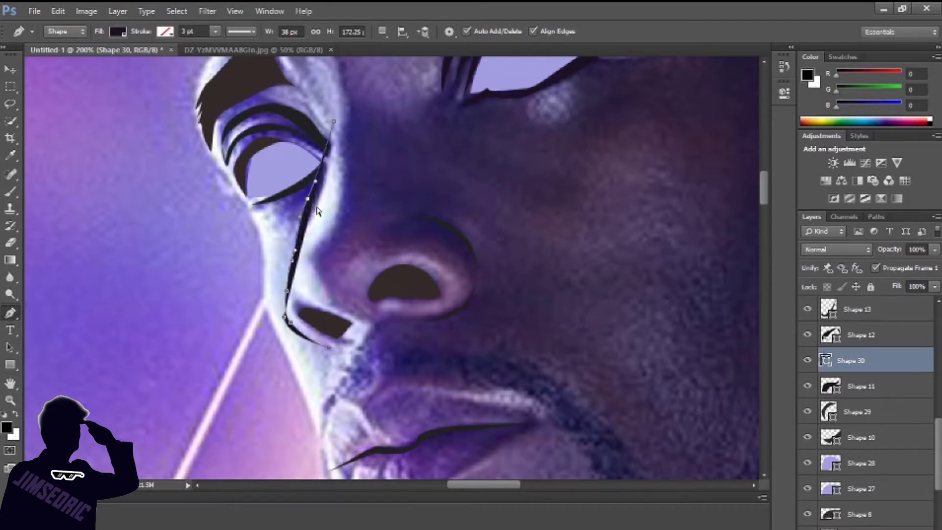
Reshape the nose stroke's anchors into a slim wedge-shaped curve.
left_click(335, 223)
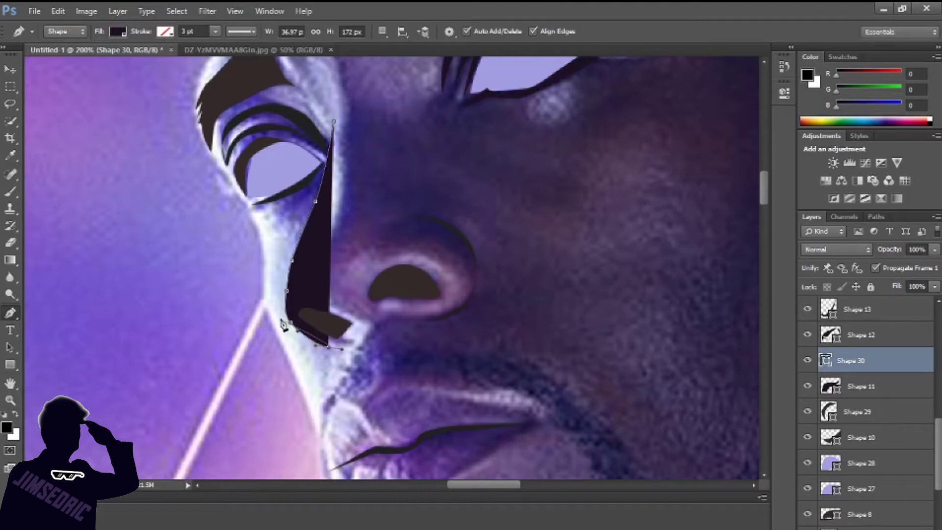
left_click_drag(279, 262, 287, 248)
left_click_drag(322, 201, 312, 195)
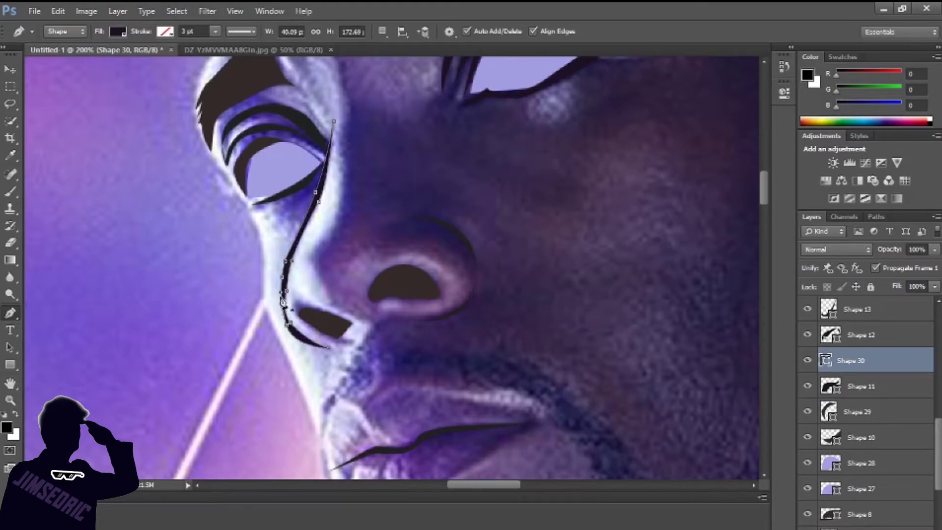
scroll(616, 332, "up", 5)
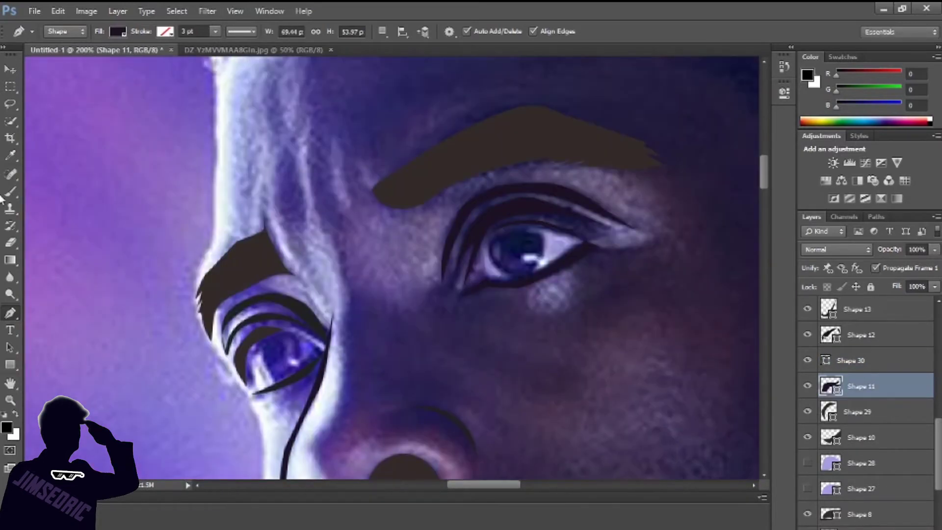
left_click(10, 364)
Draw a dark ellipse over the right iris, lowering its opacity to align it.
left_click(54, 391)
left_click_drag(491, 233, 544, 285)
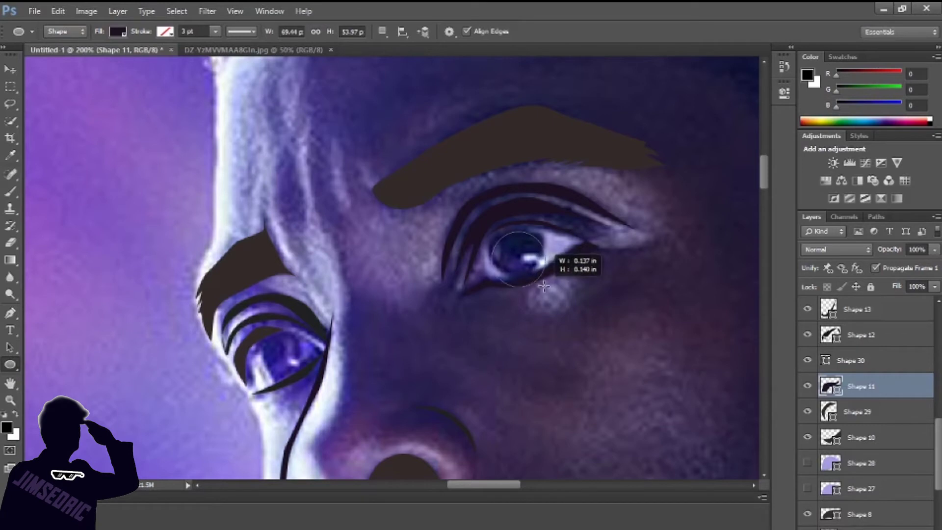
left_click(934, 249)
left_click_drag(920, 267, 895, 268)
key("v")
left_click_drag(513, 246, 514, 248)
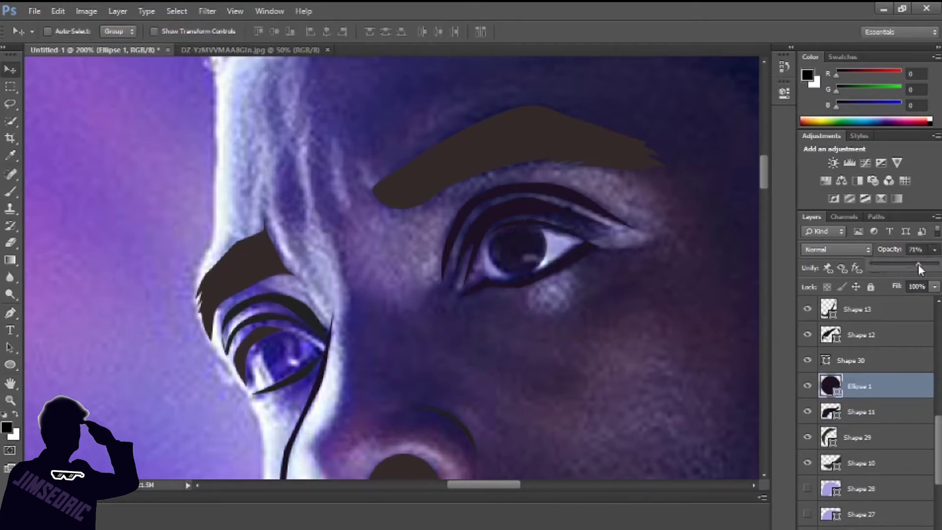
key("p")
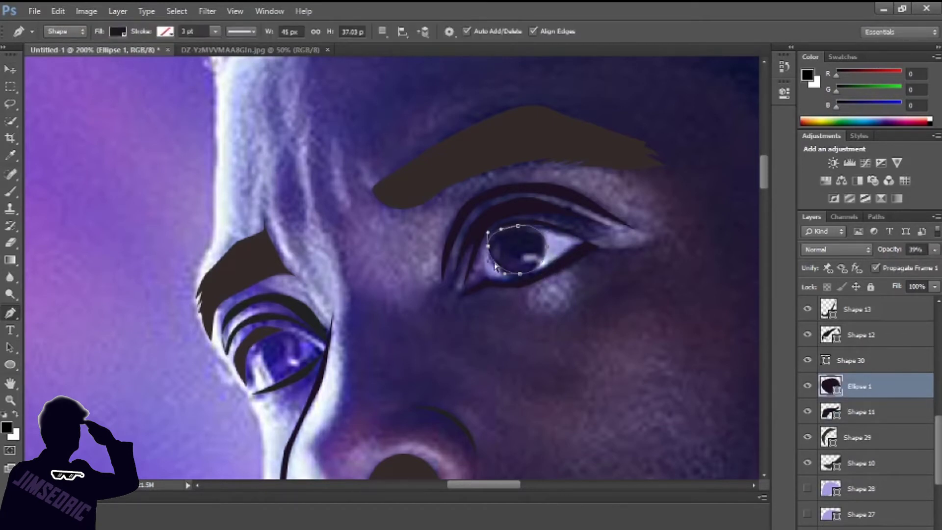
Duplicate the iris ellipse onto the left eye and lower its fill to 37%.
left_click_drag(913, 266, 938, 267)
scroll(404, 333, "down", 2)
key("v")
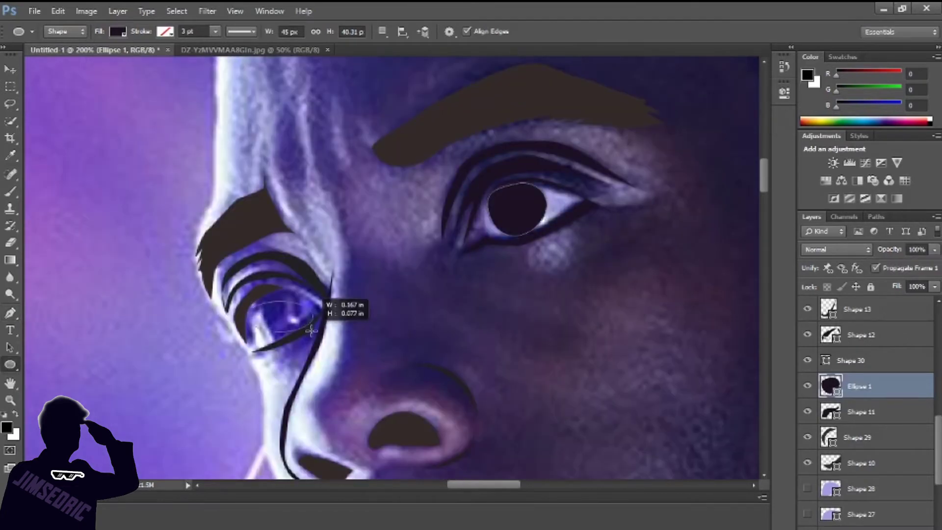
left_click_drag(518, 206, 280, 309)
left_click_drag(938, 286, 907, 286)
key("p")
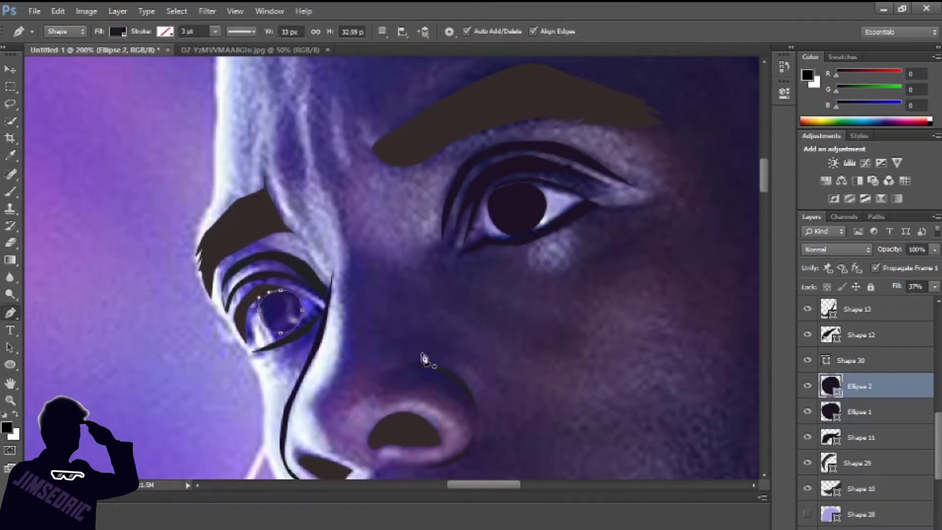
Keep the pupil's fill colour unchanged and set the right pupil's fill to 27%.
left_click(118, 31)
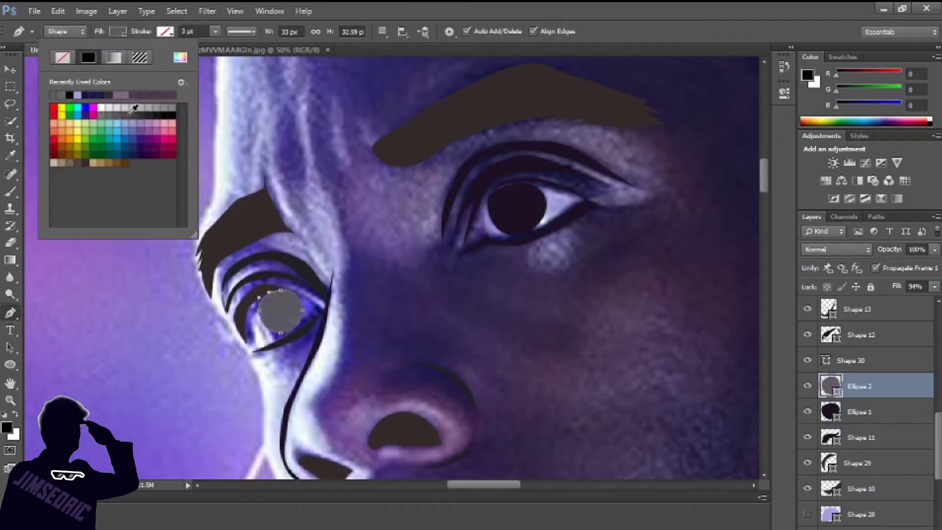
key("Escape")
key("alt+bracketleft")
key("u")
left_click(118, 31)
key("Escape")
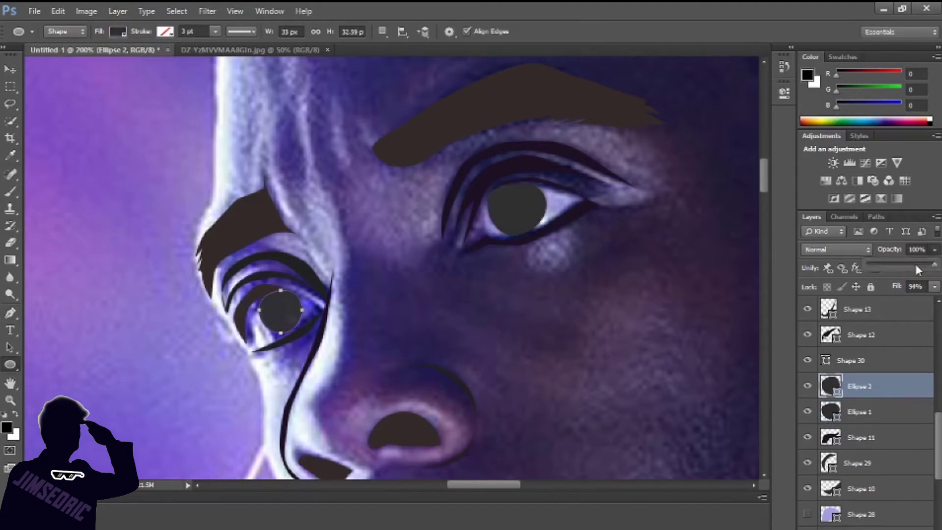
left_click_drag(935, 286, 886, 300)
Draw a small black pupil circle and copy it onto the right eye.
mouse_move(265, 300)
left_mouse_down()
mouse_move(287, 322)
mouse_move(427, 253)
mouse_move(863, 427)
left_mouse_up()
left_click(117, 31)
key("Escape")
key("v")
mouse_move(522, 216)
left_mouse_down()
mouse_move(530, 232)
mouse_move(513, 207)
left_mouse_up()
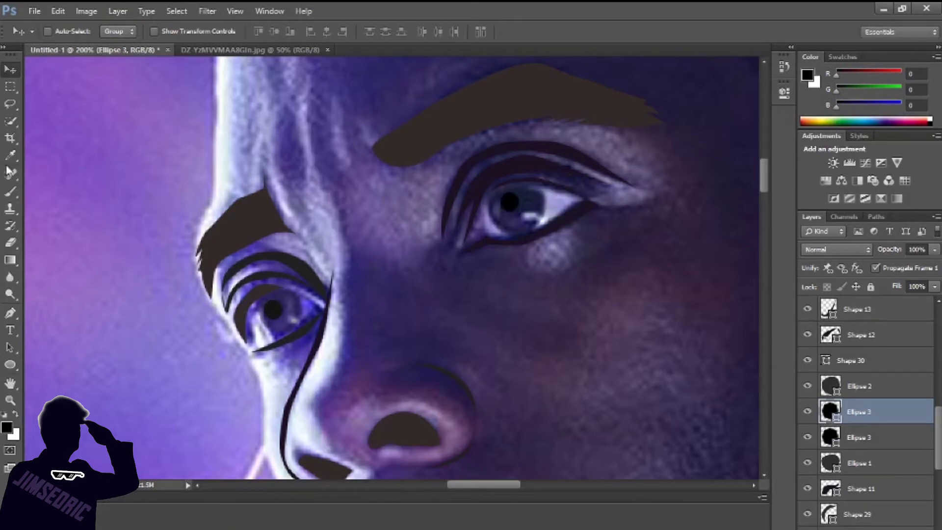
Add a white highlight layer, move Ellipse 2 below Ellipse 3, and adjust iris fill.
key("ctrl+shift+alt+n")
key("b")
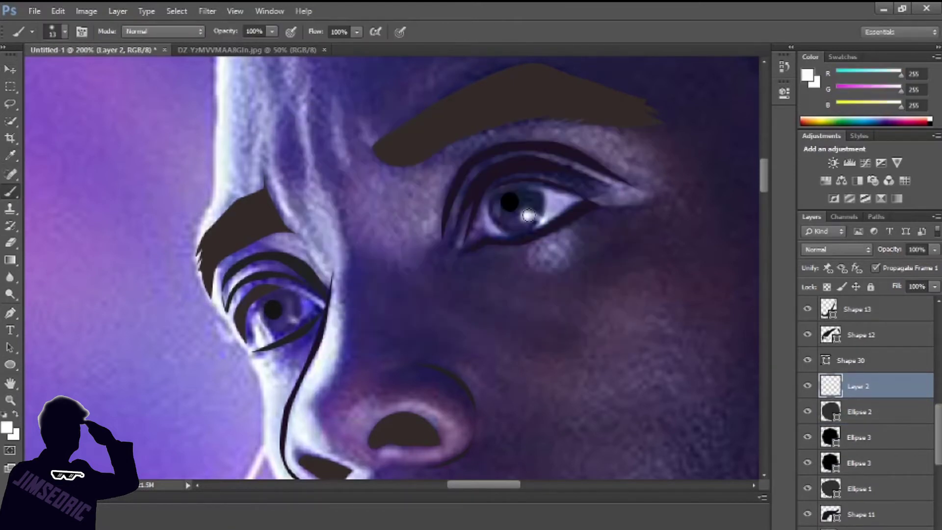
left_click(860, 412)
key("ctrl+bracketleft")
key("ctrl+bracketleft")
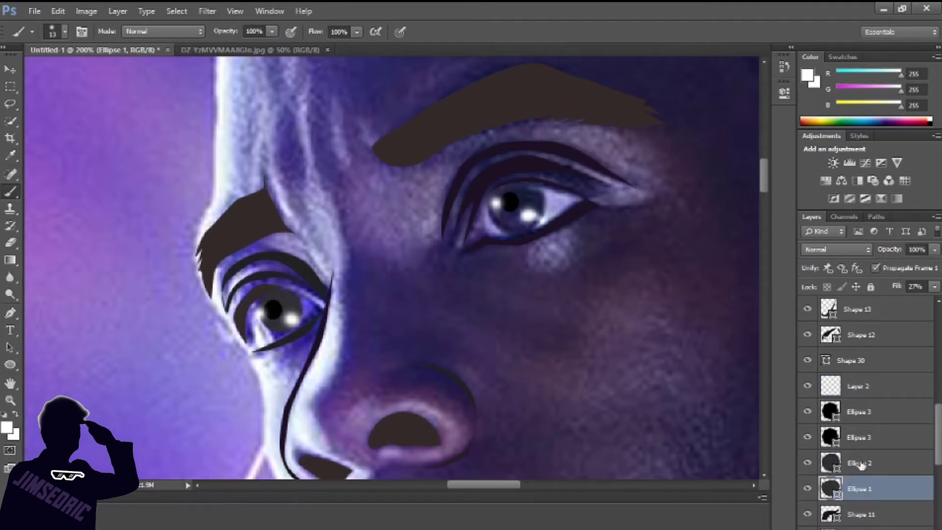
scroll(806, 438, "up", 1)
scroll(806, 438, "down", 3)
left_click(935, 286)
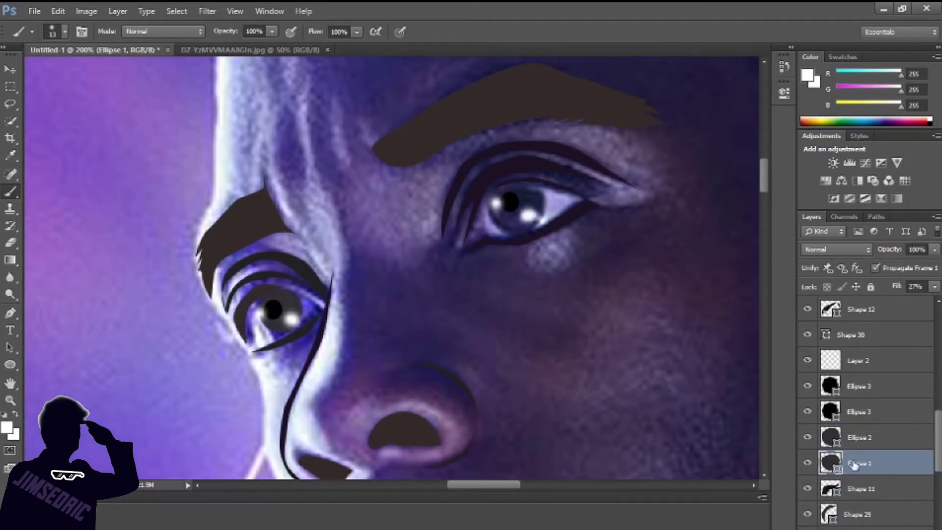
left_click_drag(932, 300, 938, 300)
Reveal the hidden eye-white and face shapes, then select Shape 2 as the bottom layer.
left_click(860, 412)
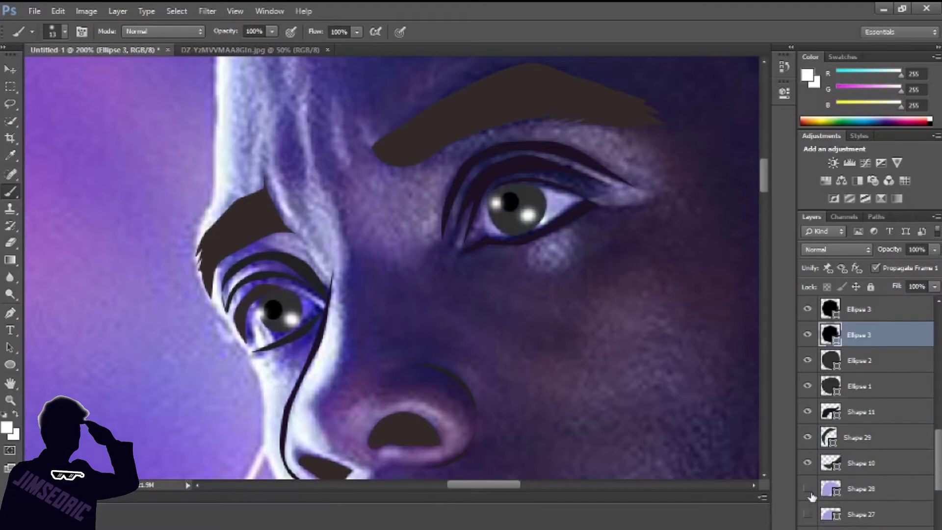
left_click_drag(596, 377, 654, 385)
scroll(811, 462, "down", 3)
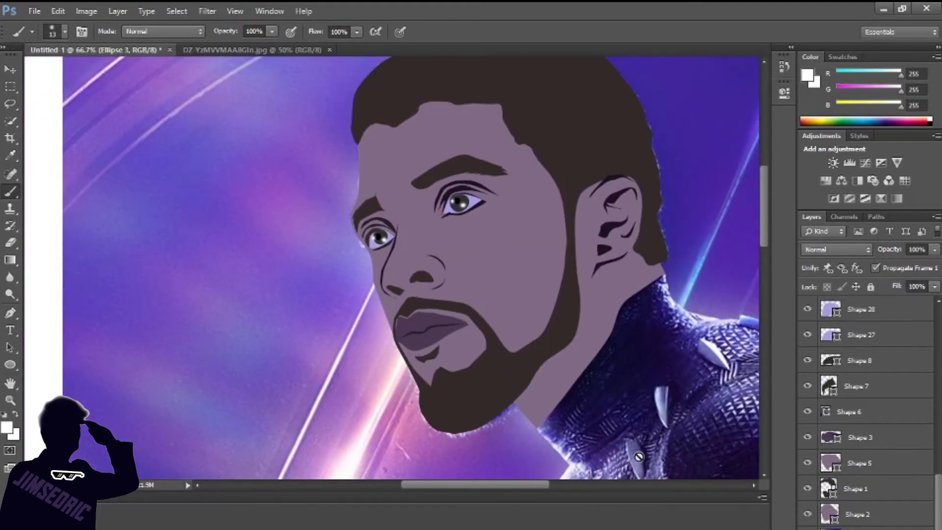
left_click_drag(638, 457, 455, 349)
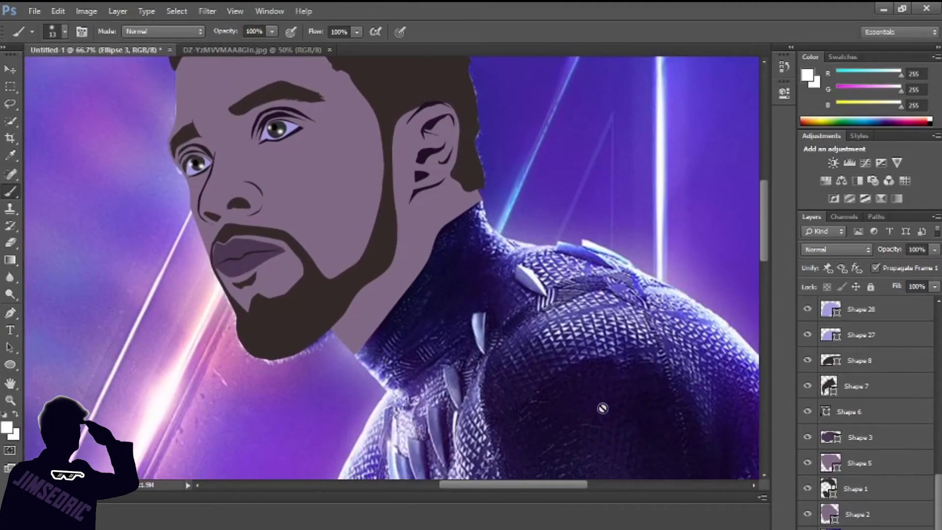
scroll(837, 399, "down", 3)
left_click(857, 490)
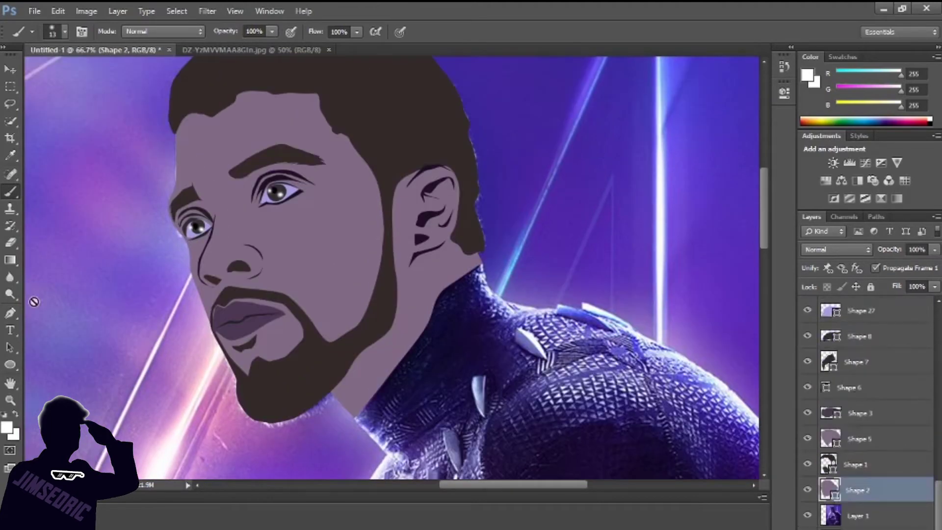
key("p")
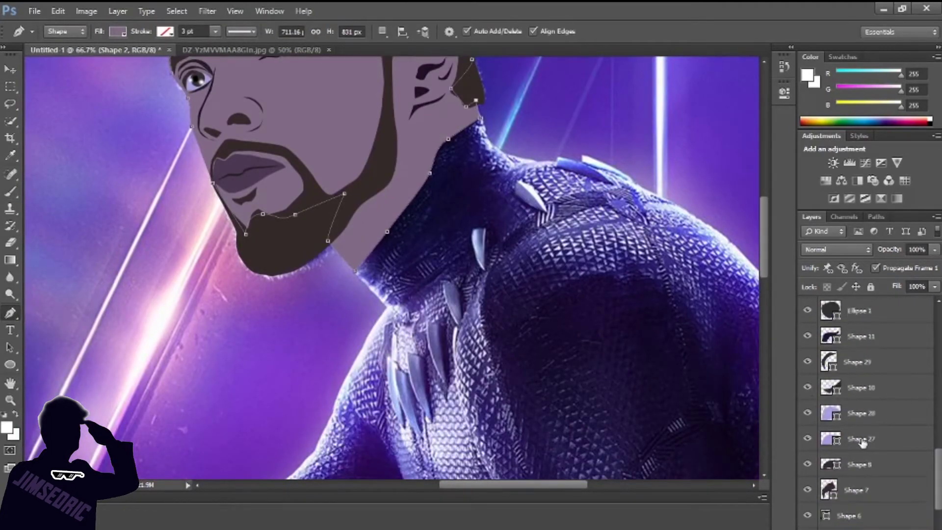
Group the selected face layers into a group named 'head'.
left_click(858, 310, "shift")
type("head")
key("Return")
Add a new layer and set the foreground to a purple sampled from the suit.
key("ctrl+shift+alt+n")
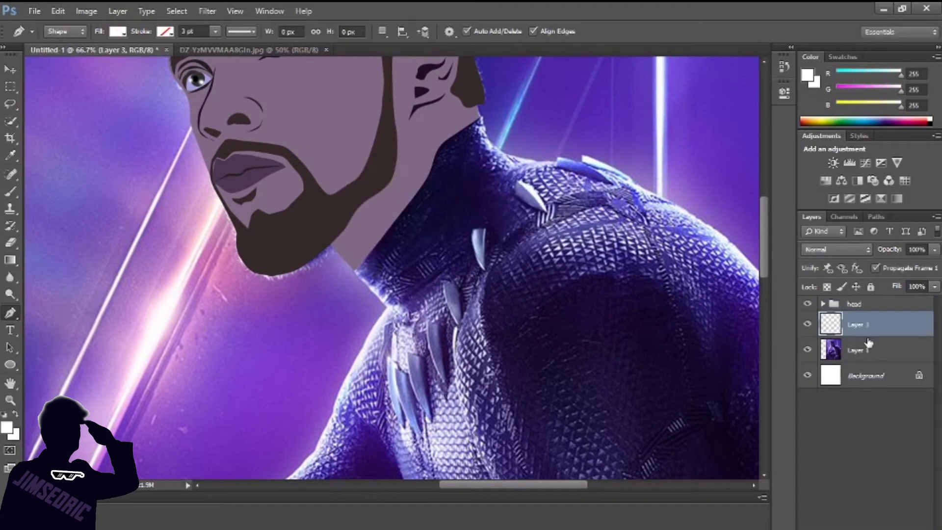
key("i")
left_click(429, 328)
key("p")
scroll(429, 328, "down", 1)
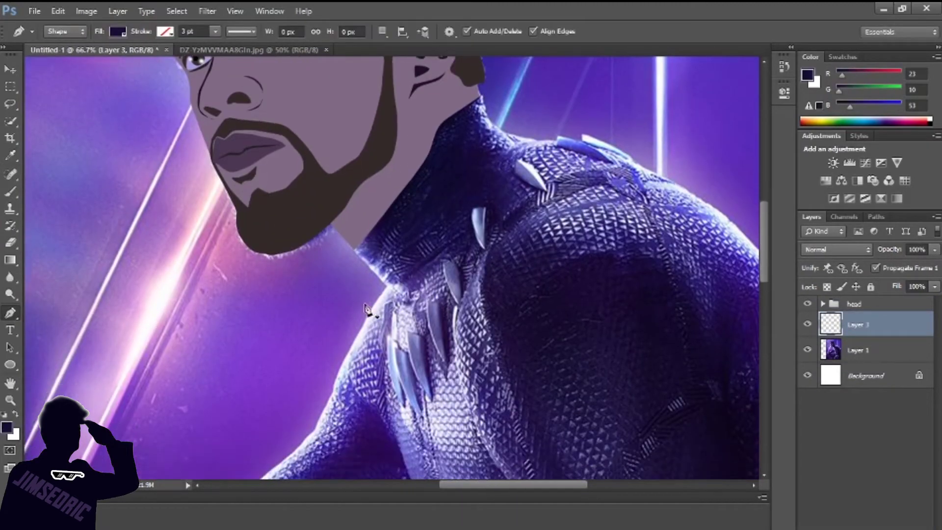
key("i")
left_click(7, 428)
left_click(368, 249)
left_click(603, 141)
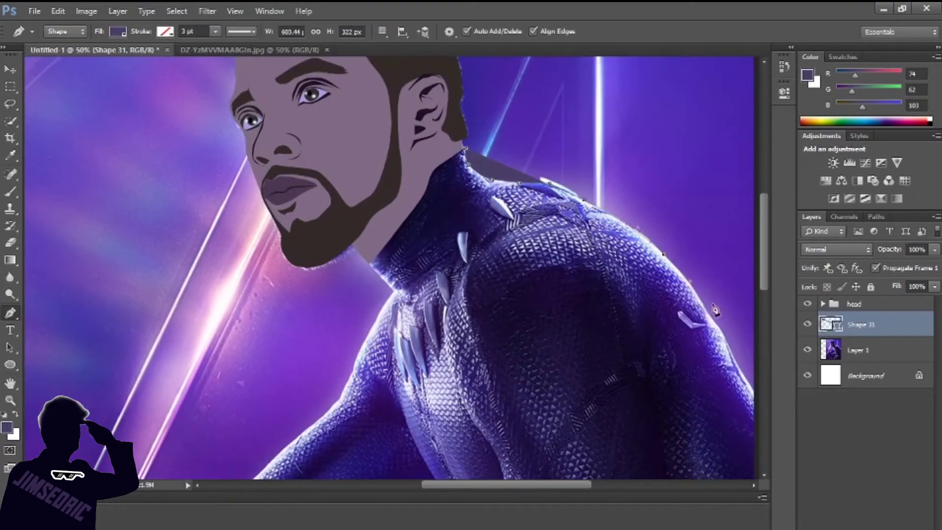
Trace the body outline from the neck down the shoulder, setting shape opacity to 34%.
left_click(715, 310)
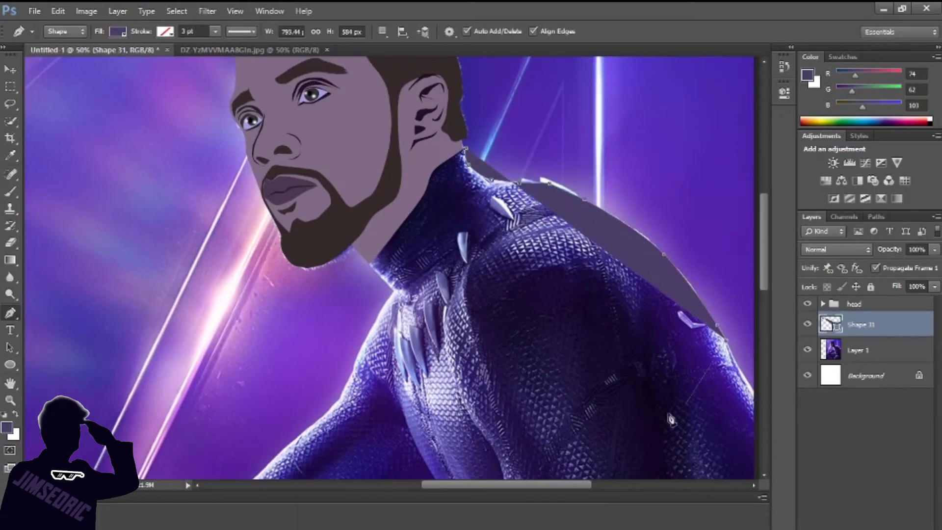
left_click_drag(711, 314, 660, 219)
left_click(713, 317)
scroll(581, 140, "down", 10)
left_click(715, 417)
left_click(294, 399)
key("3")
key("4")
scroll(188, 314, "up", 1)
Carry the body outline left and trace along the top and right side of the knee.
left_click(187, 325)
scroll(139, 282, "up", 3)
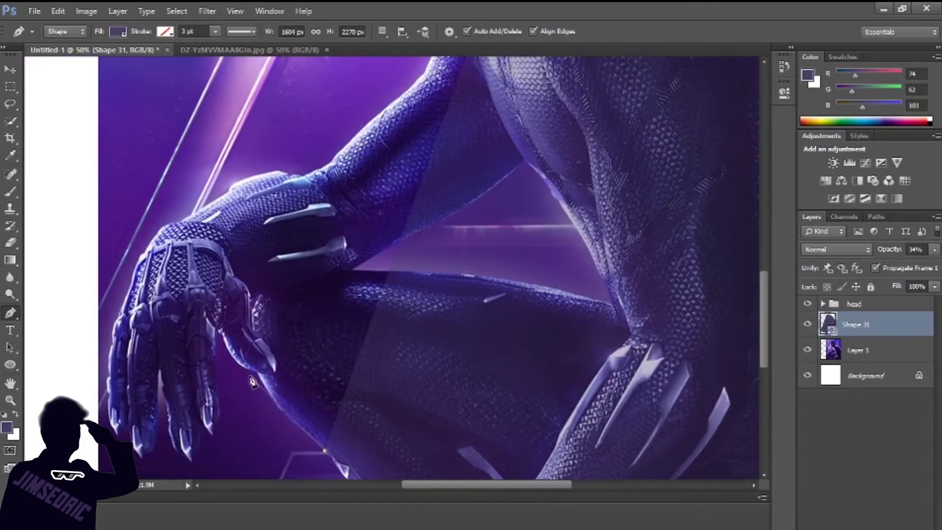
left_click(253, 304)
left_click(274, 271)
left_click(346, 267)
left_click_drag(444, 274, 461, 274)
left_click(613, 304)
left_click(546, 184)
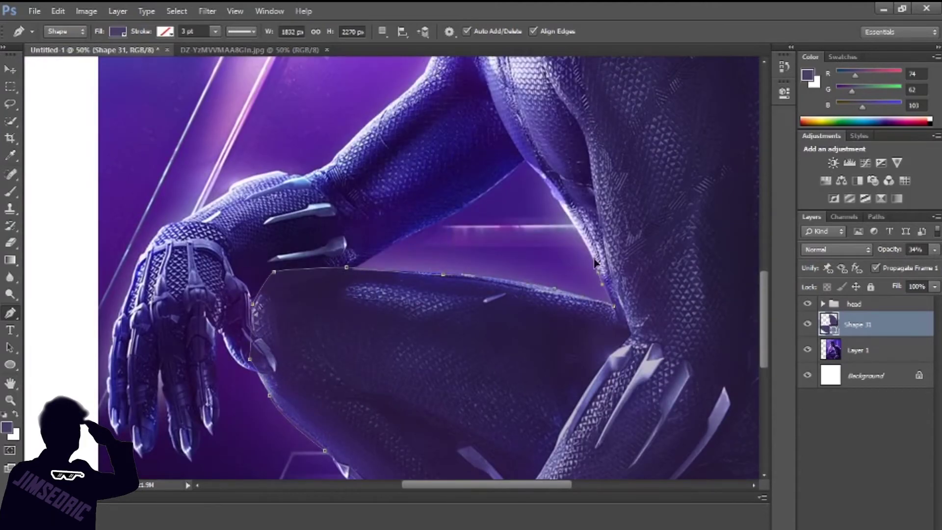
scroll(540, 206, "up", 1)
Trace the forearm's underside down toward the hand.
left_click(525, 226)
left_click(490, 253)
left_click(443, 287)
left_click(377, 320)
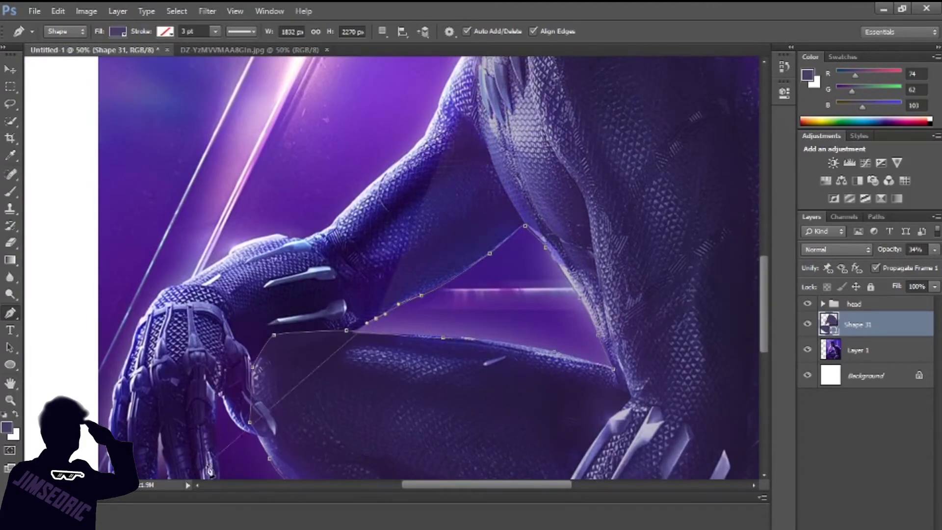
scroll(311, 389, "down", 1)
left_click(274, 380)
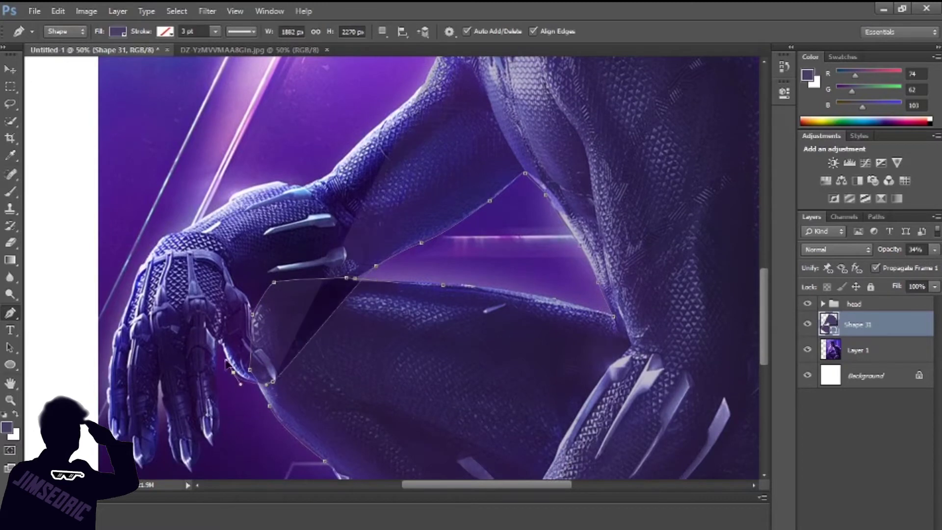
left_click(216, 337)
scroll(220, 354, "down", 1)
Trace around the hand's fingers and fingertips and up its left edge.
left_click(214, 330)
left_click(214, 369)
left_click(195, 422)
left_click(170, 387)
left_click(159, 323)
left_click(146, 415)
left_click(118, 394)
left_click(108, 324)
left_click(119, 271)
left_click(139, 211)
Close the outline along the forearm top, restore full opacity, and smooth curves near hand and knee.
scroll(162, 206, "up", 1)
left_click(163, 236)
scroll(221, 206, "up", 1)
left_click(285, 235)
scroll(303, 283, "down", 2)
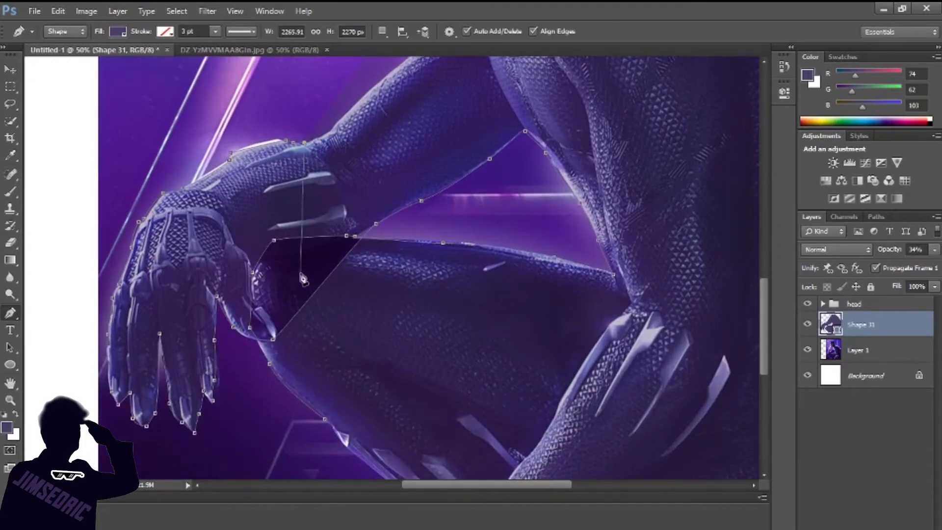
scroll(339, 256, "up", 2)
scroll(393, 206, "up", 2)
scroll(491, 157, "up", 2)
scroll(550, 132, "up", 2)
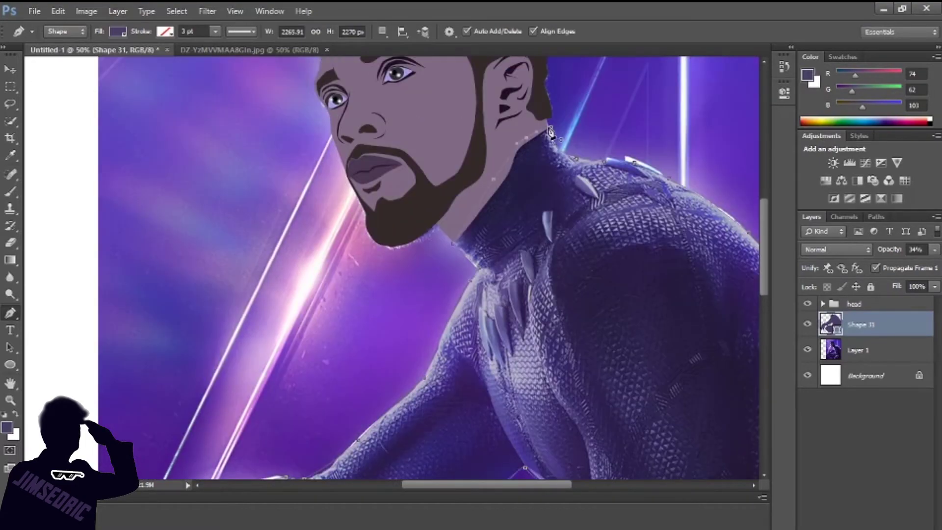
scroll(521, 221, "down", 8)
key("ctrl+minus")
scroll(565, 344, "down", 4)
key("0")
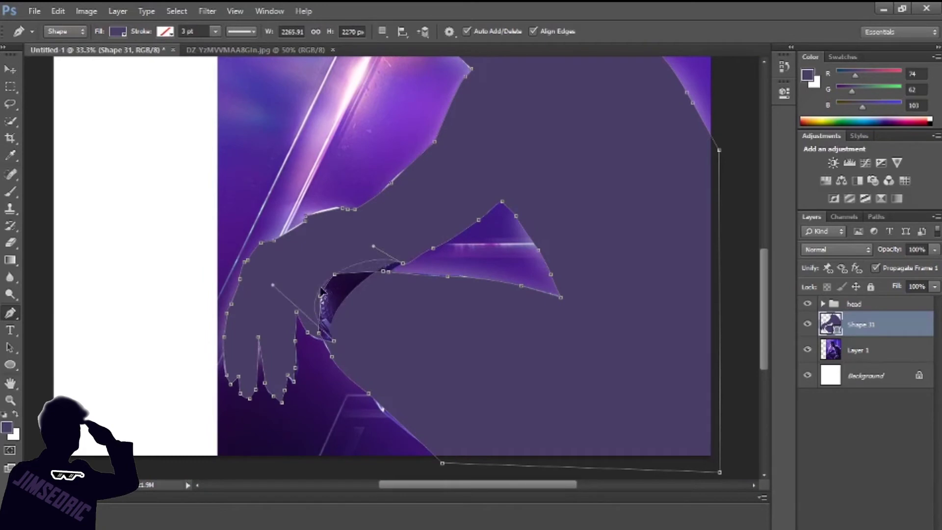
left_click_drag(321, 292, 331, 286)
left_click_drag(323, 328, 340, 282)
Give Shape 31 a darker grey-purple fill and hide it.
scroll(319, 313, "up", 5)
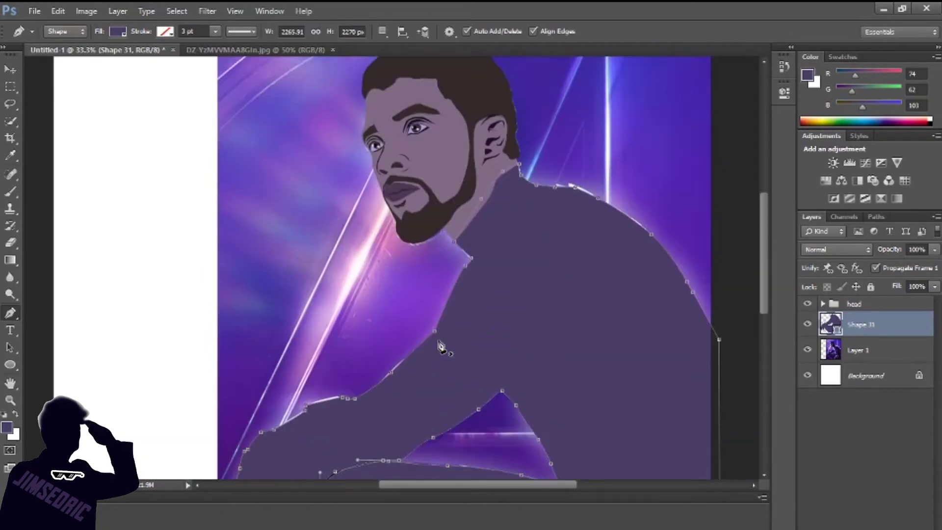
left_click(118, 31)
left_click(56, 94)
left_click(180, 57)
left_click(604, 141)
key("Return")
left_click(808, 323)
Add a new layer, zoom in on the neck, and start tracing a shoulder claw.
key("ctrl+shift+alt+n")
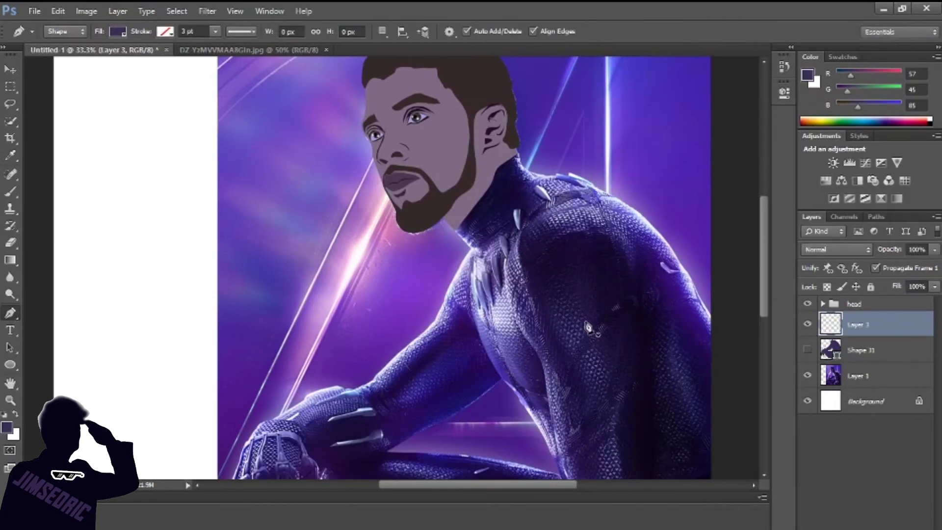
key("ctrl+plus")
key("ctrl+plus")
scroll(650, 230, "up", 3)
left_click_drag(650, 230, 663, 237)
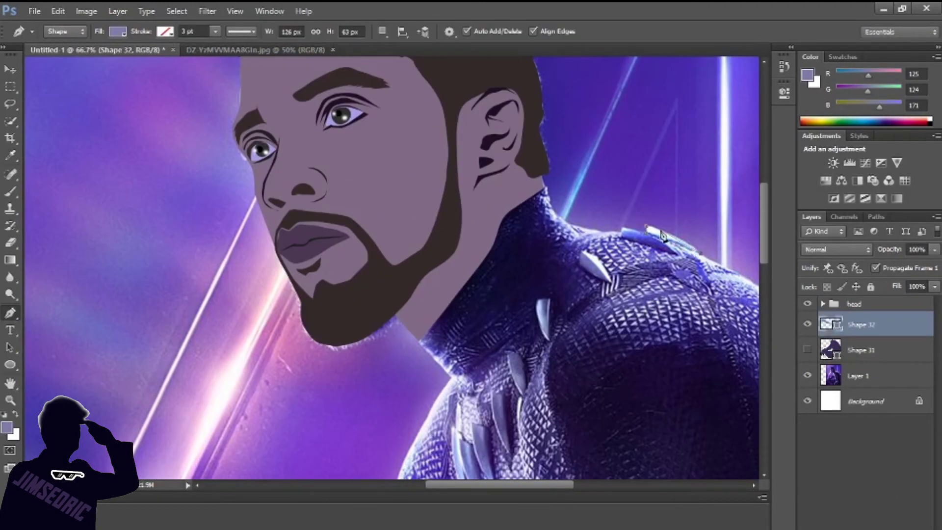
Trace pale lavender claw shapes on the shoulder.
left_click(595, 278)
left_click(582, 257)
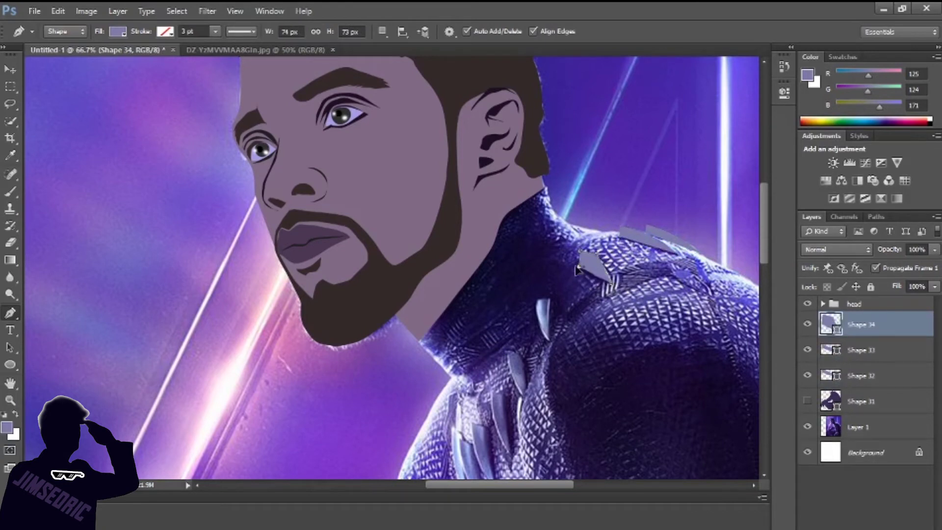
scroll(578, 269, "down", 1)
left_click(537, 277)
left_click(551, 278)
scroll(538, 282, "down", 2)
Trace the first lavender claws along the neckline.
left_click(520, 319)
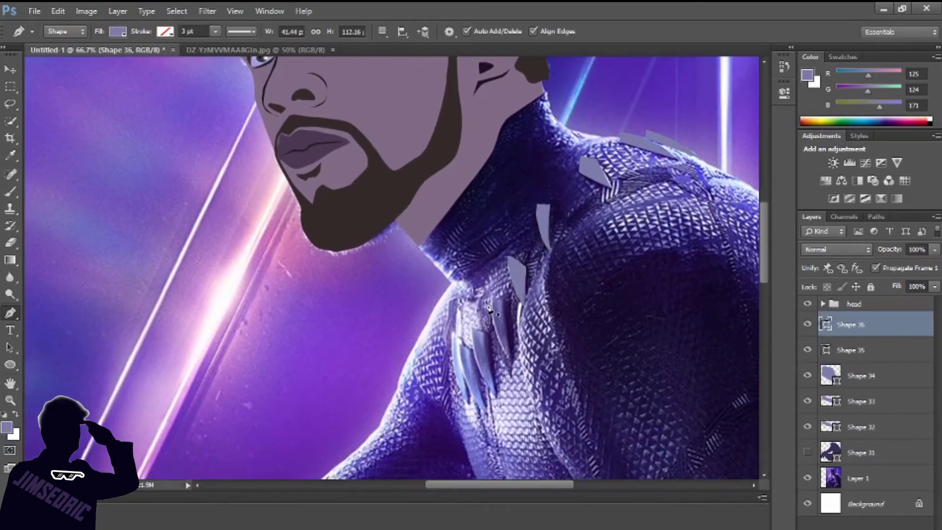
scroll(510, 334, "down", 2)
left_click(502, 346)
left_click(493, 390)
scroll(486, 387, "down", 1)
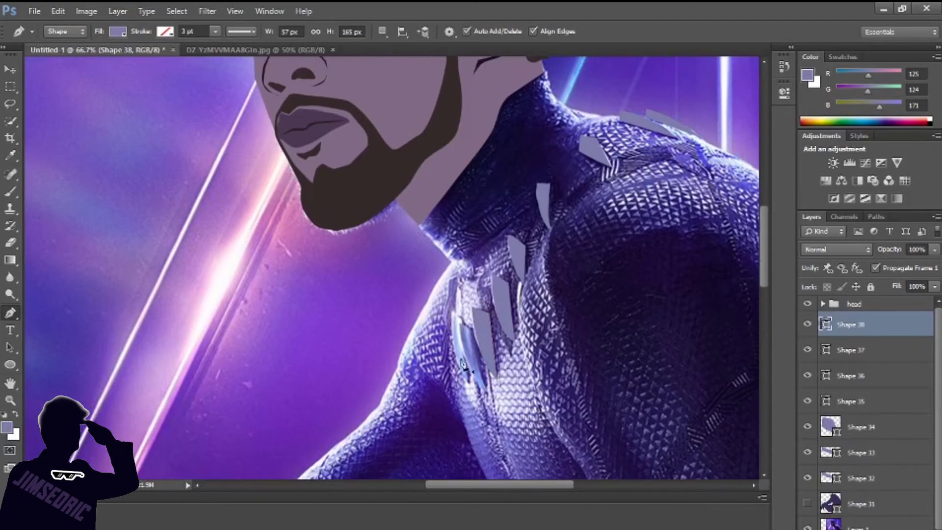
left_click(488, 395)
Add another neckline claw and a lower neckline claw shape.
scroll(462, 338, "up", 2)
left_click(456, 372)
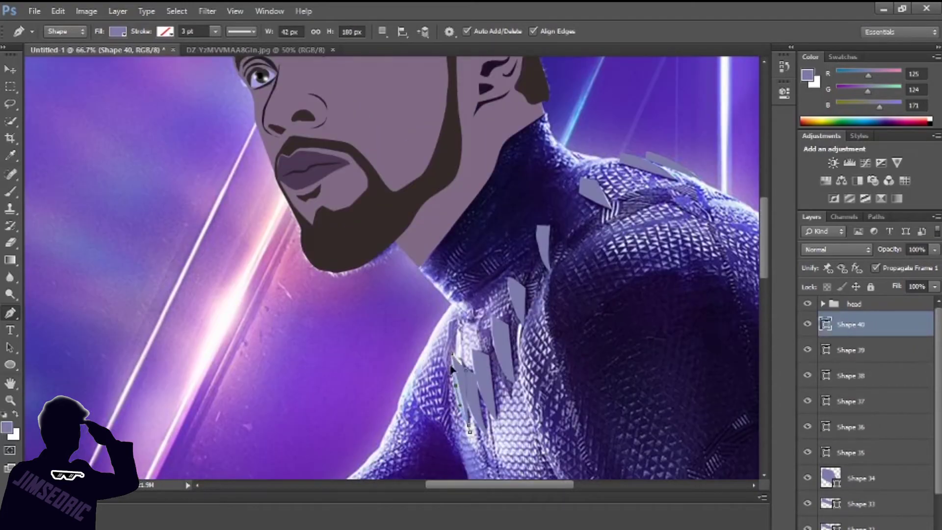
scroll(455, 391, "down", 3)
scroll(455, 391, "up", 3)
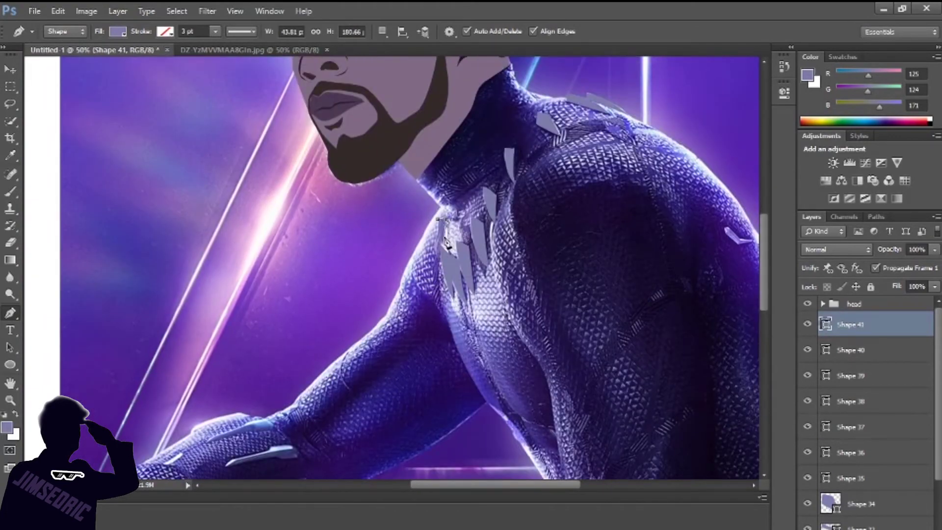
left_click(444, 231)
left_click_drag(471, 485, 496, 490)
scroll(373, 245, "up", 2)
scroll(373, 246, "down", 5)
scroll(373, 245, "down", 3)
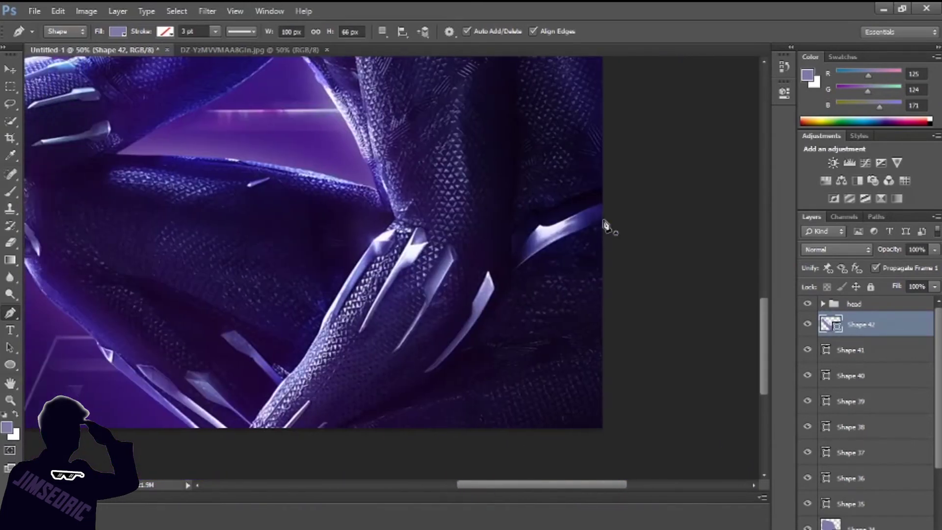
Trace and close the first lavender claw on the knee.
left_click(608, 217)
left_click(508, 272)
left_click(608, 218)
scroll(613, 211, "left", 2)
Trace and fill the remaining claws across the knee.
left_click(535, 272)
left_click(521, 315)
left_click(473, 373)
left_click(455, 353)
scroll(452, 349, "up", 2)
left_click(441, 343)
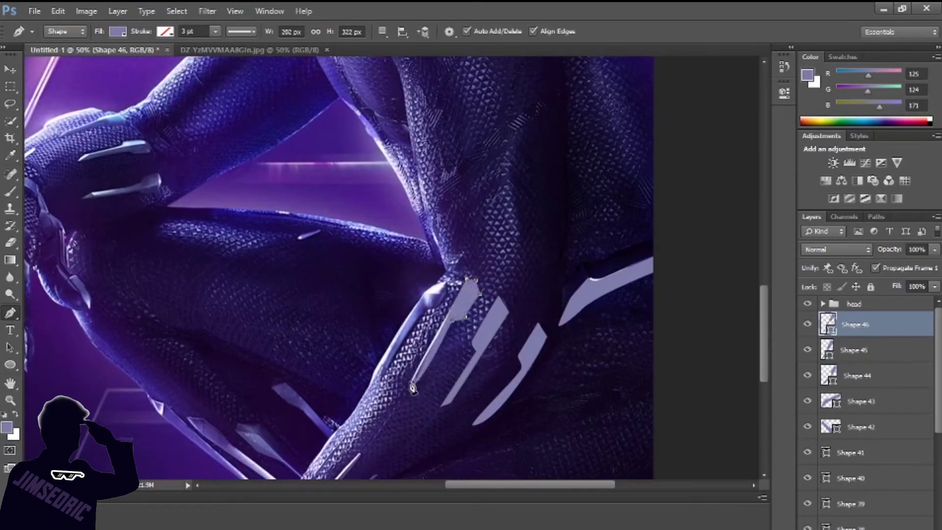
scroll(432, 363, "up", 2)
left_click(428, 365)
left_click(383, 437)
scroll(383, 417, "down", 2)
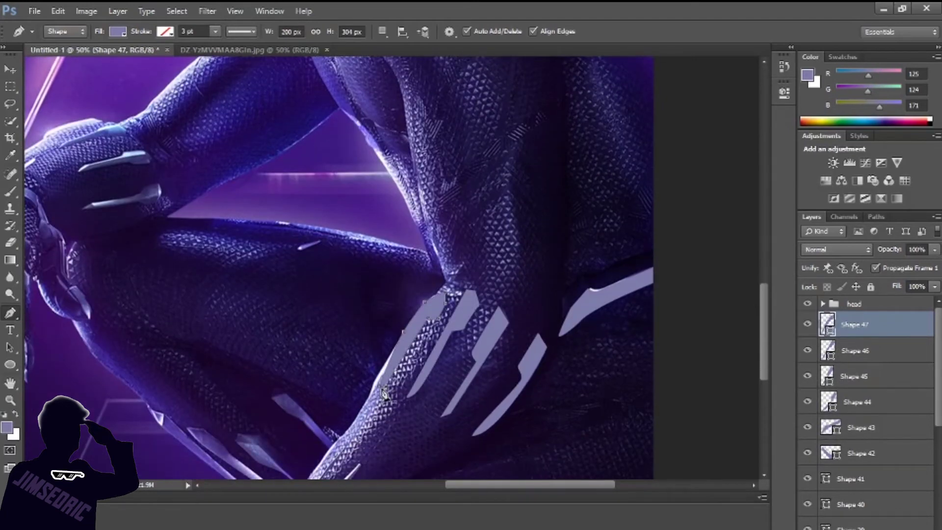
scroll(380, 392, "down", 2)
Trace lavender claw shapes just below the knee.
left_click(366, 339)
left_click(401, 284)
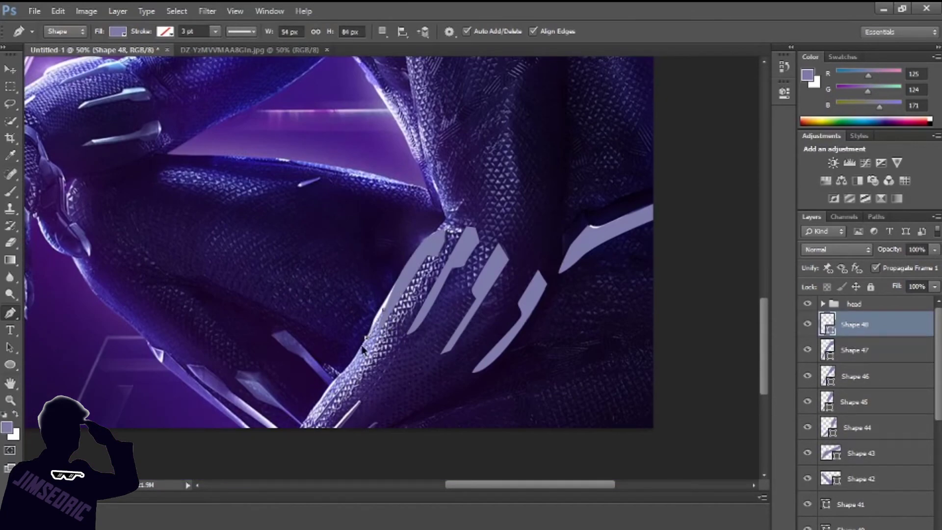
scroll(363, 350, "down", 2)
left_click(378, 334)
left_click_drag(505, 485, 457, 488)
left_click(463, 291)
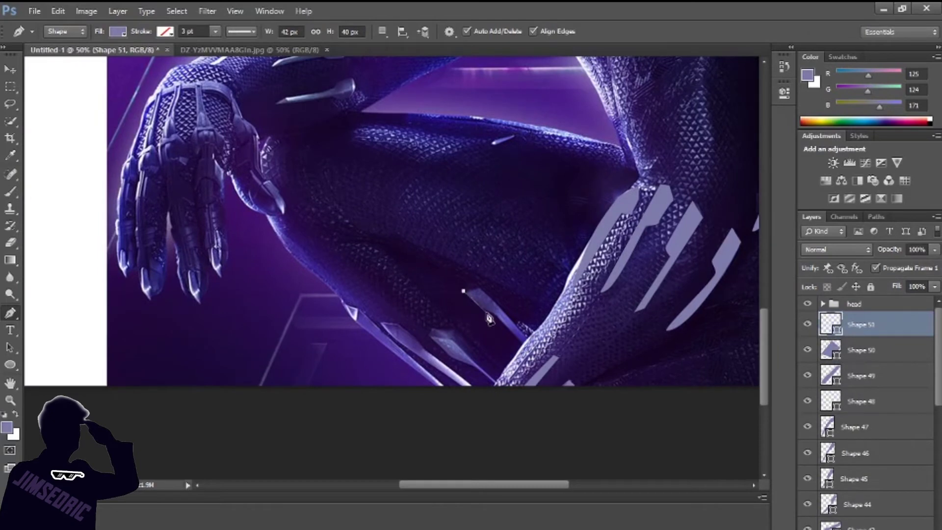
scroll(480, 293, "down", 1)
Add small claws near the leg's lower edge and finish the below-knee claw.
left_click(490, 344)
left_click(442, 314)
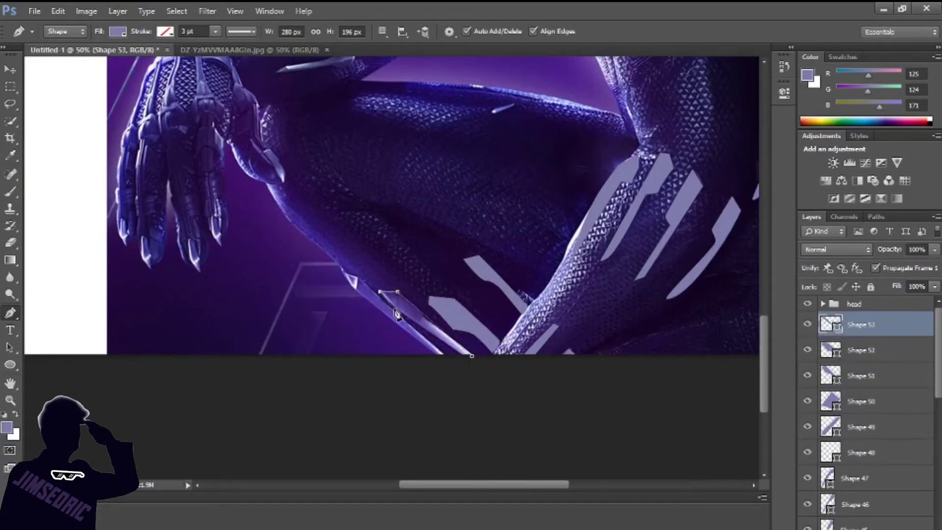
left_click(360, 282)
left_click(444, 354)
scroll(445, 357, "up", 3)
Begin outlining a lavender plate on the forearm.
left_click(276, 283)
left_click(287, 273)
left_click(329, 269)
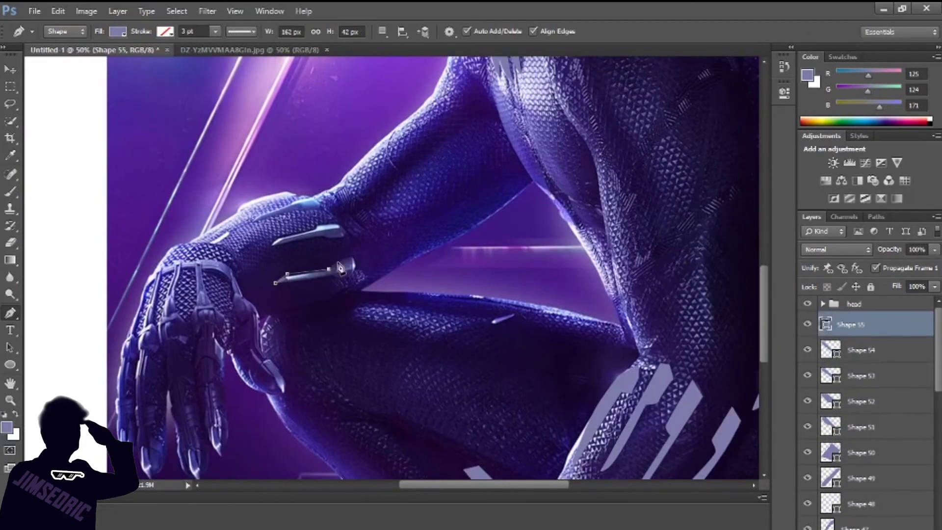
Close the forearm plate and trace the upper forearm plate.
left_click(276, 284)
left_click(275, 244)
left_click(321, 239)
left_click(334, 239)
left_click(277, 248)
scroll(276, 248, "up", 3)
Add another forearm plate and start a plate near the wrist.
left_click(306, 313)
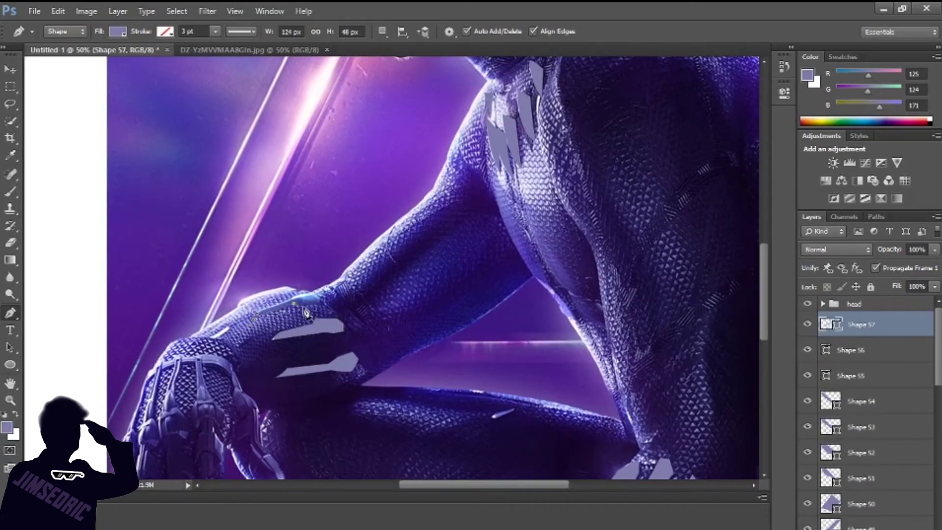
left_click(254, 318)
scroll(314, 343, "up", 2)
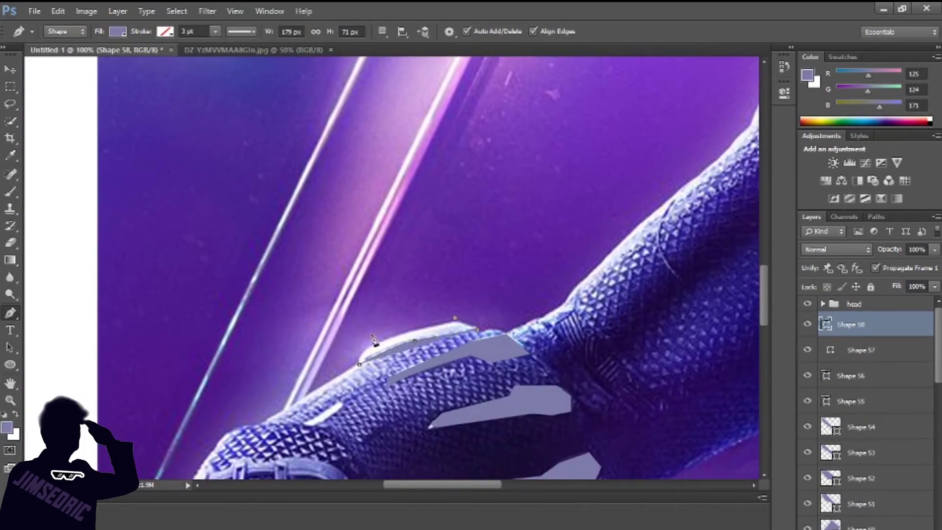
left_click(373, 380)
scroll(373, 380, "up", 3)
Trace an armour plate on the back of the hand.
left_click(273, 233)
left_click(265, 344)
left_click(273, 371)
left_click(282, 361)
left_click(309, 324)
Outline the glove's finger plates.
left_click(339, 264)
left_click(352, 295)
scroll(352, 295, "down", 2)
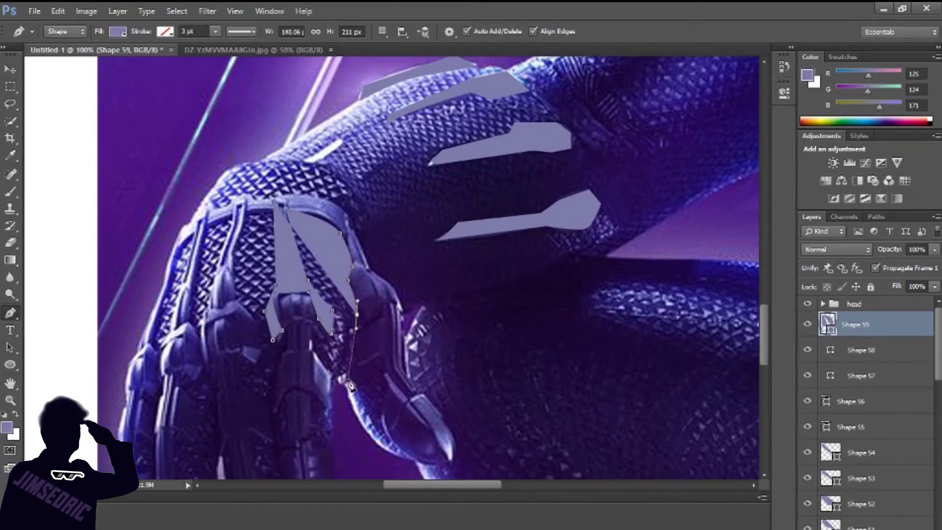
left_click(382, 332)
left_click(388, 380)
left_click(407, 430)
Extend the hand armour outline up the hand's right side.
left_click(451, 445)
left_click(444, 400)
left_click(421, 371)
left_click(403, 326)
left_click(371, 247)
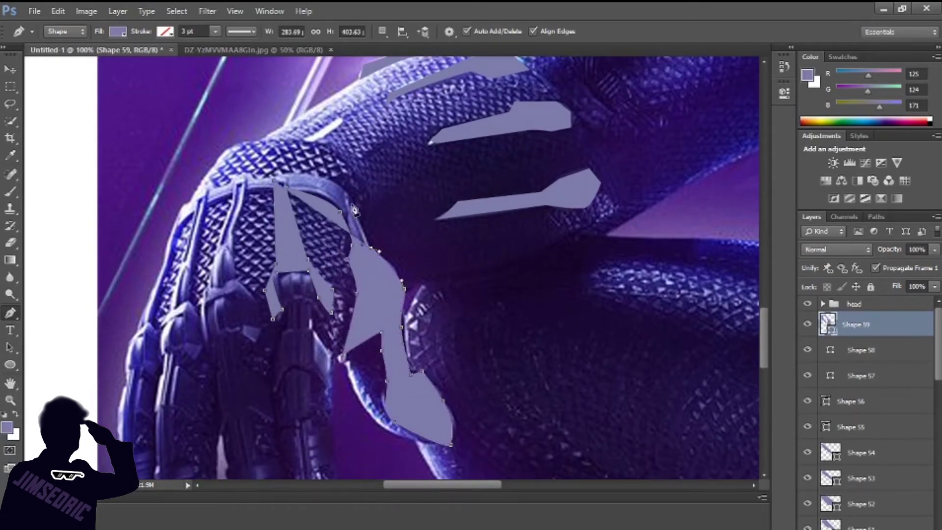
left_click(349, 192)
scroll(210, 198, "down", 2)
Continue the hand armour down the arm's left side and around the fingers.
left_click(172, 157)
left_click(140, 251)
left_click(126, 314)
left_click(171, 255)
left_click(203, 290)
left_click(230, 232)
left_click(262, 275)
left_click(212, 210)
left_click(202, 225)
Trace the inner edge to leave a gap and close the hand armour shape.
left_click(163, 218)
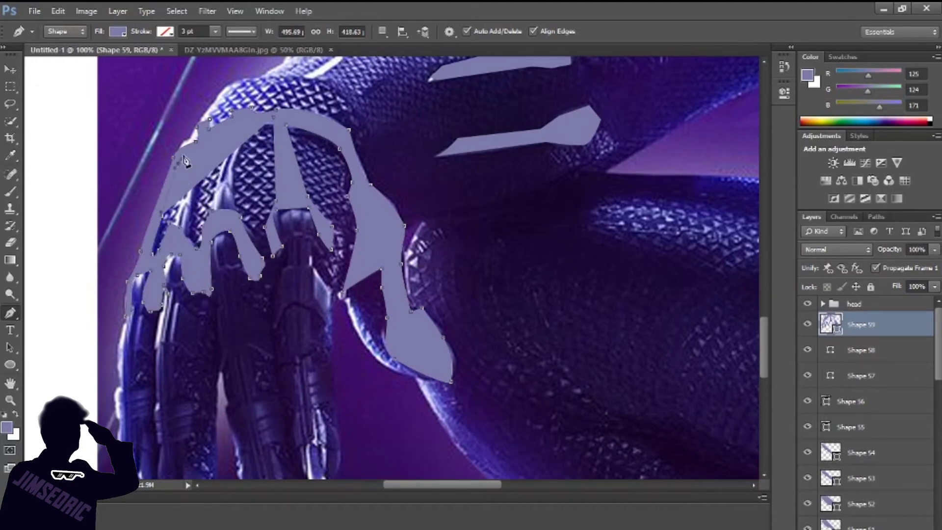
left_click(206, 145)
left_click(234, 134)
left_click(214, 206)
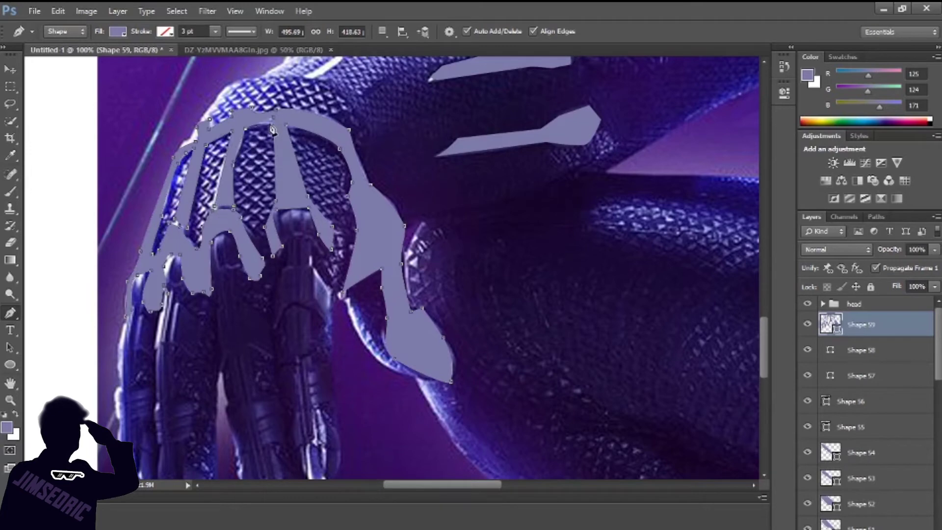
left_click(273, 129)
scroll(273, 220, "down", 3)
scroll(272, 221, "down", 2)
Trace light claw tips on the fingertips.
left_click(316, 337)
left_click(327, 396)
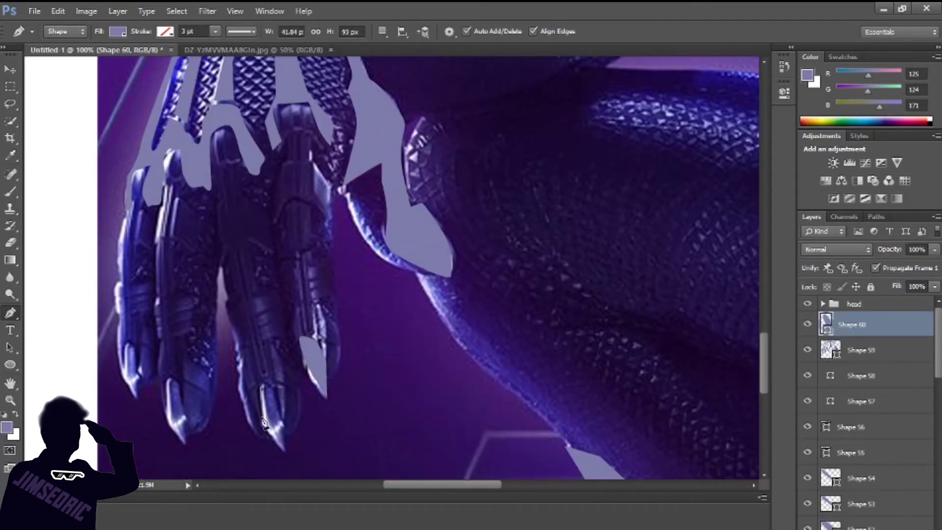
left_click(264, 394)
left_click(284, 451)
left_click(294, 386)
scroll(220, 392, "down", 1)
left_click(169, 358)
left_click(168, 360)
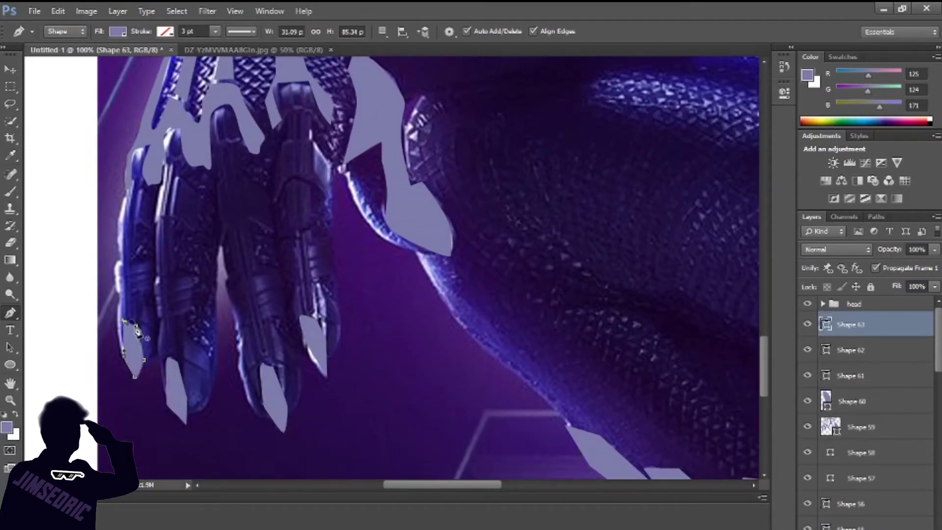
scroll(221, 294, "up", 5)
scroll(343, 294, "left", 5)
Trace a light band across the knuckles.
left_click(447, 414)
left_click(403, 324)
left_click(453, 314)
left_click(510, 283)
left_click(459, 221)
left_click(403, 261)
left_click(346, 255)
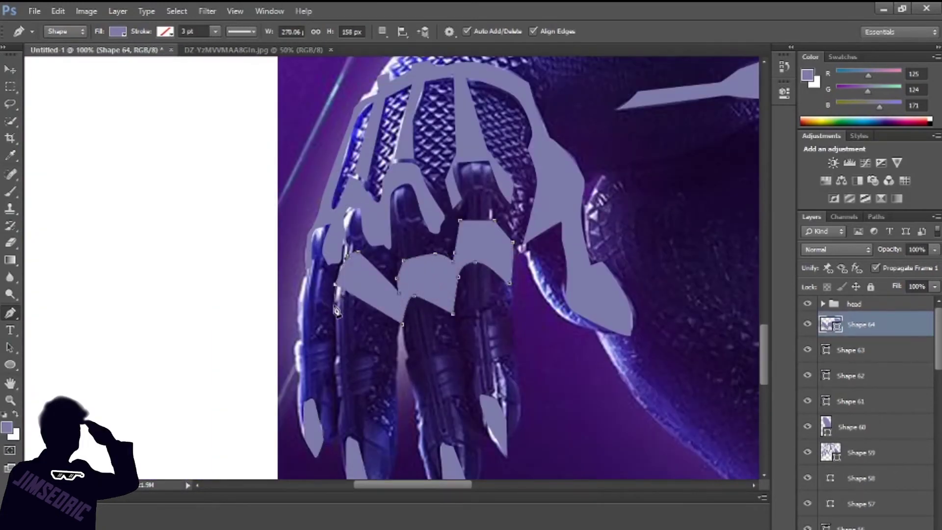
Add a left lobe, close the knuckle plate, and set its fill to 64%.
left_click(299, 273)
left_click(297, 302)
left_click(336, 296)
left_click(403, 324)
left_click_drag(897, 286, 879, 287)
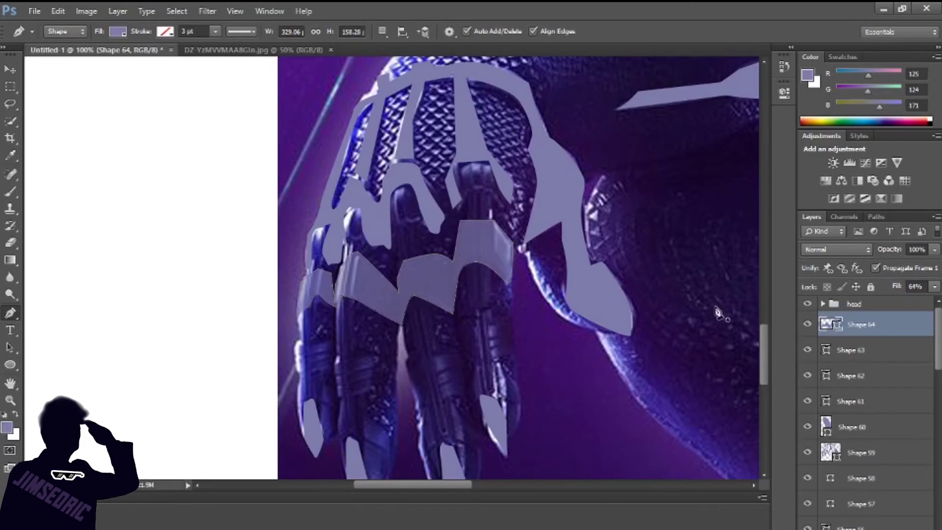
Zoom out to view the whole portrait and add an empty Layer 3.
scroll(540, 294, "right", 5)
scroll(540, 295, "right", 5)
key("ctrl+minus")
key("ctrl+minus")
key("ctrl+minus")
key("ctrl+shift+alt+n")
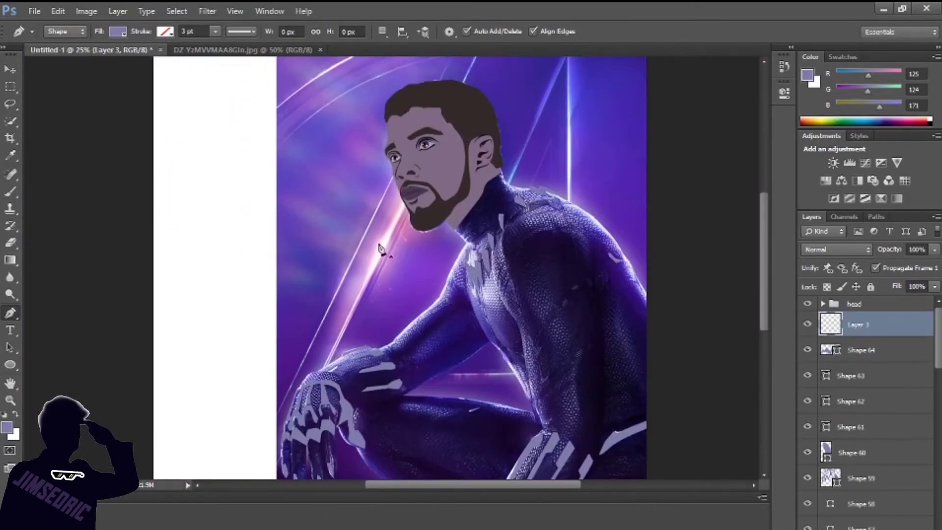
Sample the dark beard colour and draw a dark seam shape down the torso.
scroll(864, 392, "down", 5)
key("i")
scroll(490, 440, "up", 3)
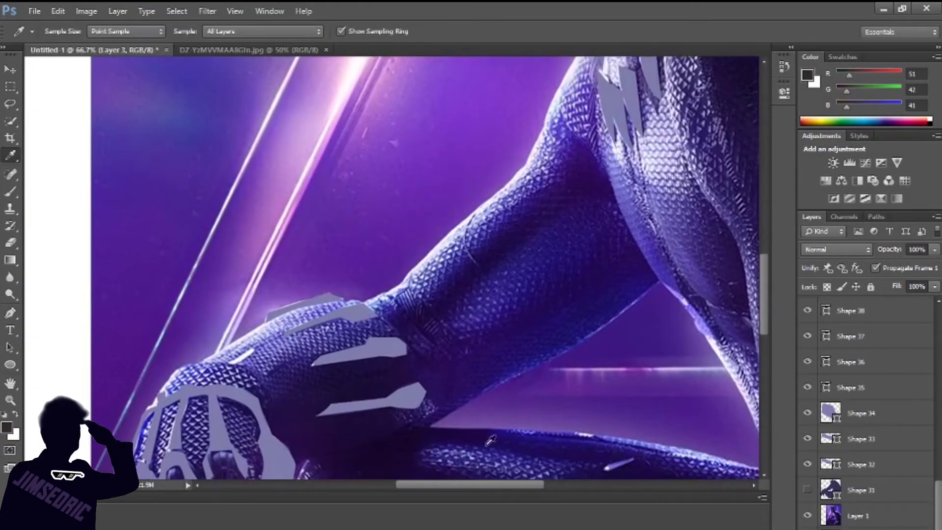
scroll(491, 440, "down", 2)
key("p")
left_click(555, 177)
scroll(588, 294, "down", 3)
left_click(620, 283)
left_click(647, 361)
left_click(617, 382)
scroll(595, 139, "up", 2)
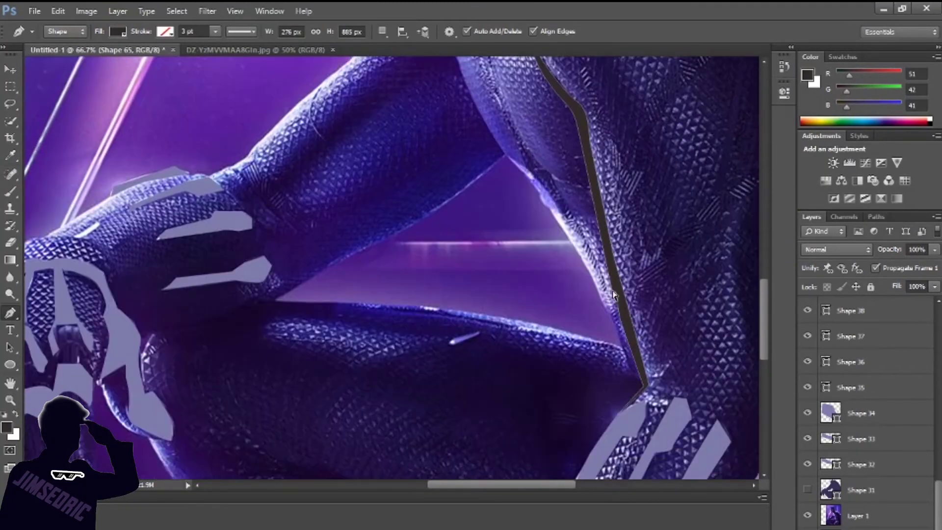
scroll(633, 343, "up", 3)
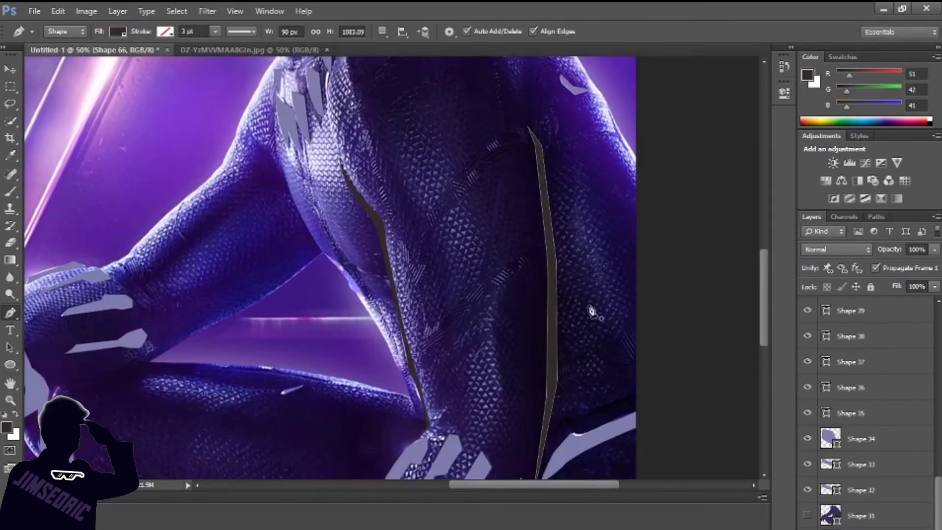
left_click(118, 32)
Select Shape 35 and trace a light accent along the shoulder edge.
left_click(850, 413)
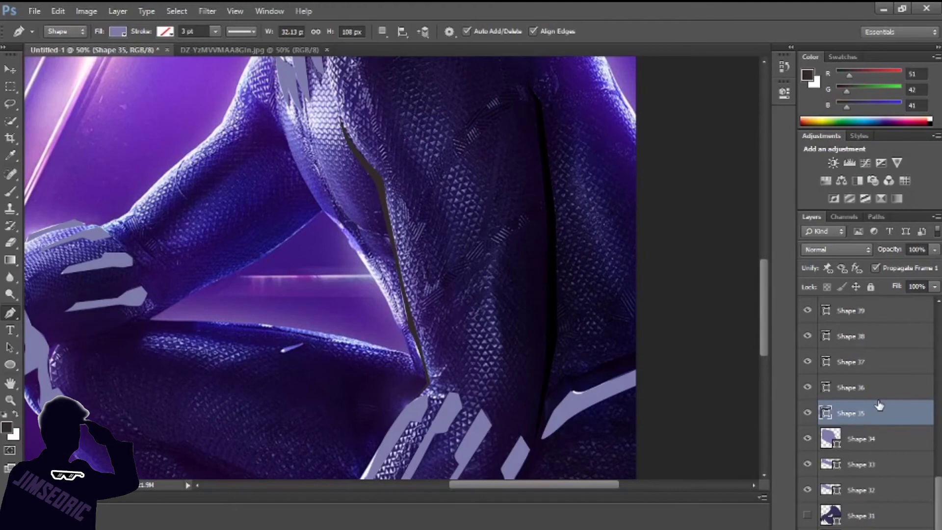
scroll(289, 312, "up", 5)
scroll(289, 311, "down", 3)
left_click(322, 305)
left_click(278, 217)
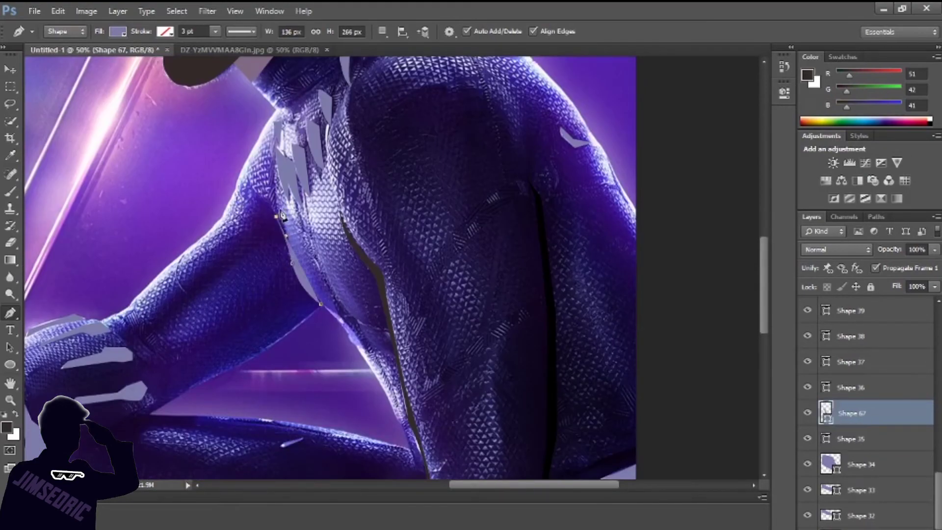
left_click(118, 31)
Trace a dark line along the thigh.
key("ctrl+minus")
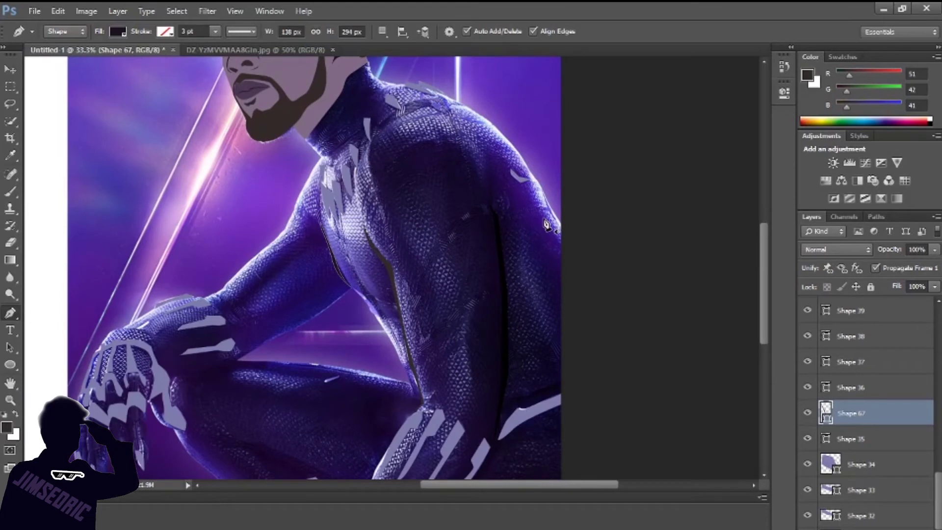
scroll(547, 225, "down", 3)
left_click(215, 348)
left_click(231, 348)
left_click(258, 356)
left_click(283, 366)
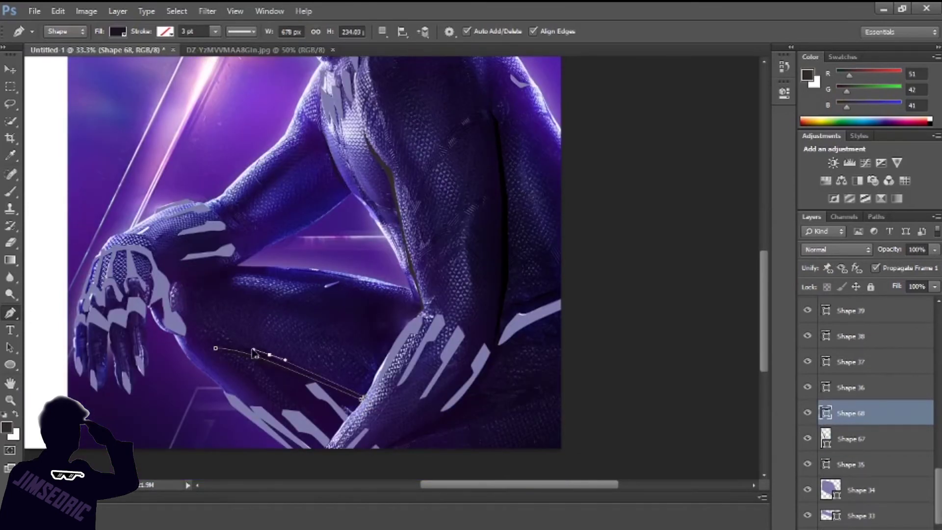
Draw a dark seam down the torso's side and start a line across the leg.
scroll(452, 295, "up", 5)
scroll(451, 294, "right", 2)
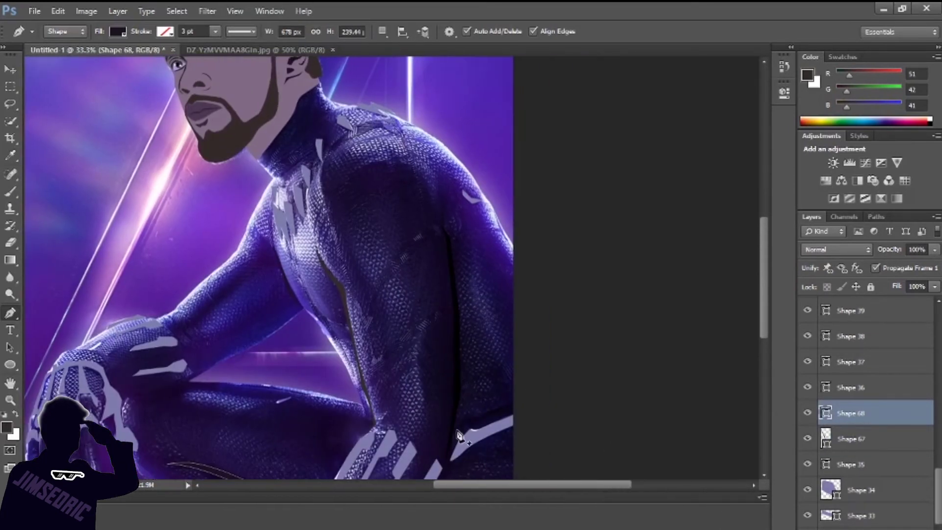
left_click(457, 430)
left_click(477, 419)
left_click(500, 403)
left_click(485, 319)
left_click(512, 399)
scroll(511, 399, "down", 4)
left_click(135, 284)
left_click(151, 281)
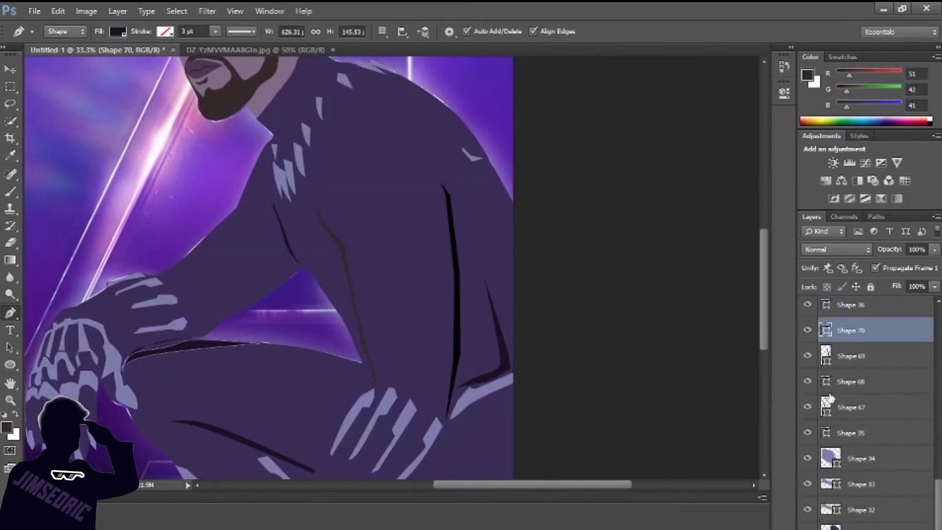
Select Shapes 69, 57, 67 and 37 in the Layers panel.
scroll(864, 335, "down", 2)
scroll(864, 343, "up", 1)
left_click(859, 401)
scroll(861, 393, "down", 2)
scroll(864, 390, "down", 2)
scroll(865, 388, "down", 2)
left_click(866, 387)
scroll(866, 386, "down", 5)
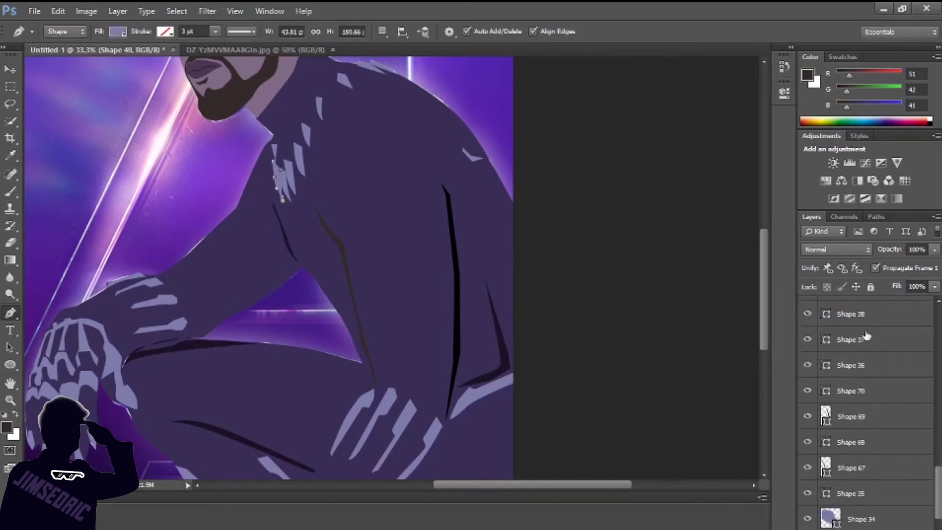
left_click(868, 362)
scroll(864, 347, "up", 1)
left_click(866, 347)
Select Shapes 55, 58, 56 and 66 in the Layers panel.
scroll(866, 347, "up", 4)
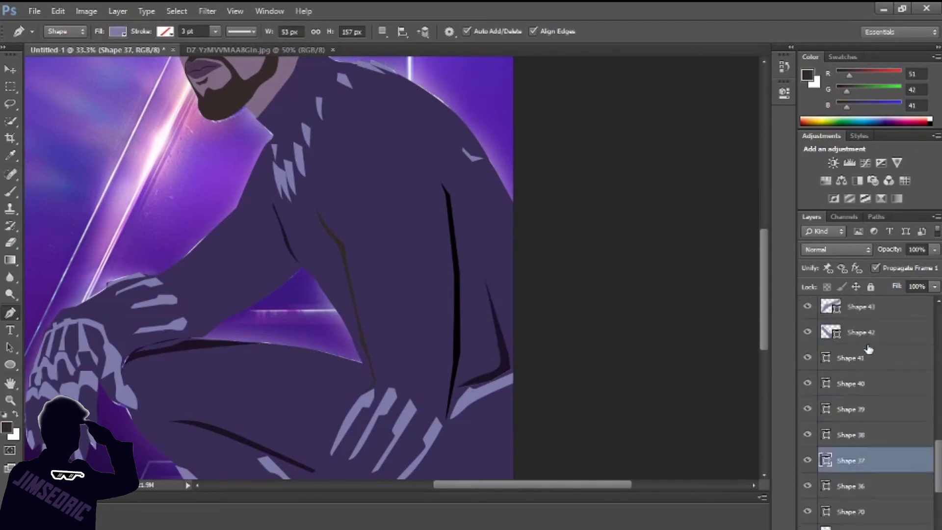
scroll(868, 348, "up", 3)
scroll(869, 348, "up", 2)
scroll(863, 383, "up", 2)
left_click(860, 407)
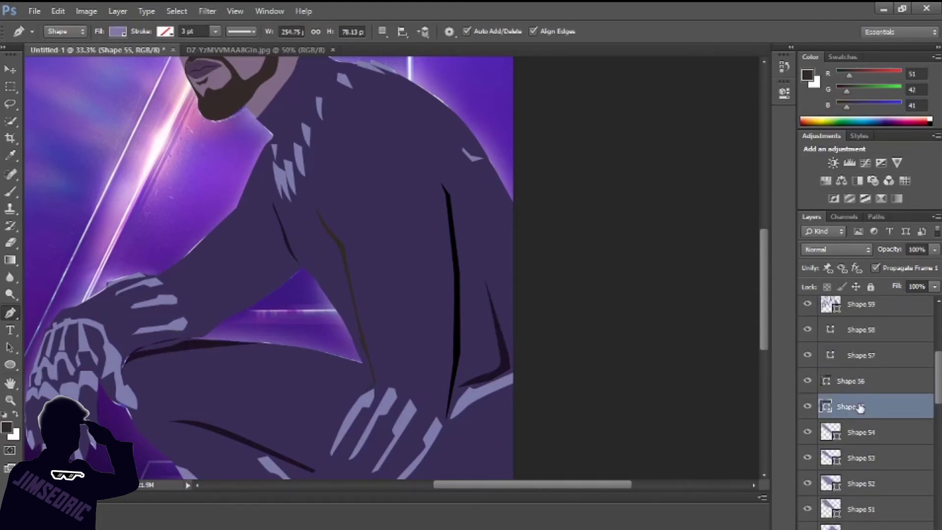
scroll(849, 387, "up", 1)
left_click(829, 360)
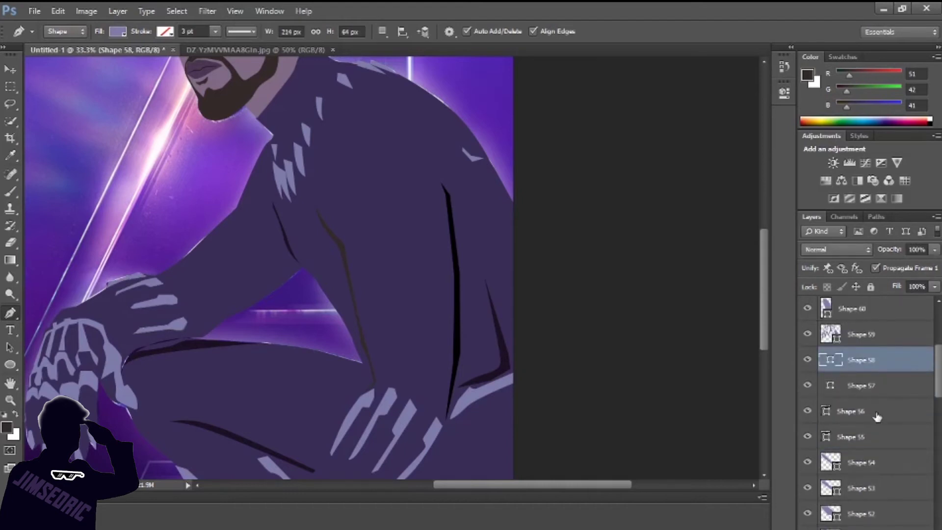
left_click(877, 416)
scroll(877, 393, "up", 3)
left_click(864, 324)
scroll(877, 348, "down", 1)
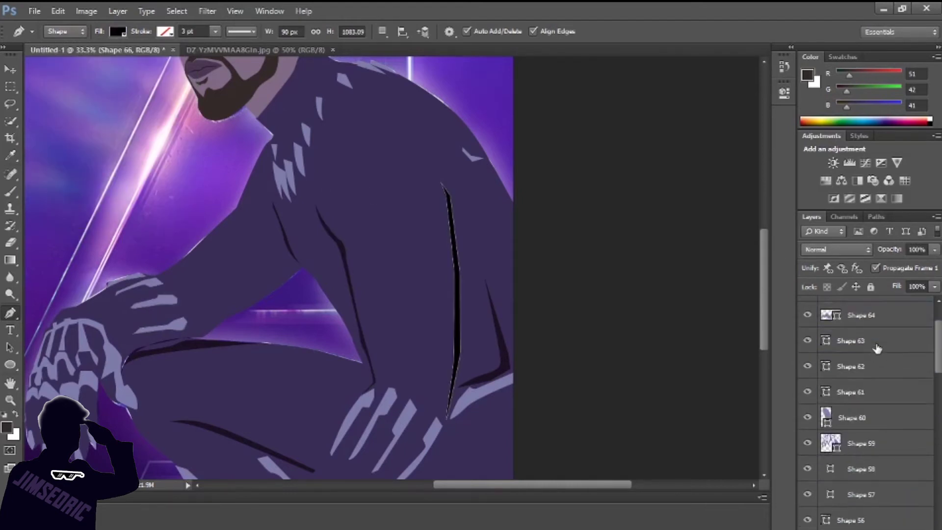
scroll(876, 353, "down", 10)
Hide Shape 31 to compare with the photo, then draw a dark line along the leg's edge.
left_click(807, 490)
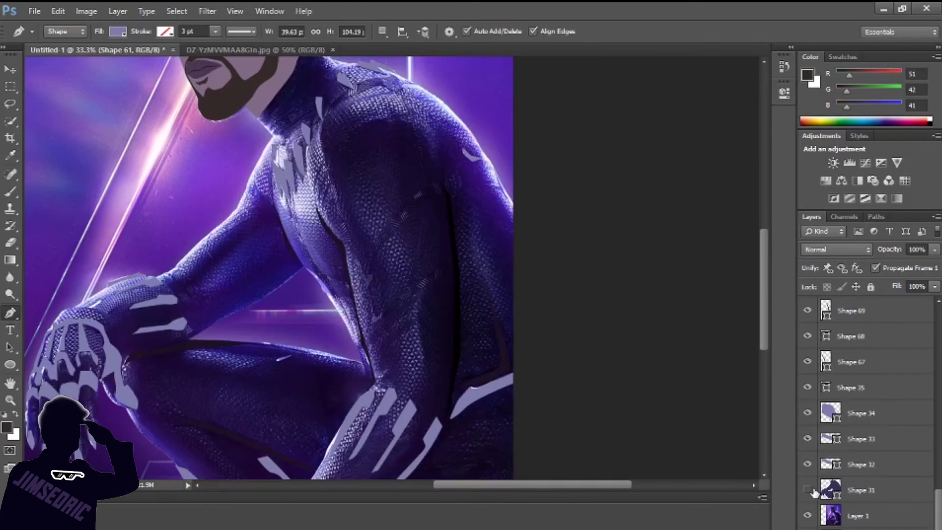
left_click(807, 489)
scroll(305, 405, "down", 1)
left_click(374, 308)
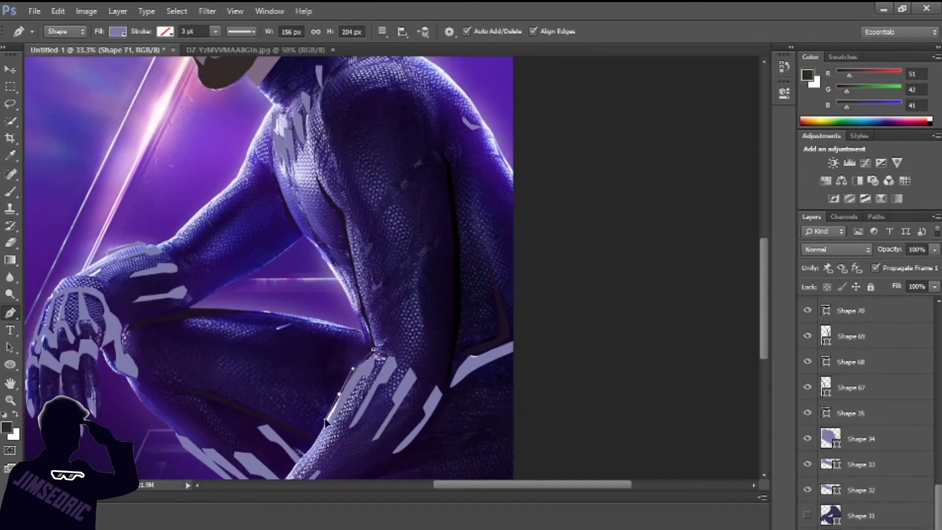
left_click(338, 352)
left_click(308, 405)
left_click(117, 31)
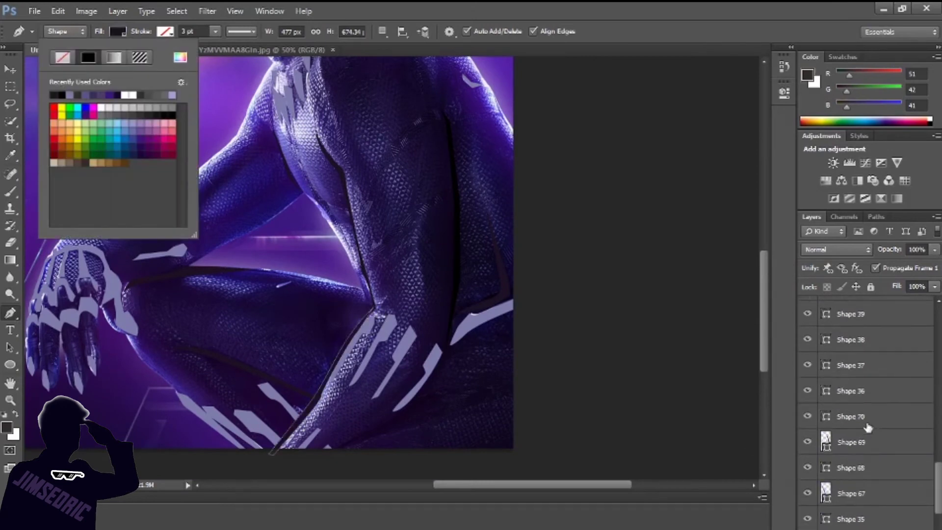
Move Shape 71 between Shapes 48 and 47 and trace another dark line up the leg.
left_click_drag(862, 420, 877, 486)
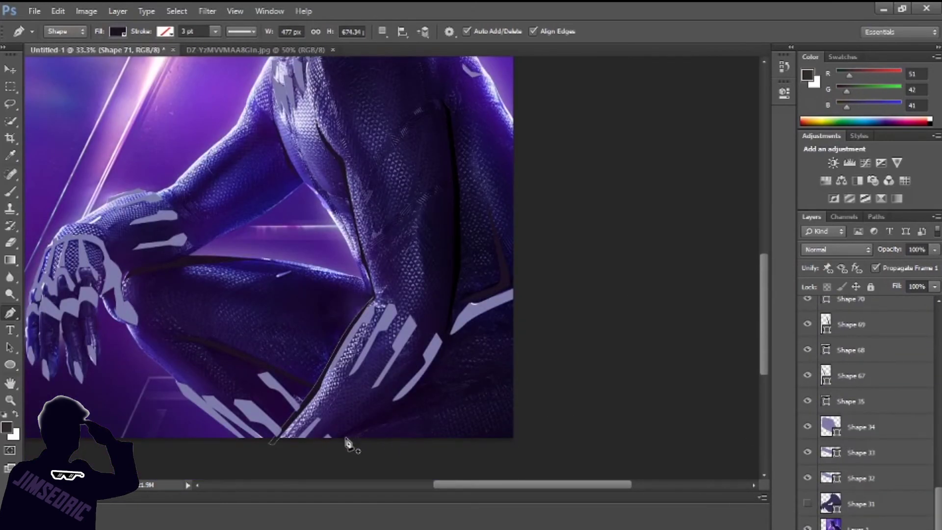
left_click(346, 437)
left_click(396, 406)
left_click(419, 399)
left_click(444, 345)
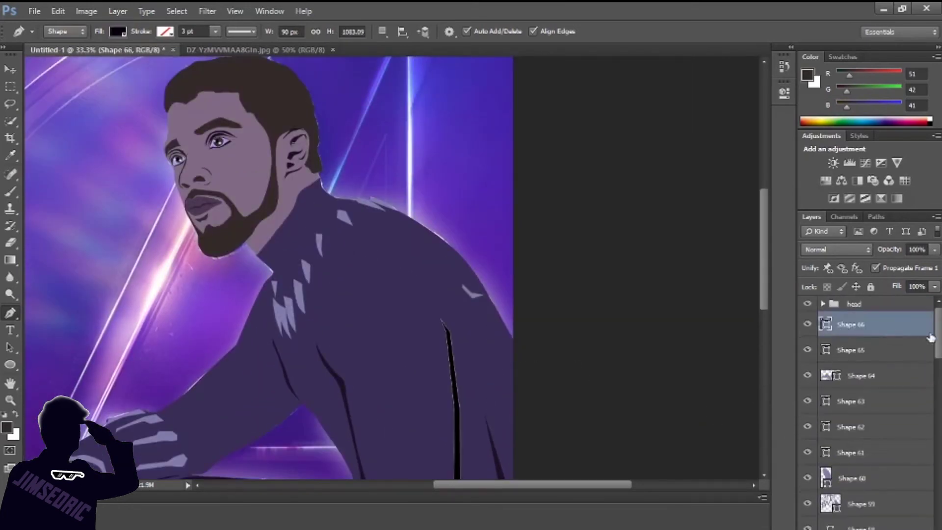
Hide the head and body groups, duplicate the photo layer and desaturate the copy.
left_click(807, 319)
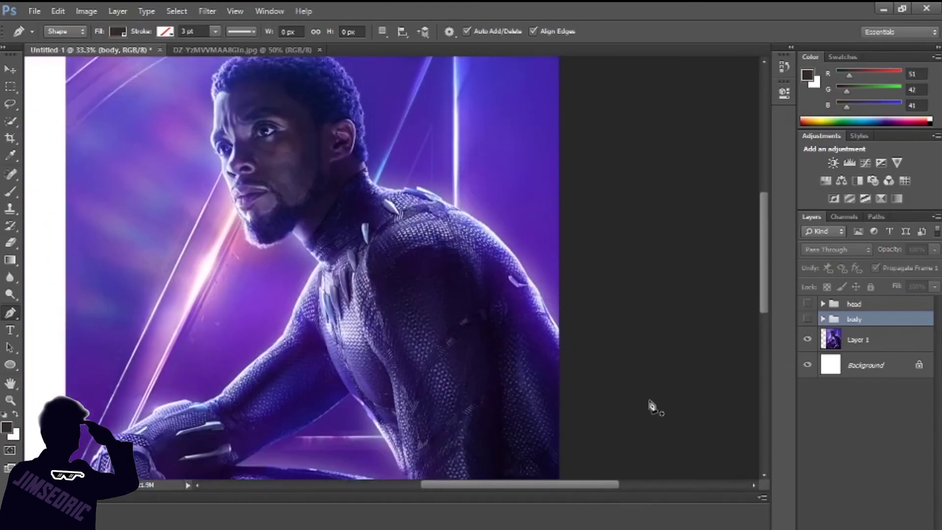
left_click(859, 340)
key("ctrl+j")
left_click(87, 11)
key("shift+ctrl+u")
Erase the grey copy's background, hide the original photo and auto-adjust its tones.
key("ctrl+minus")
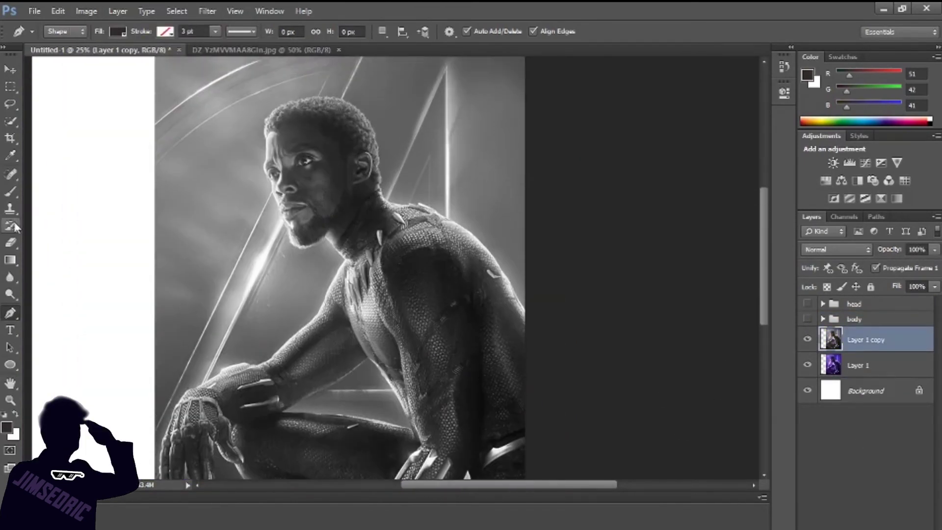
right_click(9, 242)
left_click(74, 265)
left_click(302, 302)
left_click(806, 365)
left_click(86, 11)
left_click(221, 64)
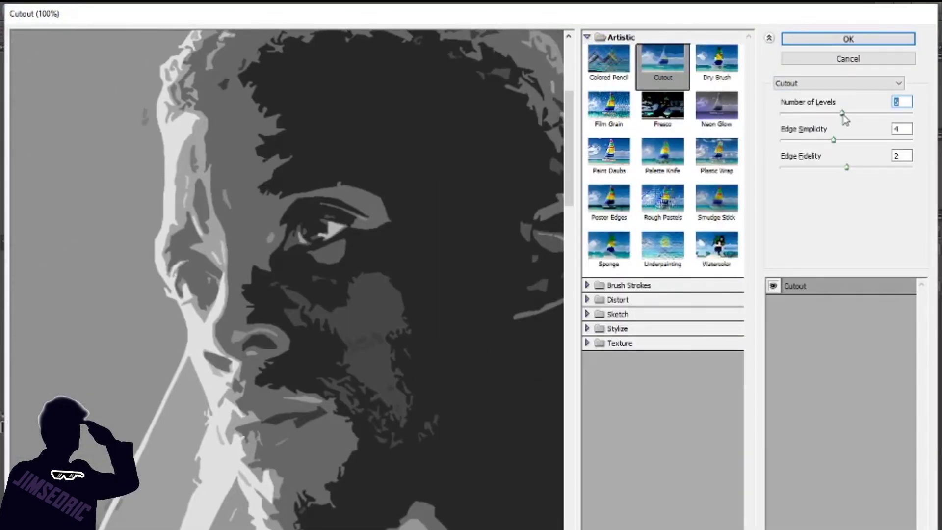
Apply Cutout with 5 levels, edge simplicity 4 and edge fidelity 2.
mouse_move(845, 117)
left_mouse_down()
mouse_move(819, 114)
mouse_move(834, 149)
left_mouse_up()
left_click_drag(834, 149, 844, 142)
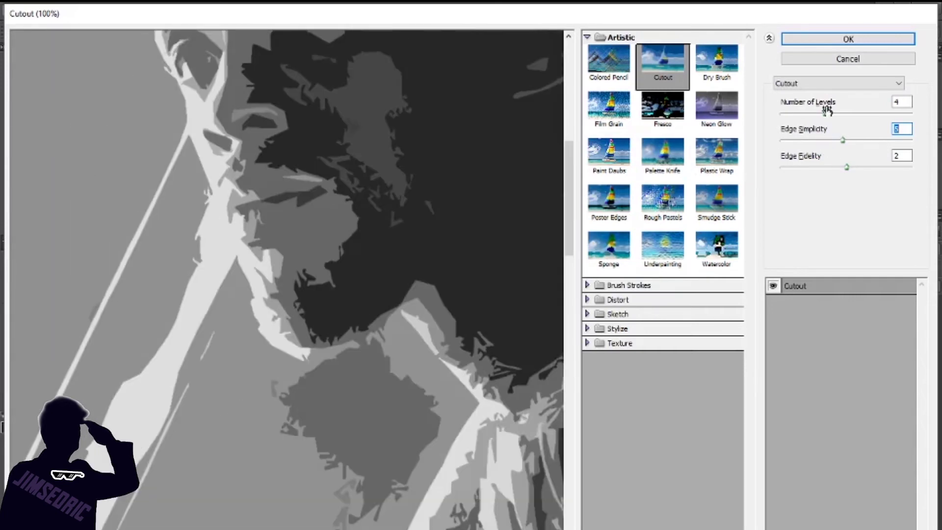
mouse_move(827, 111)
left_mouse_down()
mouse_move(847, 114)
mouse_move(834, 142)
left_mouse_up()
left_click(867, 167)
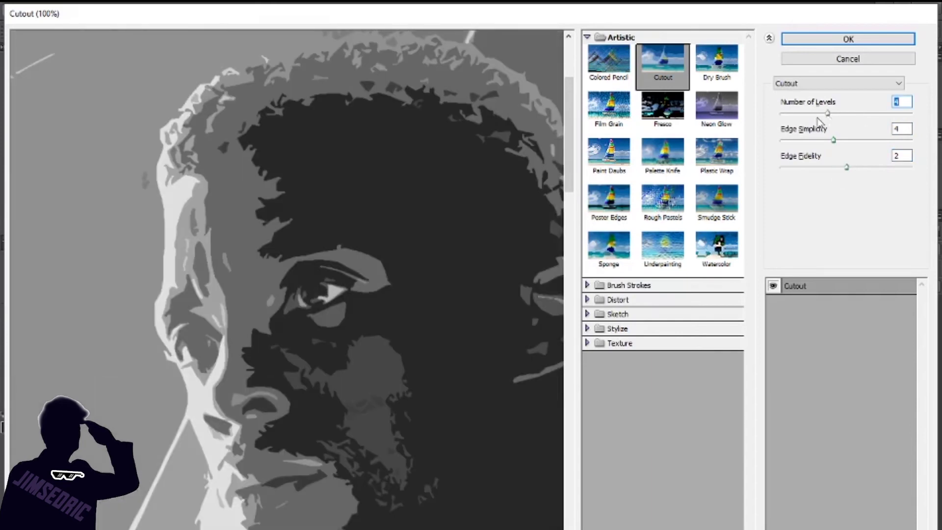
left_click(848, 39)
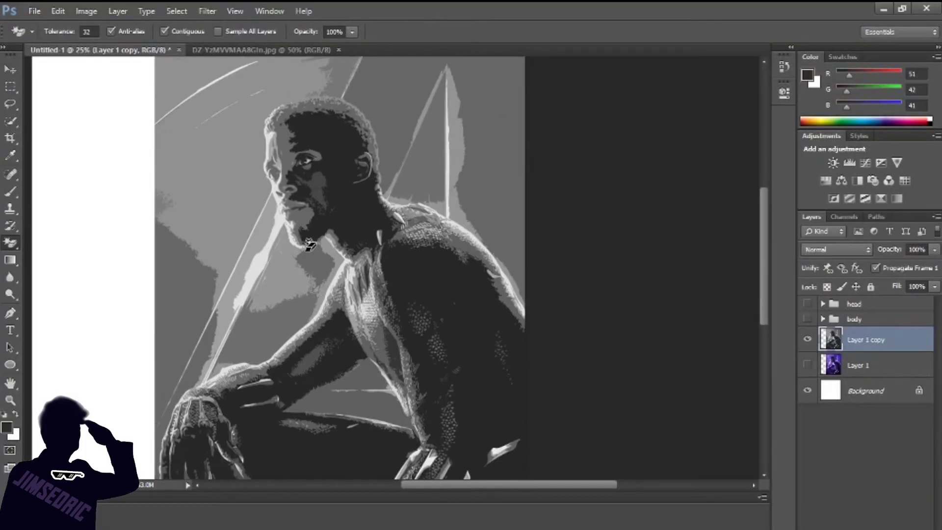
Trace the filtered figure's outline with the Pen tool.
scroll(309, 244, "up", 2)
key("p")
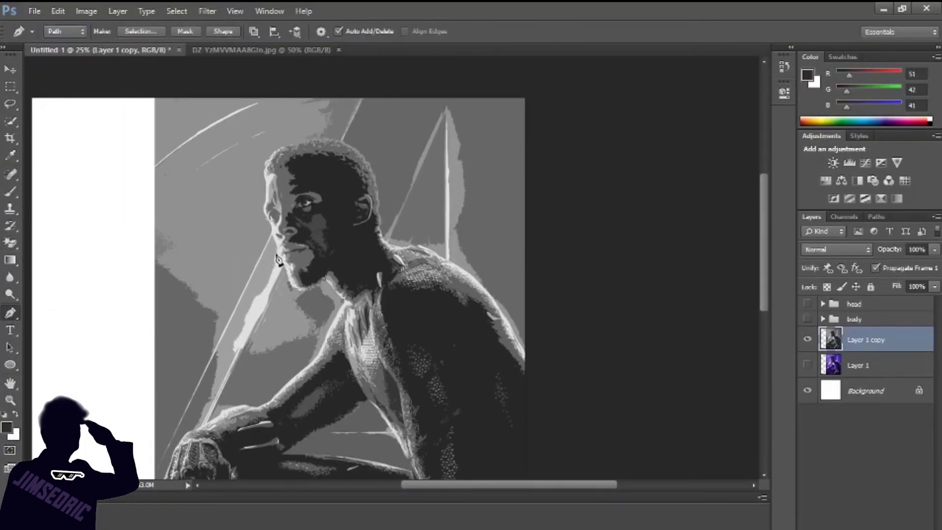
key("ctrl+plus")
key("ctrl+plus")
key("ctrl+plus")
scroll(642, 430, "down", 1)
scroll(642, 431, "down", 2)
scroll(642, 431, "down", 5)
scroll(657, 399, "left", 5)
scroll(485, 366, "up", 1)
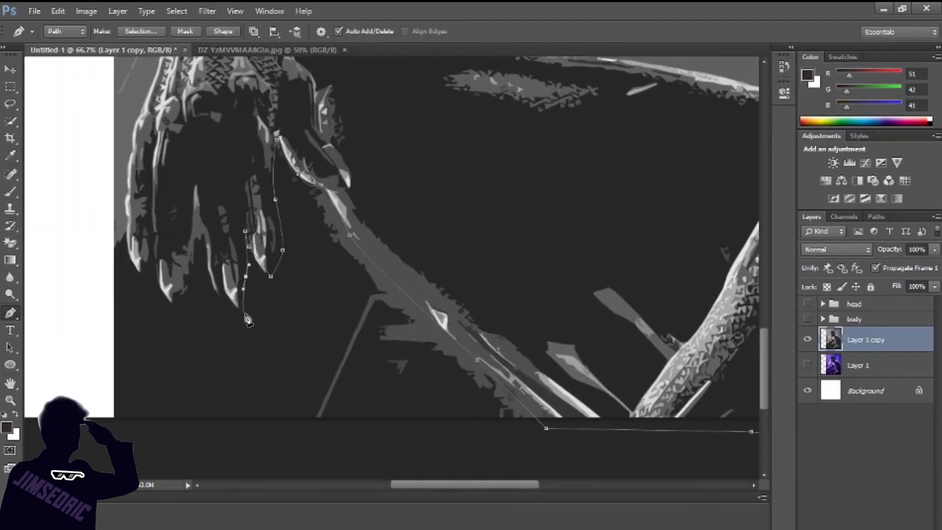
scroll(136, 261, "up", 5)
scroll(295, 255, "up", 1)
scroll(442, 250, "up", 2)
scroll(582, 242, "up", 5)
scroll(618, 182, "up", 5)
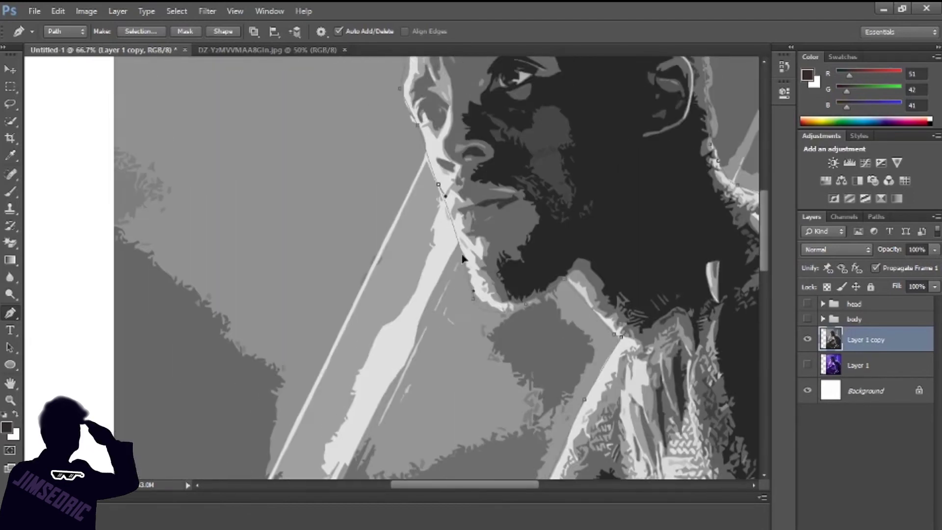
scroll(540, 157, "up", 4)
scroll(466, 132, "up", 1)
Convert the traced path into a selection, invert it and delete the background.
right_click(461, 123)
left_click(511, 201)
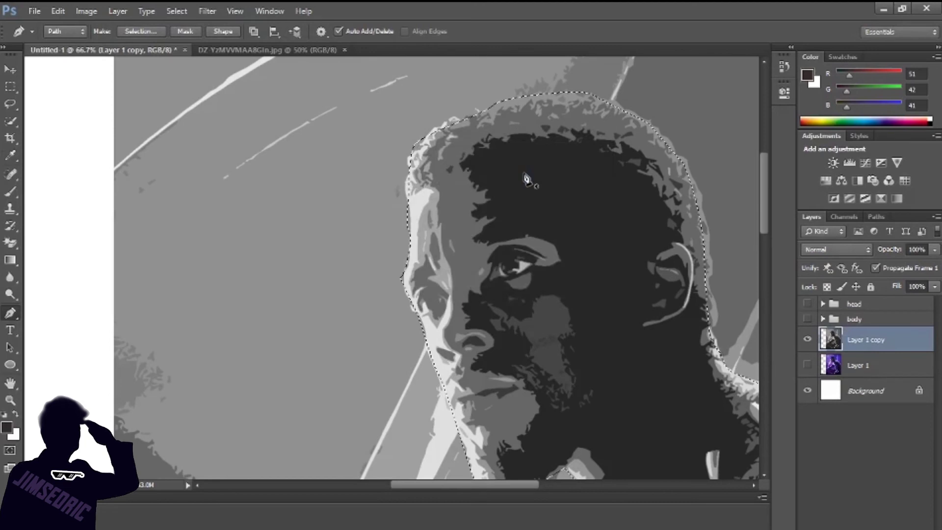
left_click(538, 173)
key("ctrl+minus")
key("ctrl+minus")
key("Delete")
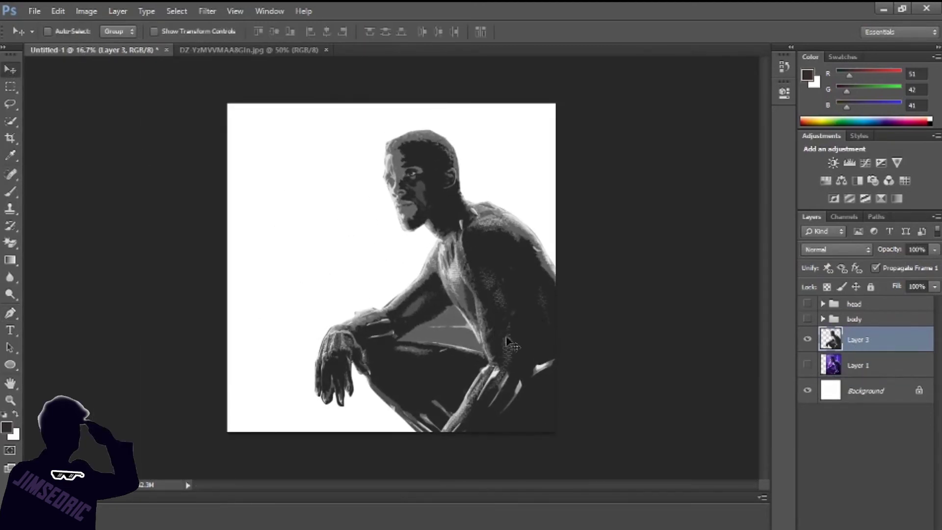
left_click(11, 315)
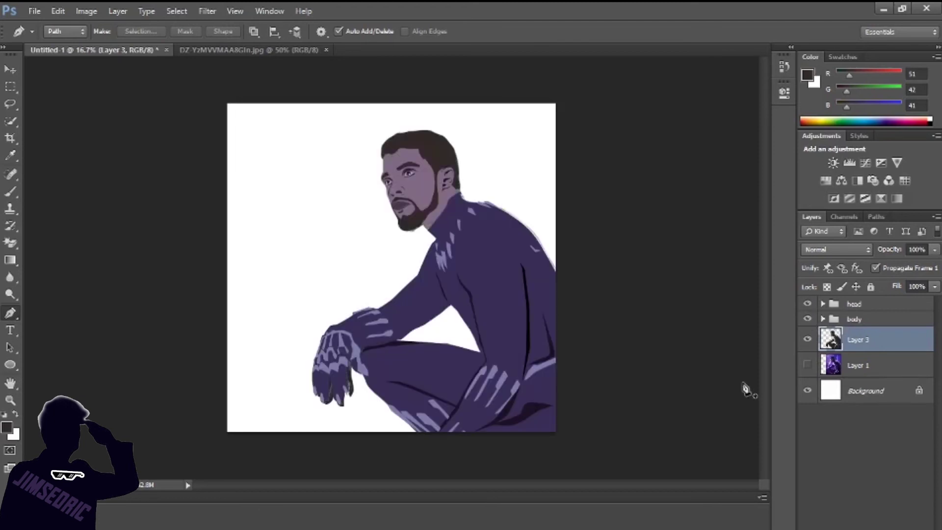
Set the head group, body group and Layer 3 to Multiply blend mode.
left_click(857, 304, "shift")
left_click(837, 250)
left_click(813, 71)
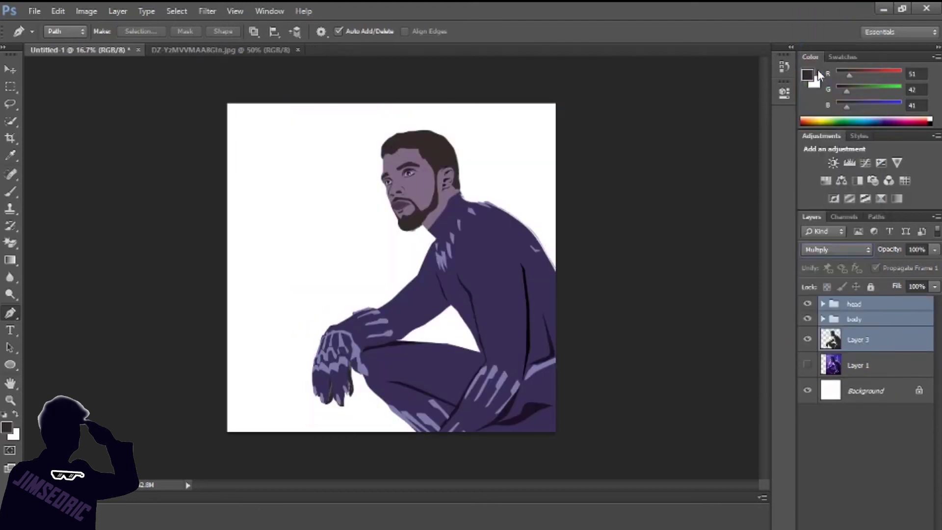
left_click(837, 249)
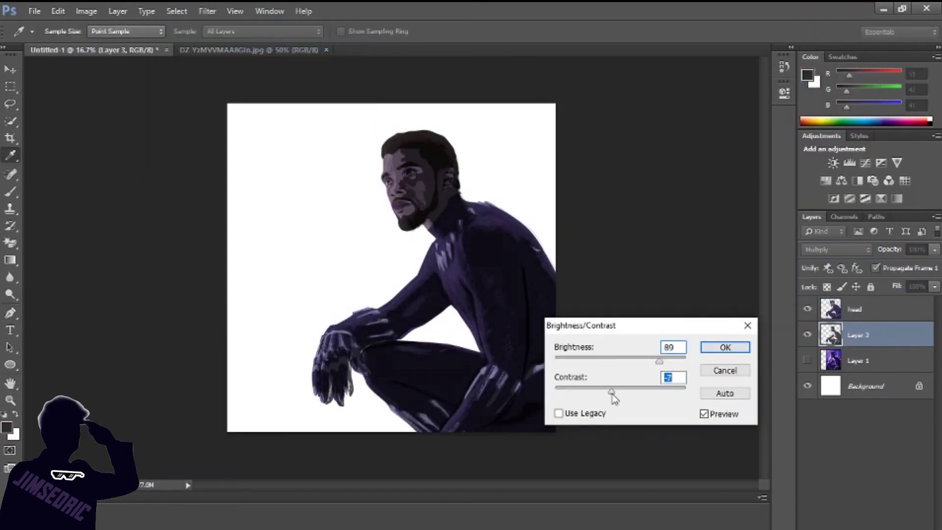
Adjust brightness with Brightness/Contrast, then add an empty Layer 4 on top.
left_click_drag(686, 360, 660, 361)
left_click_drag(633, 325, 180, 352)
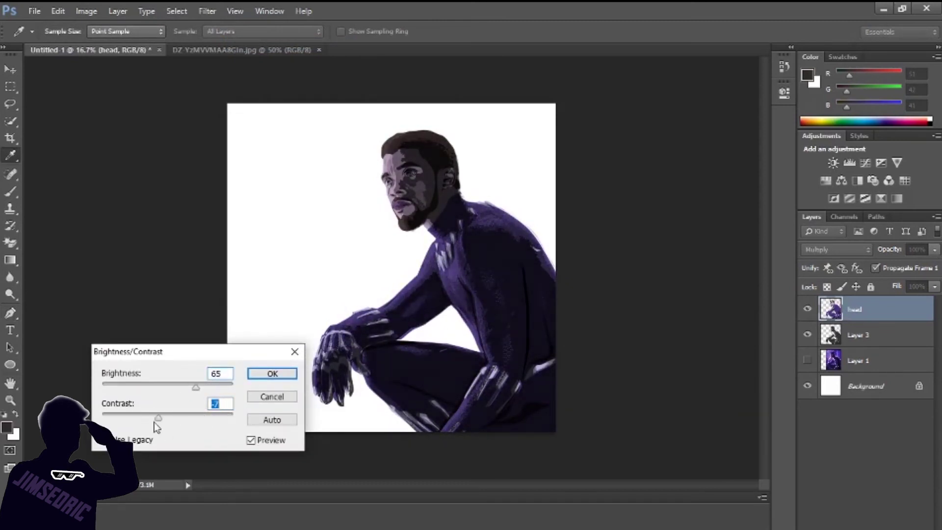
key("Return")
key("ctrl+plus")
key("ctrl+plus")
key("v")
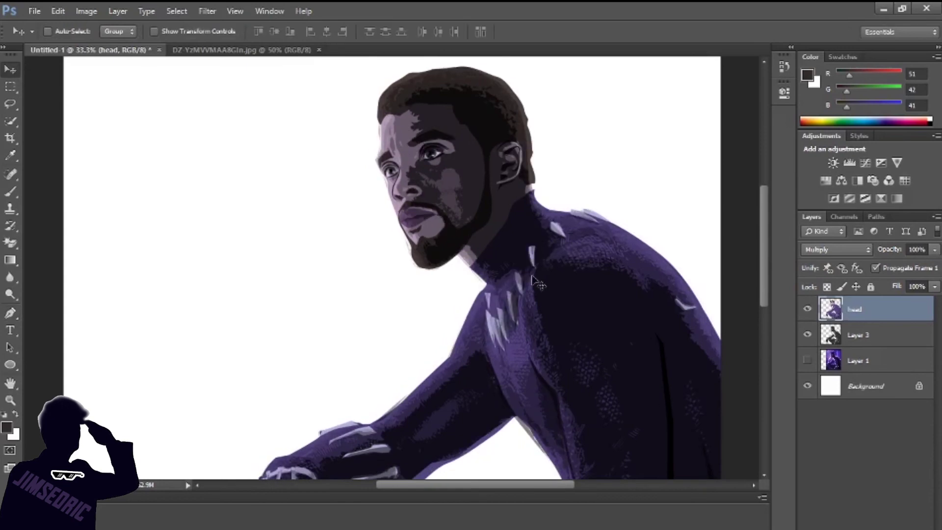
scroll(600, 324, "down", 5)
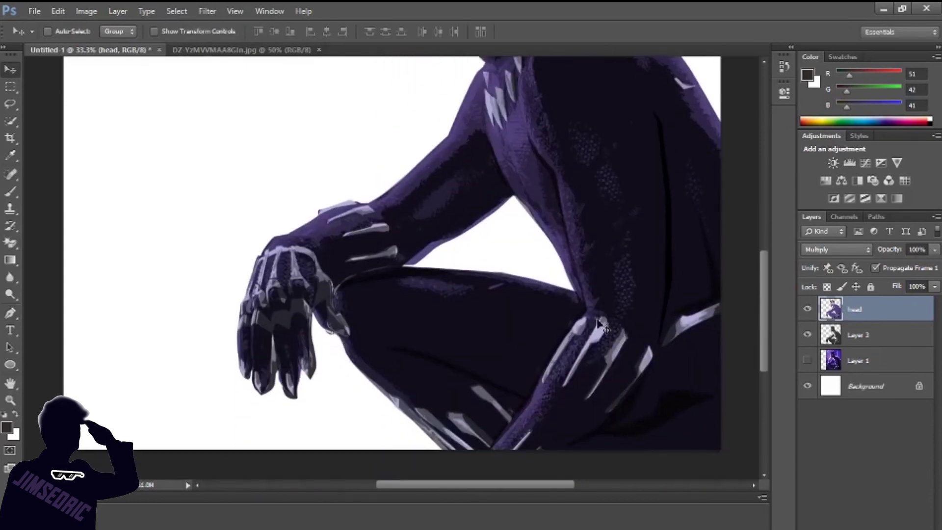
scroll(600, 324, "up", 5)
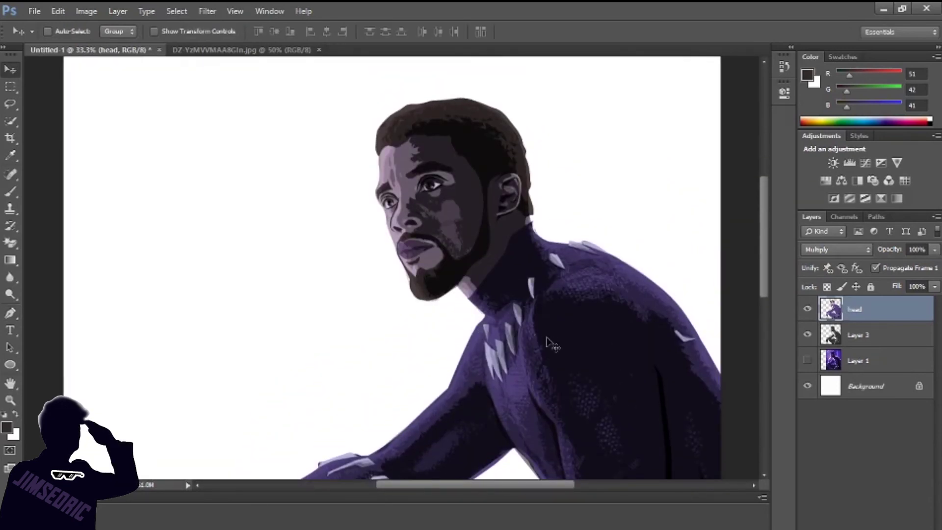
key("ctrl+shift+alt+n")
right_click(868, 310)
Draw a white highlight shape with the Pen tool beside the head, clipped to the head layer.
left_click(789, 273)
key("p")
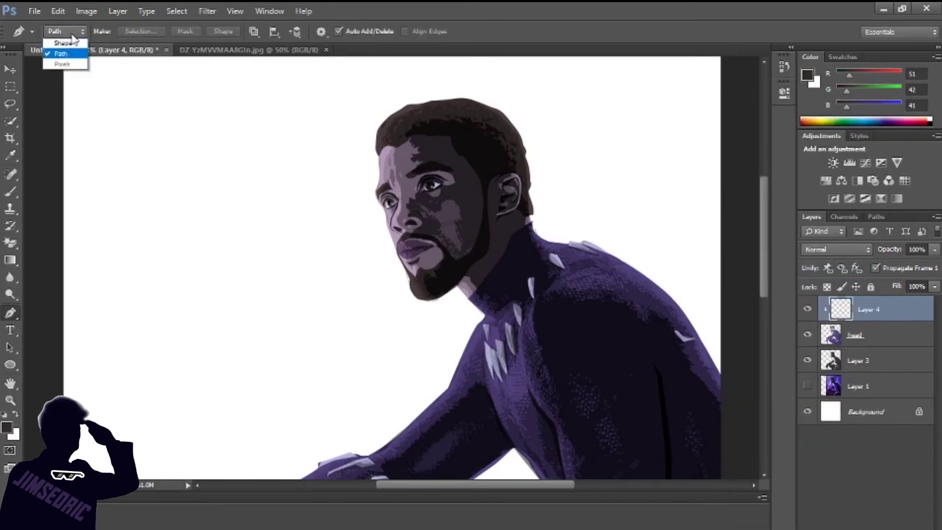
left_click(118, 30)
left_click_drag(407, 112, 390, 126)
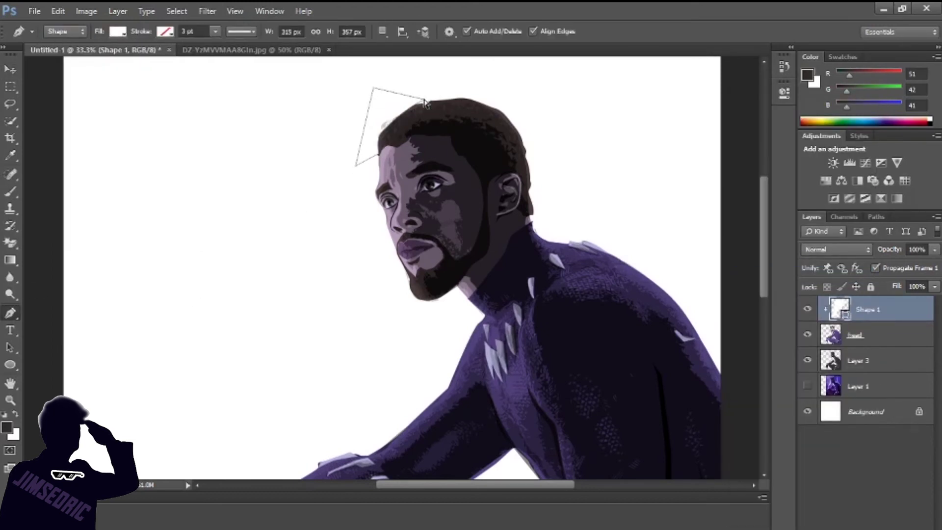
scroll(386, 145, "down", 3)
left_click(482, 168)
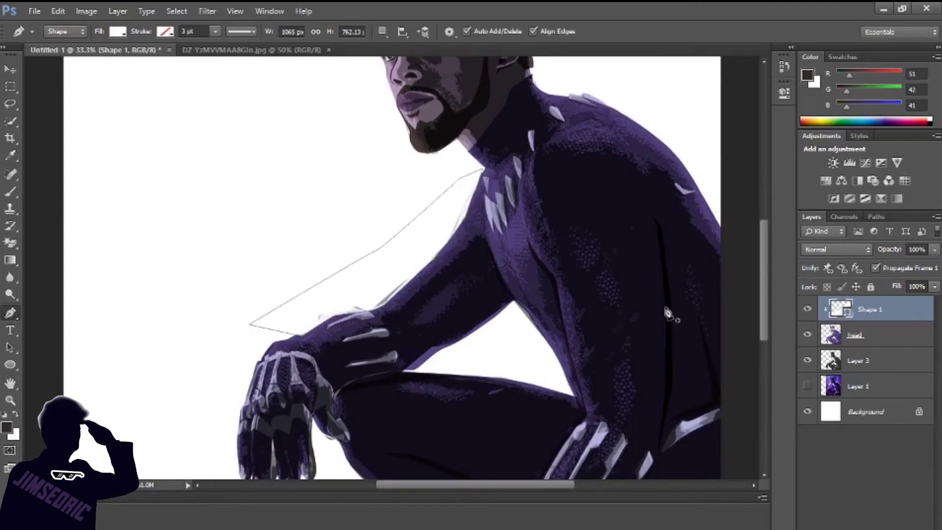
key("v")
Lower the white highlight shape's fill to 20%.
mouse_move(935, 287)
left_mouse_down()
mouse_move(905, 307)
mouse_move(883, 304)
left_mouse_up()
scroll(311, 278, "down", 3)
scroll(311, 278, "up", 5)
scroll(312, 278, "down", 1)
scroll(348, 302, "up", 1)
scroll(663, 379, "down", 1)
scroll(224, 196, "up", 1)
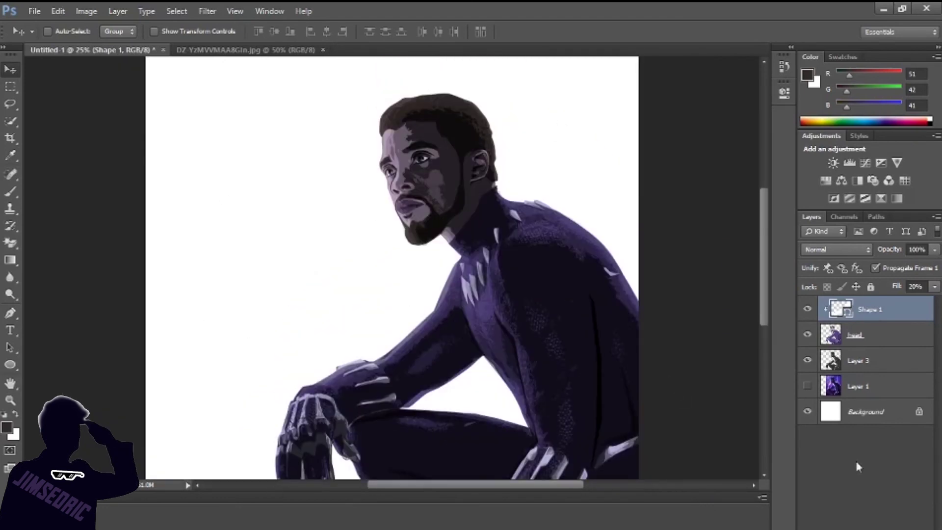
Draw a purple diagonal background wedge as Shape 2 above the Background layer.
left_click(863, 388)
key("p")
left_click(118, 31)
left_click(85, 90)
left_click(362, 478)
left_click(617, 59)
scroll(638, 295, "down", 3)
left_click(660, 417)
scroll(491, 246, "up", 4)
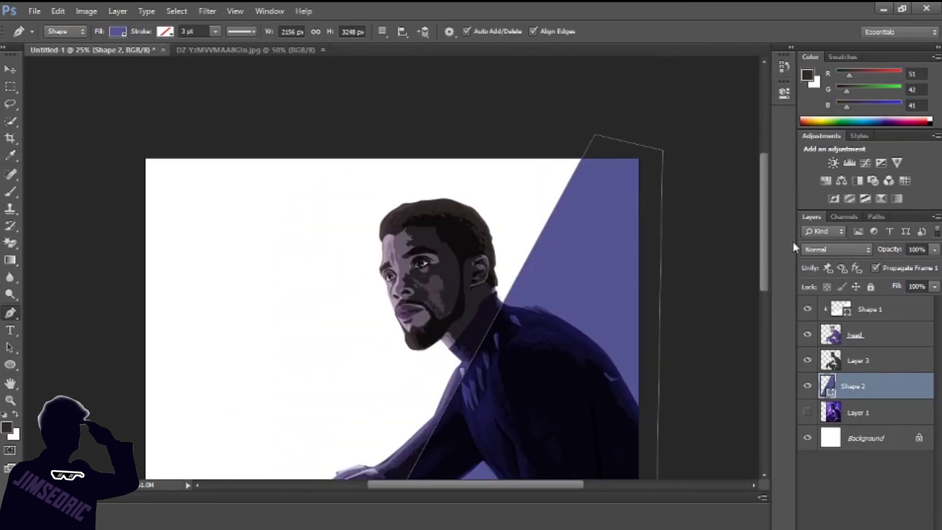
scroll(793, 241, "down", 3)
Hide the purple wedge and Layer 1, select the head layer and Layer 3, then zoom out.
left_click(808, 413)
scroll(585, 238, "up", 1)
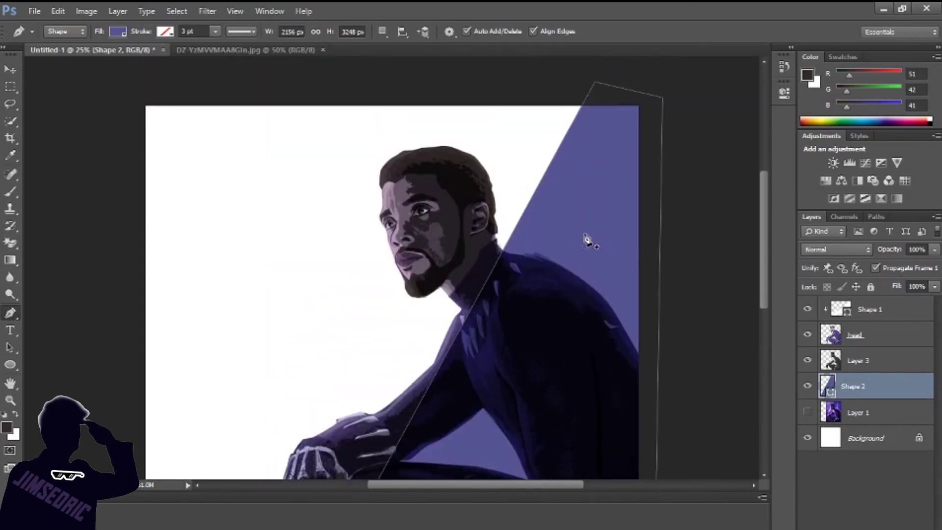
left_click_drag(853, 386, 840, 416)
left_click(808, 386)
left_click(863, 334)
left_click(864, 360, "shift")
right_click(873, 351)
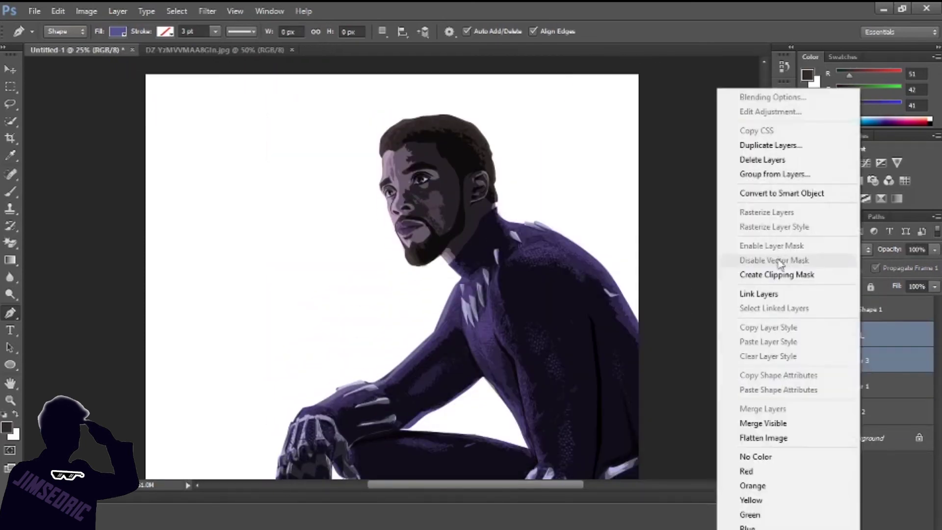
right_click(872, 348)
key("Escape")
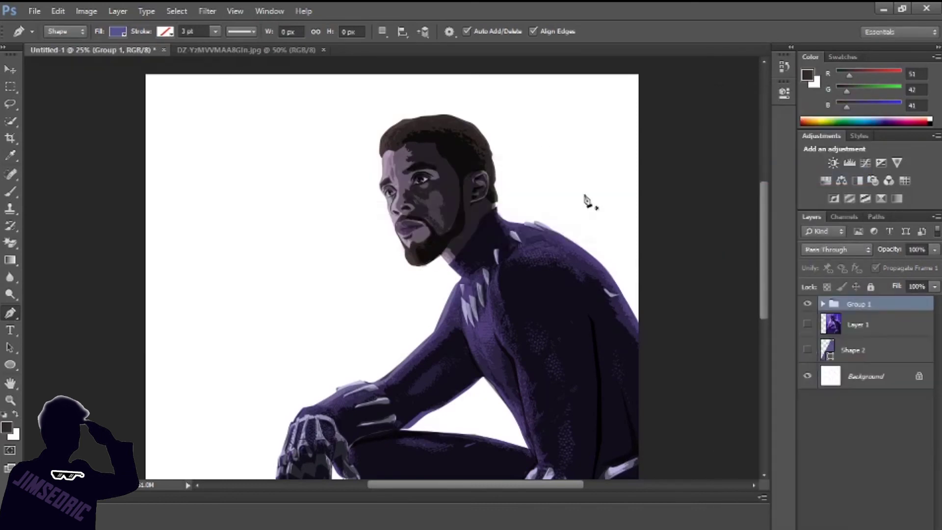
key("ctrl+minus")
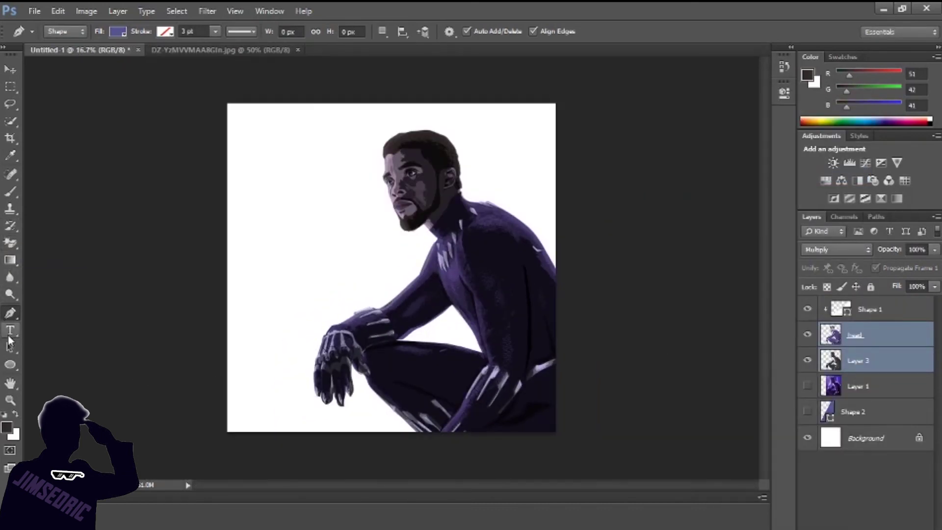
Start a text box near the bottom in Avengero font with colour #33294f.
left_click(10, 329)
left_click(103, 32)
scroll(148, 245, "down", 5)
left_click(122, 152)
left_click(243, 426)
left_click(7, 427)
type("33294f")
left_click(603, 141)
Commit the signature text and move its layer below Layer 3.
key("ctrl+plus")
key("ctrl+plus")
scroll(142, 427, "down", 5)
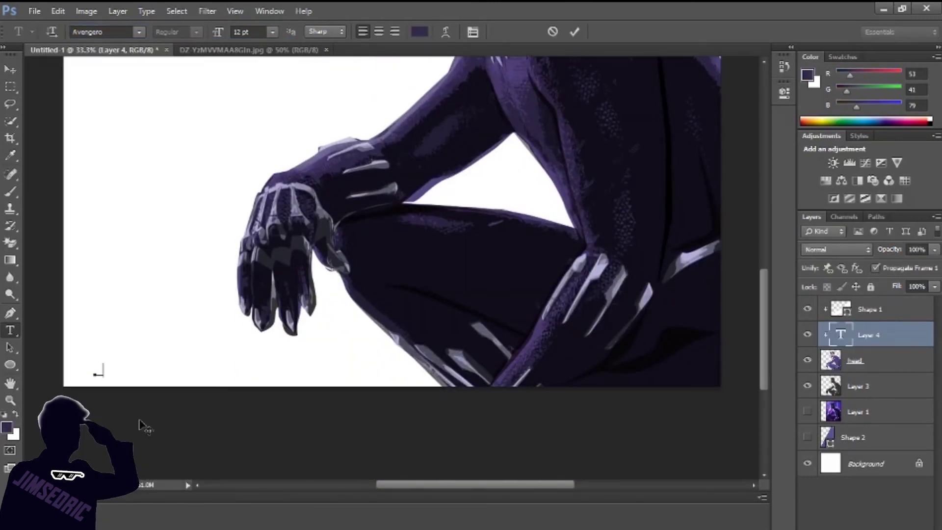
key("ctrl+Return")
right_click(865, 335)
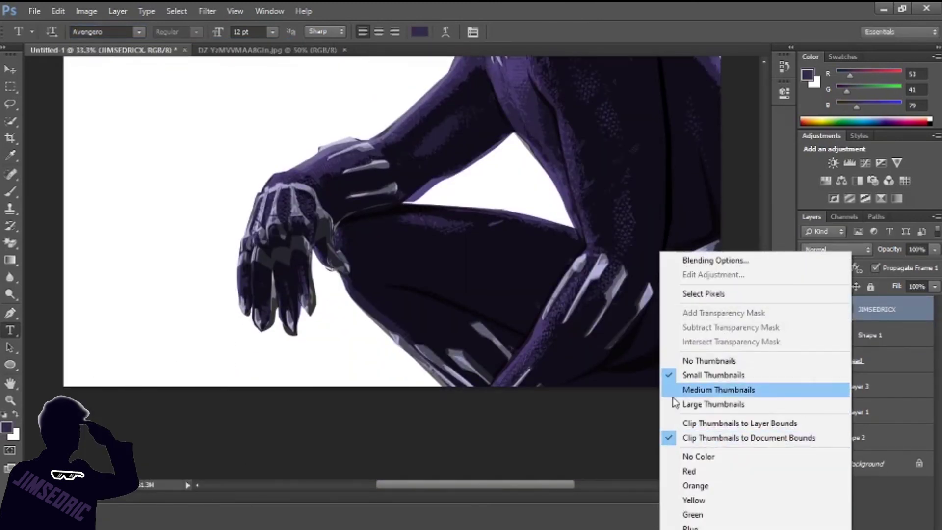
left_click(719, 381)
left_click_drag(876, 339, 876, 392)
left_click(231, 369)
Remove a stray extra letter from the signature and zoom in to check it.
key("BackSpace")
key("ctrl+Return")
key("v")
key("ctrl+plus")
scroll(427, 438, "up", 2)
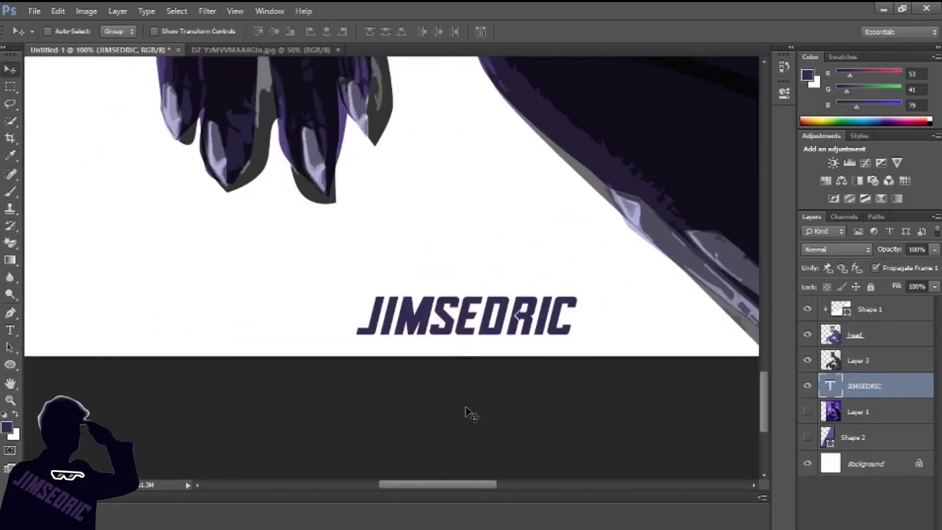
scroll(469, 412, "down", 1)
scroll(469, 412, "down", 3)
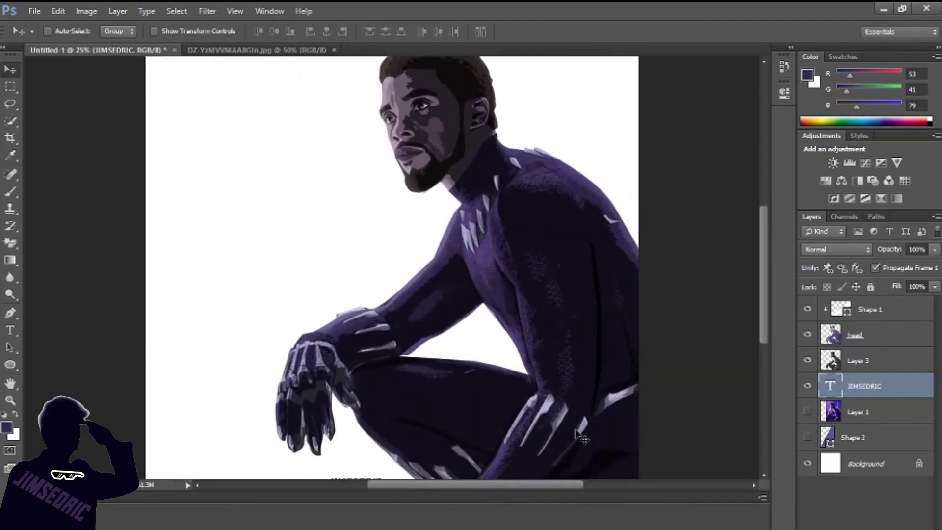
scroll(529, 464, "up", 2)
scroll(528, 464, "down", 2)
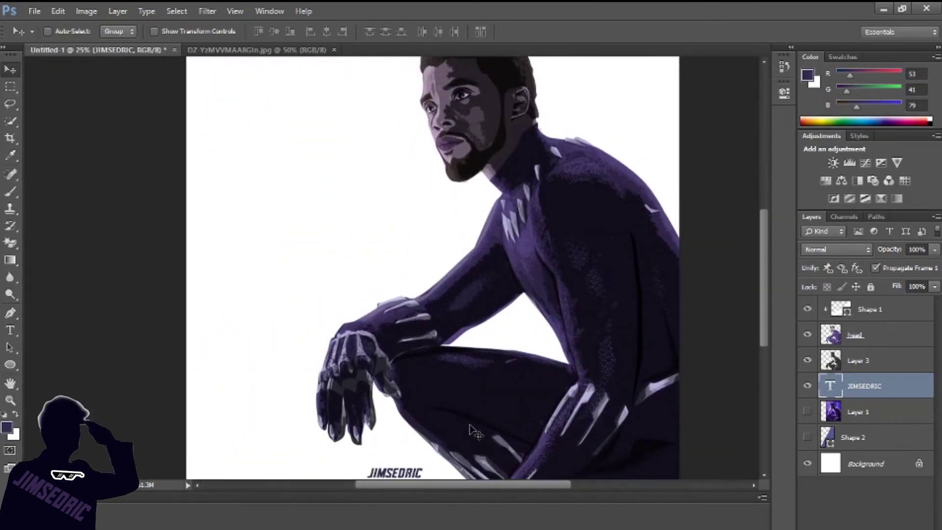
scroll(482, 432, "down", 1)
scroll(479, 431, "up", 1)
scroll(476, 435, "down", 1)
scroll(459, 448, "up", 1)
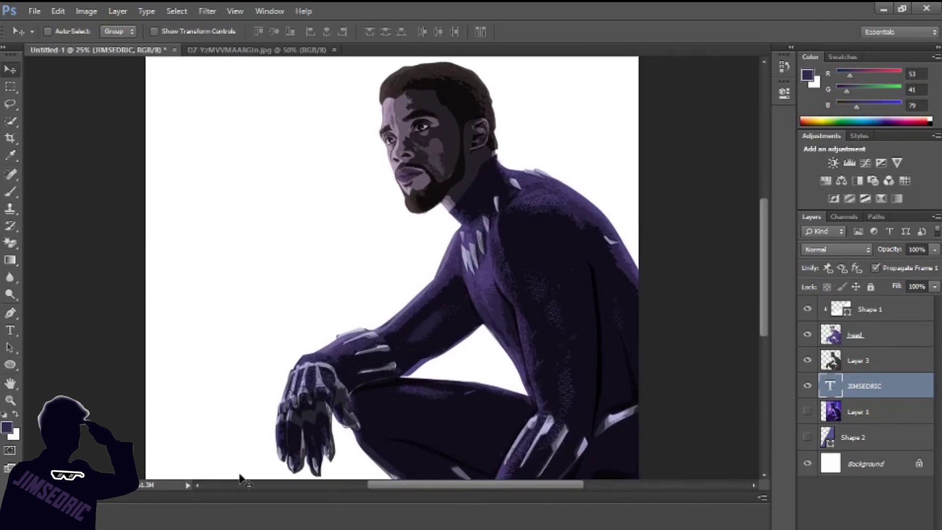
scroll(644, 434, "down", 1)
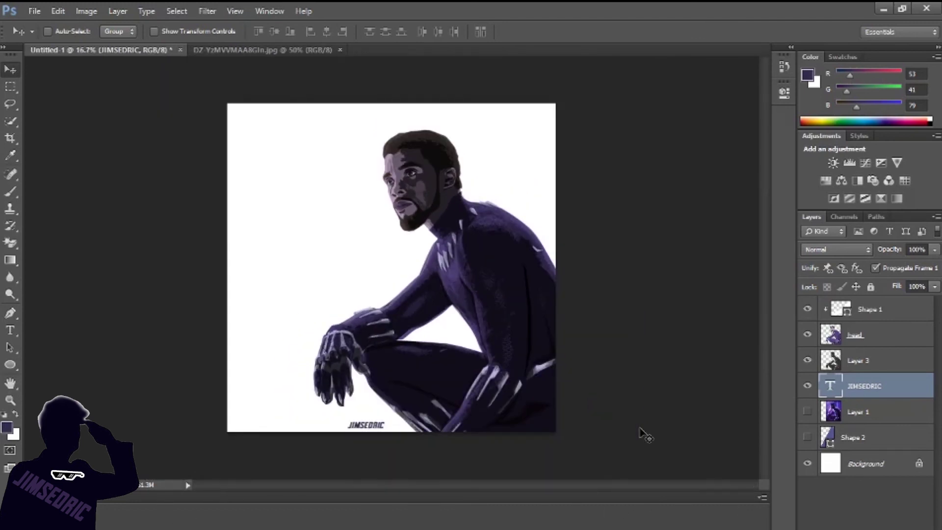